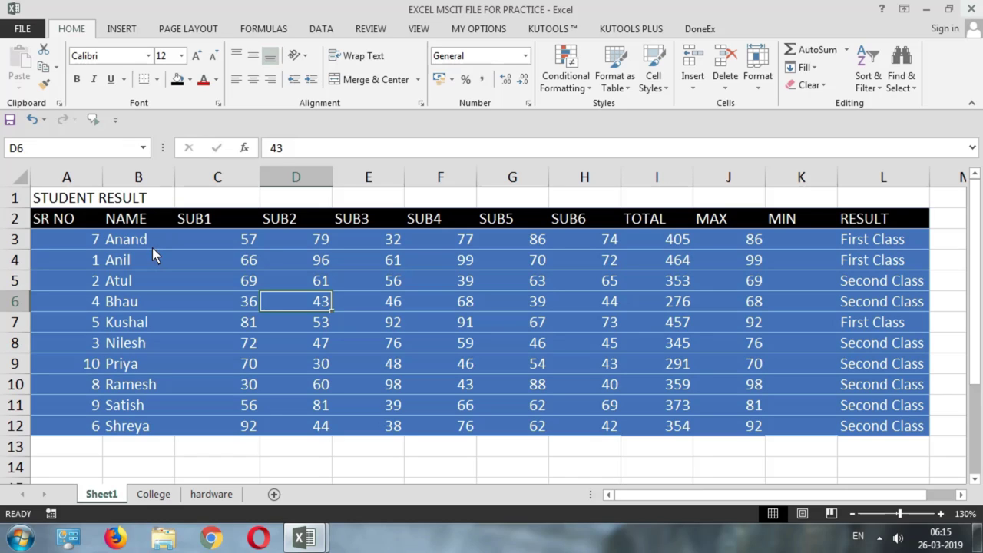
# - Select the student names, indent them two steps, then remove the indent again
pyautogui.moveTo(135, 221); pyautogui.dragTo(163, 430)
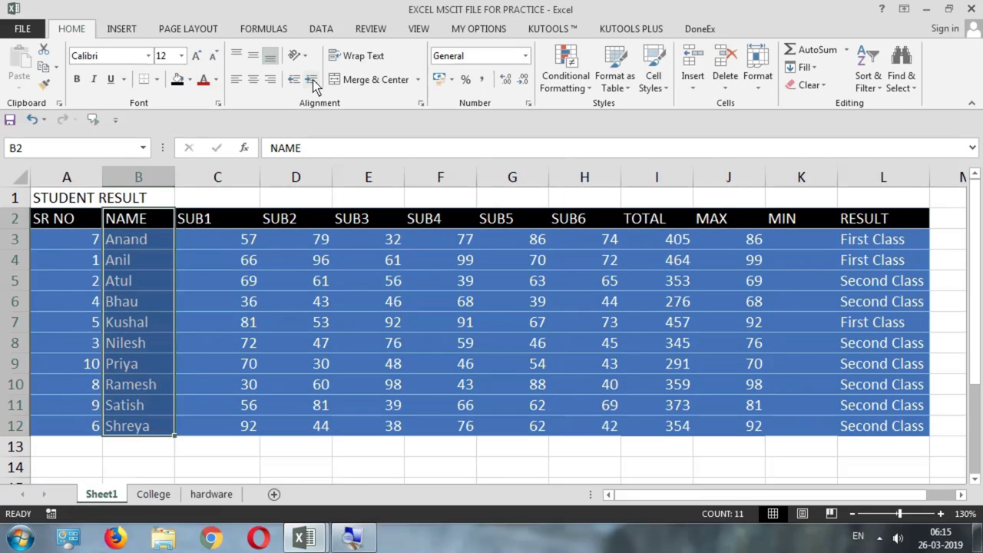
pyautogui.click(311, 79)
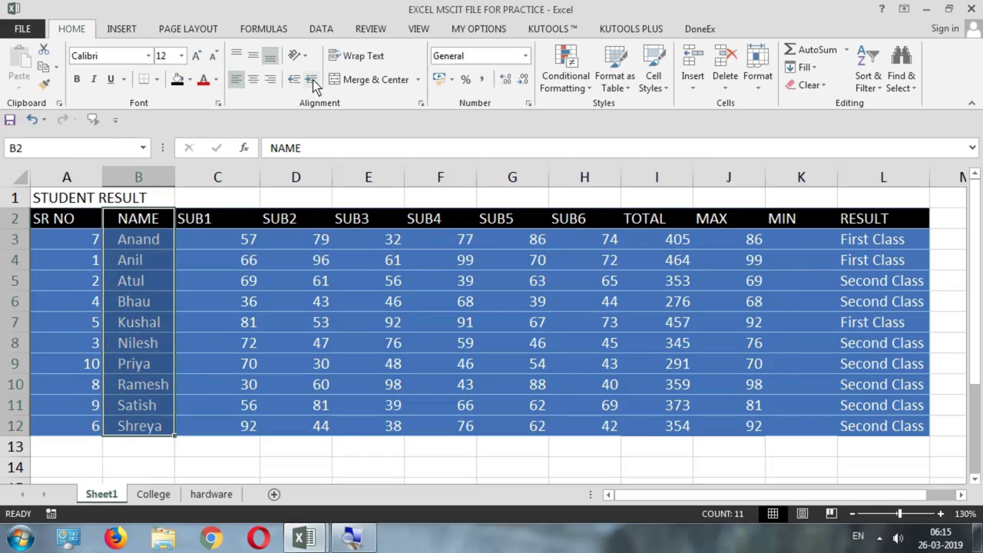
pyautogui.click(312, 80)
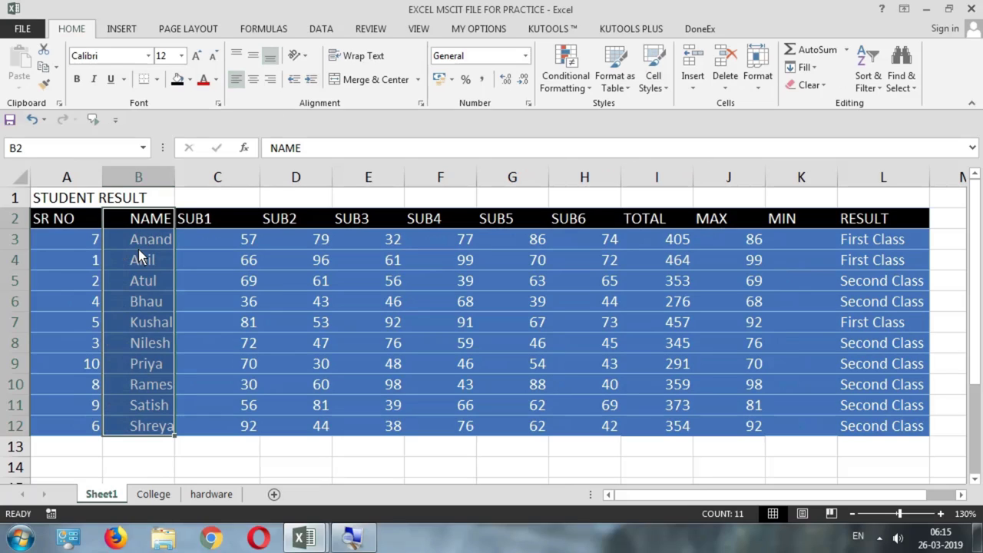
pyautogui.click(293, 80)
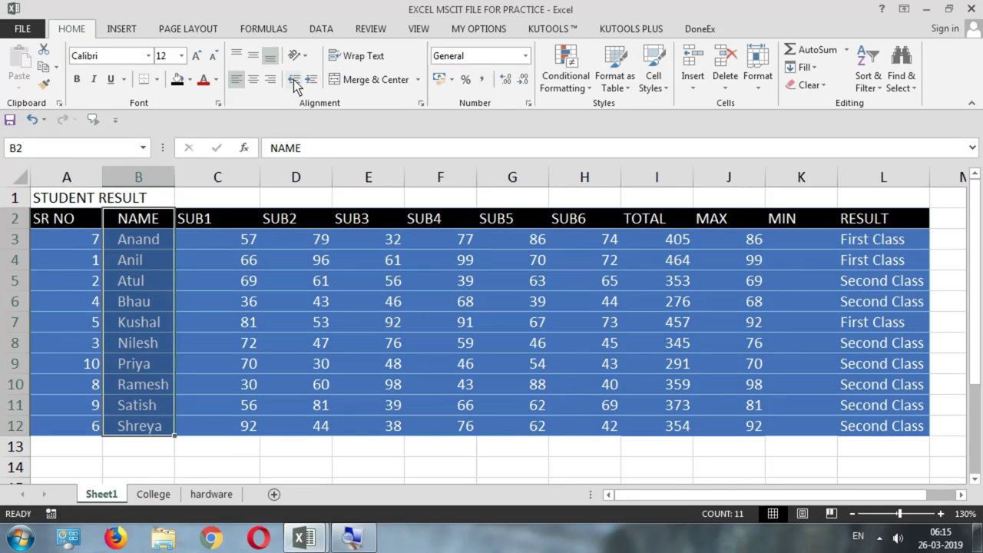
pyautogui.click(294, 80)
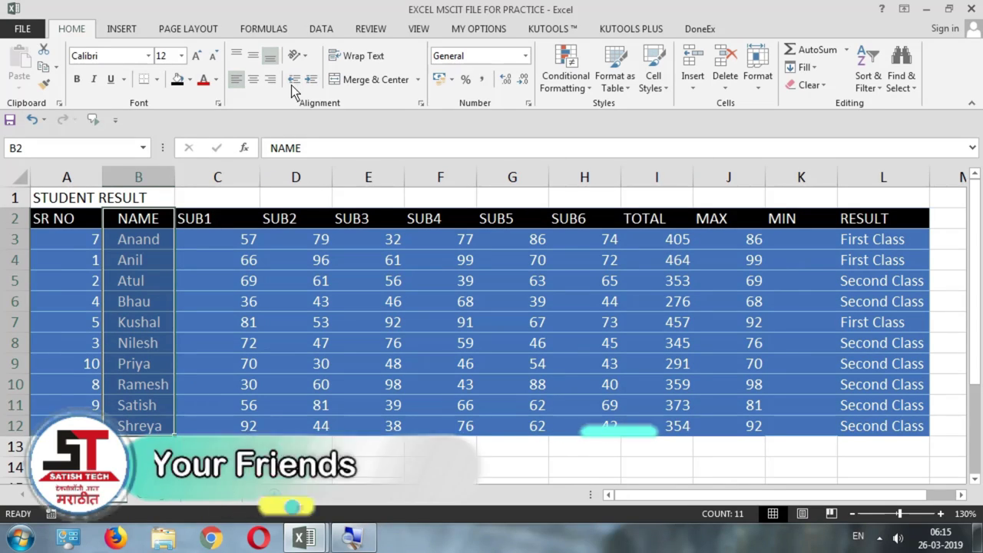
# - Try indent values in the Format Cells alignment settings, then cancel without changing anything
pyautogui.click(422, 106)
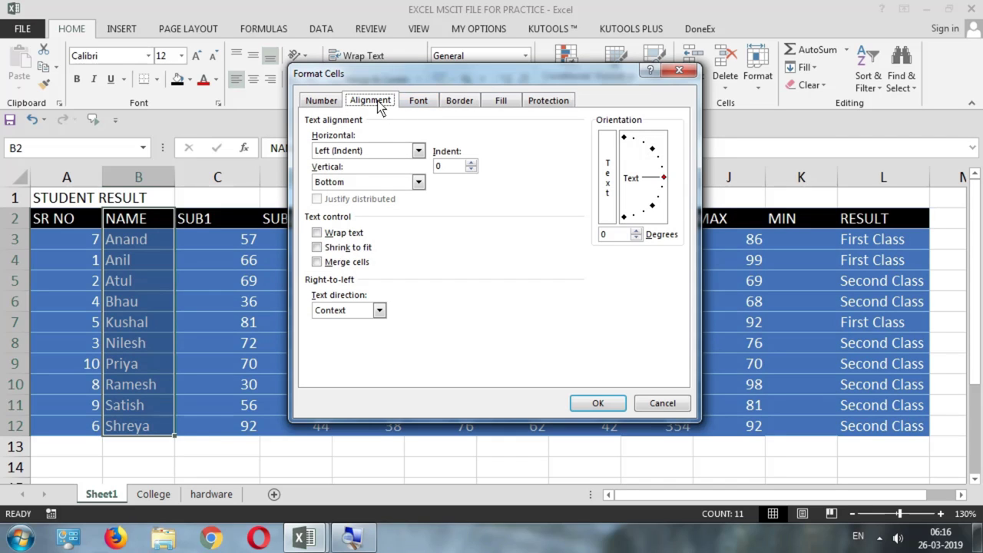
pyautogui.press('Tab')
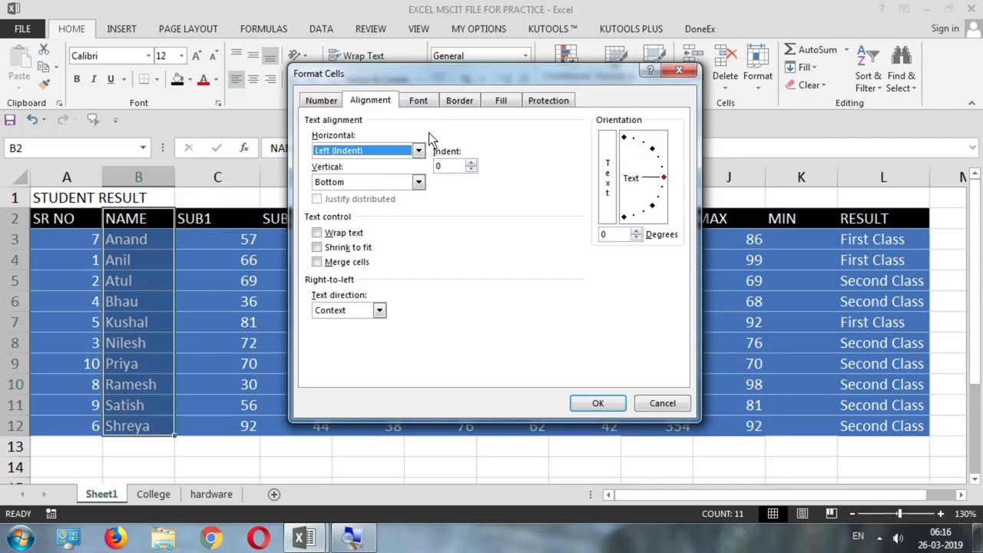
pyautogui.press('Tab')
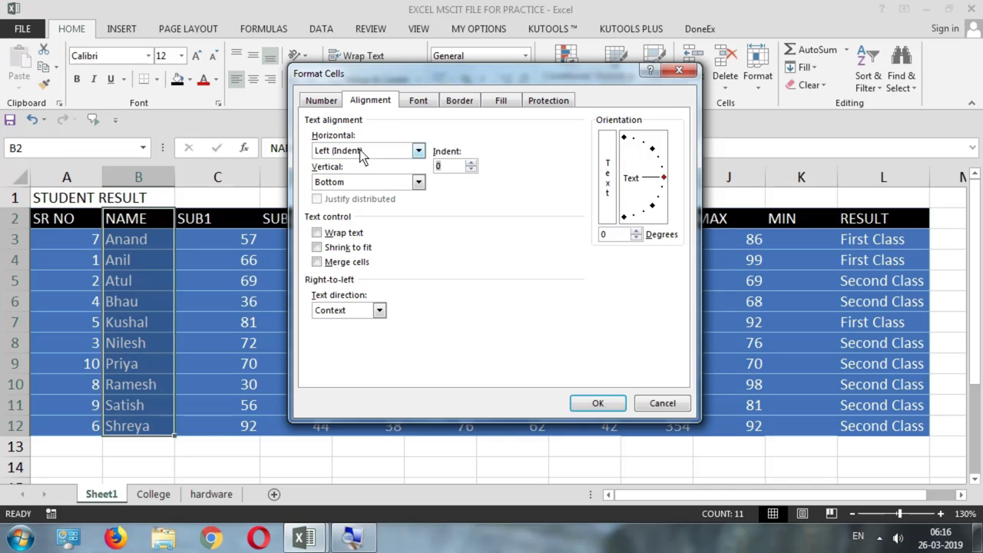
pyautogui.click(471, 163)
pyautogui.click(470, 163)
pyautogui.click(470, 169)
pyautogui.click(471, 169)
pyautogui.click(471, 163)
pyautogui.click(471, 163)
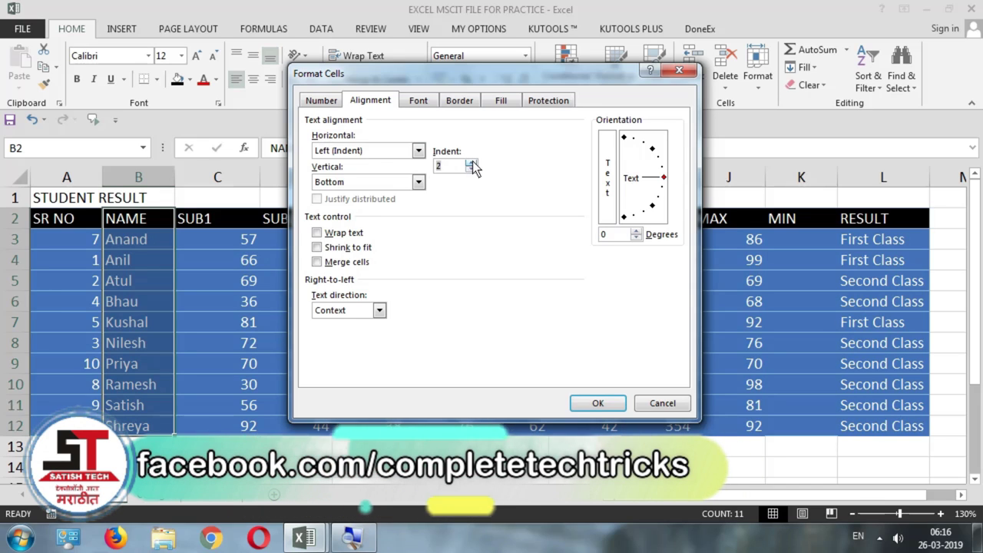
pyautogui.click(471, 170)
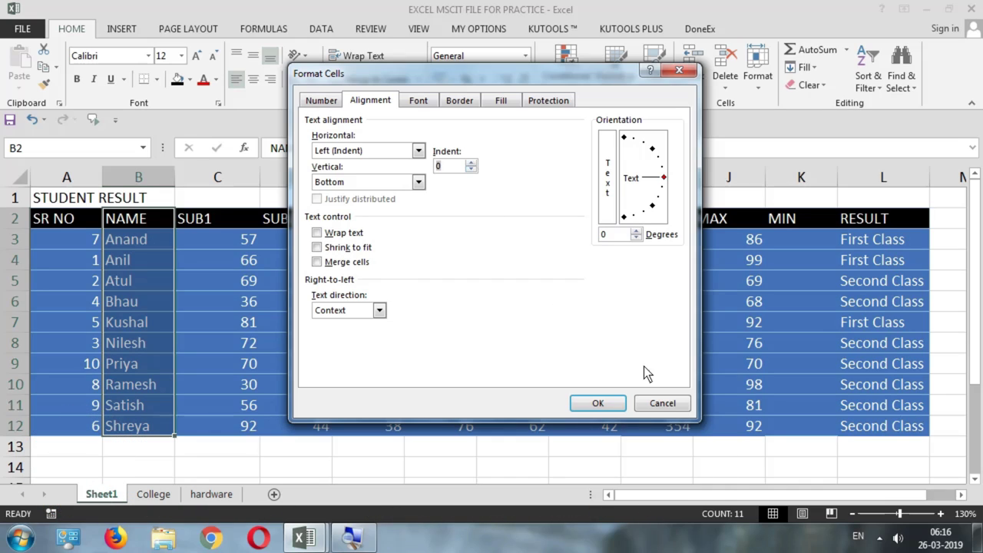
pyautogui.click(678, 404)
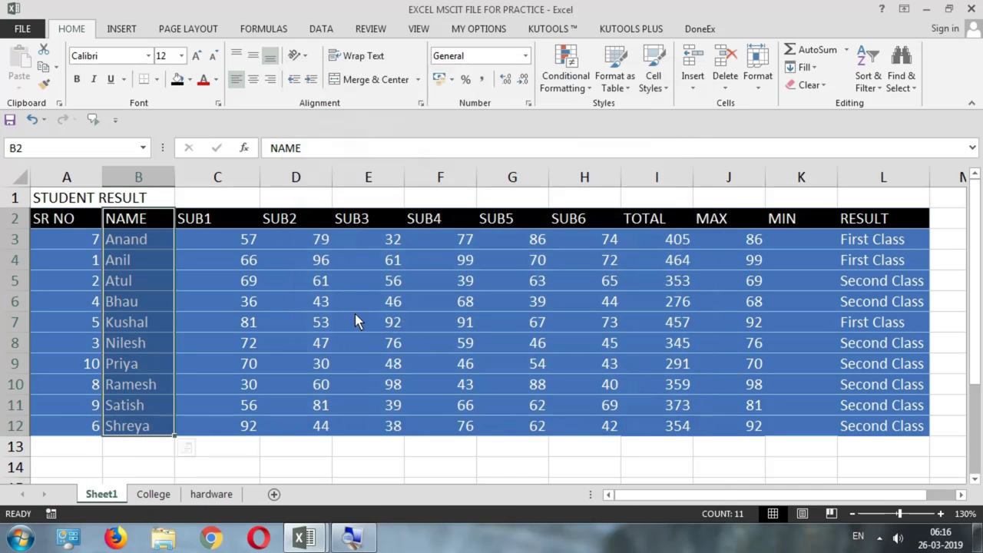
# - Use Ctrl+A from cells inside the table to select the whole student result table
pyautogui.click(235, 274)
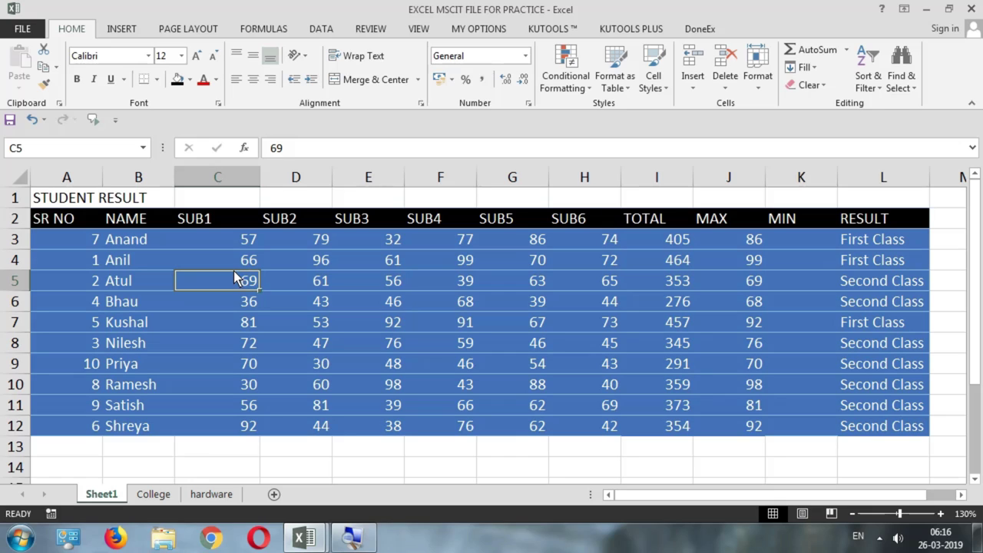
pyautogui.click(77, 199)
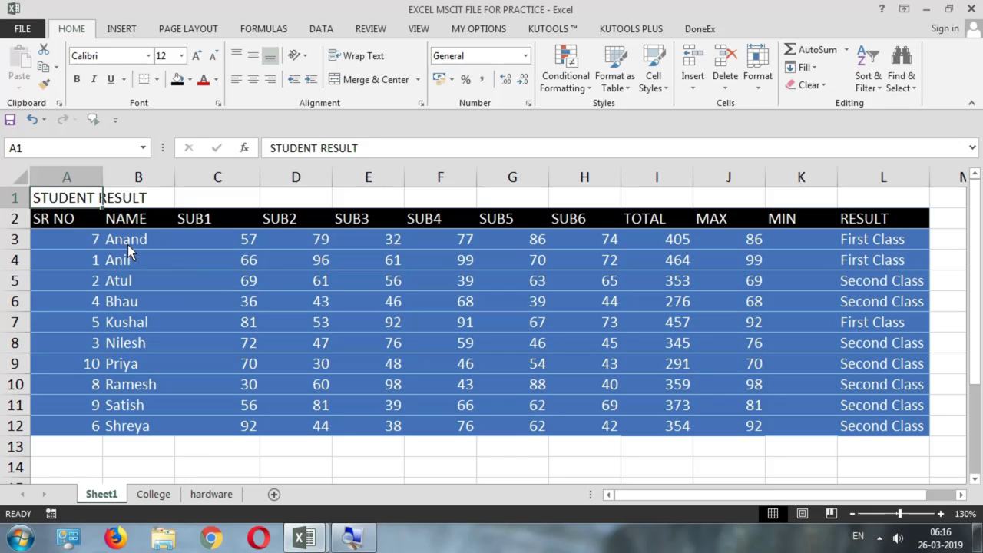
pyautogui.hotkey('ctrl', 'a')
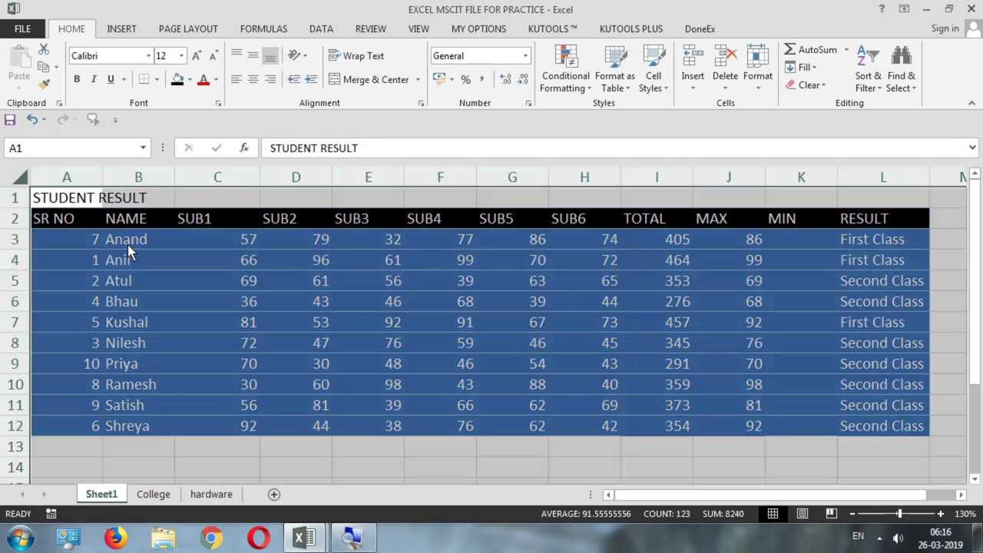
pyautogui.click(281, 470)
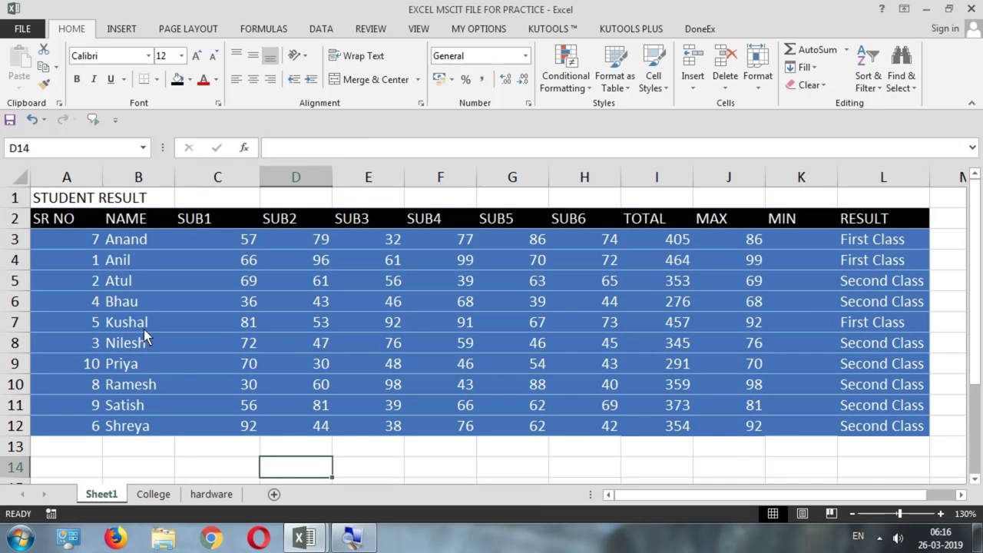
pyautogui.click(230, 323)
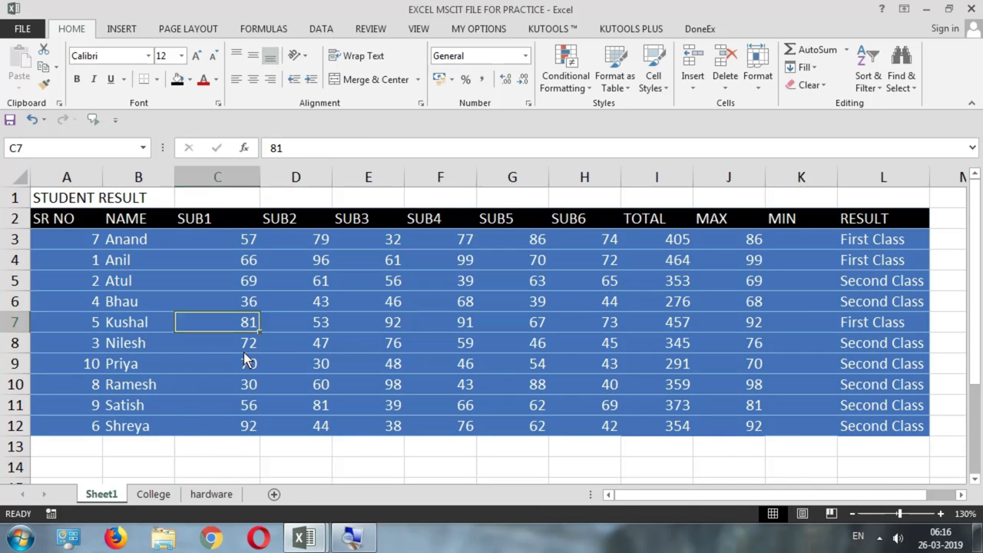
pyautogui.hotkey('ctrl', 'a')
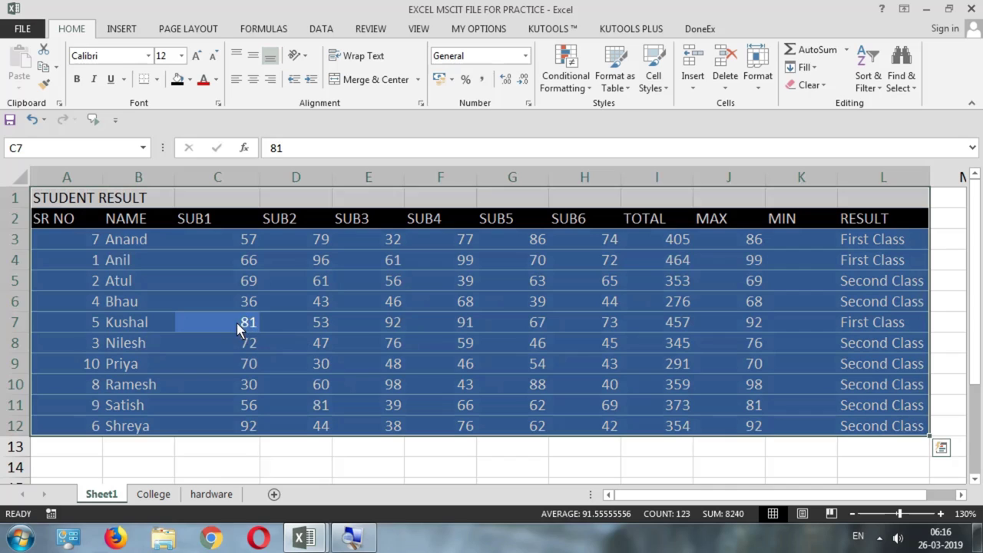
pyautogui.click(244, 466)
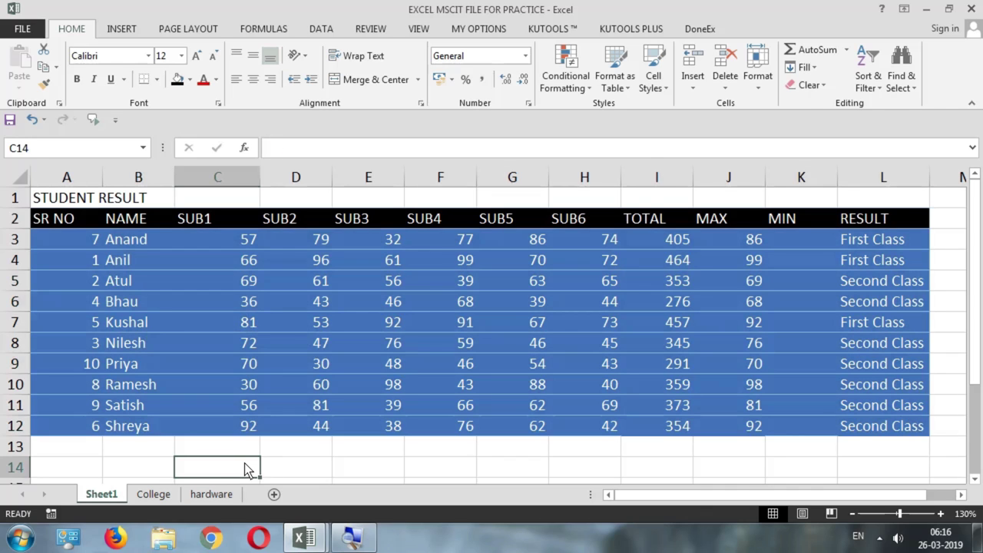
pyautogui.hotkey('ctrl', 'a')
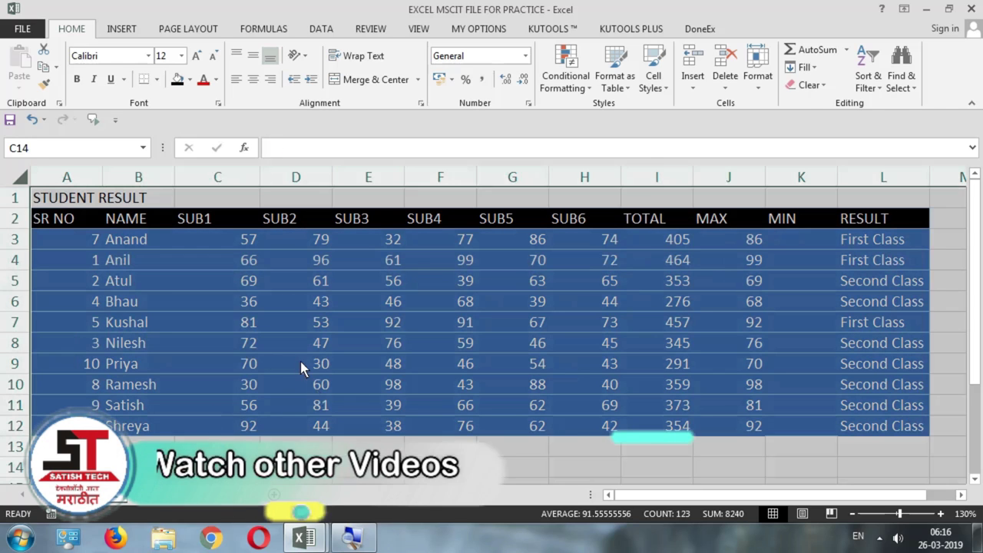
pyautogui.click(299, 361)
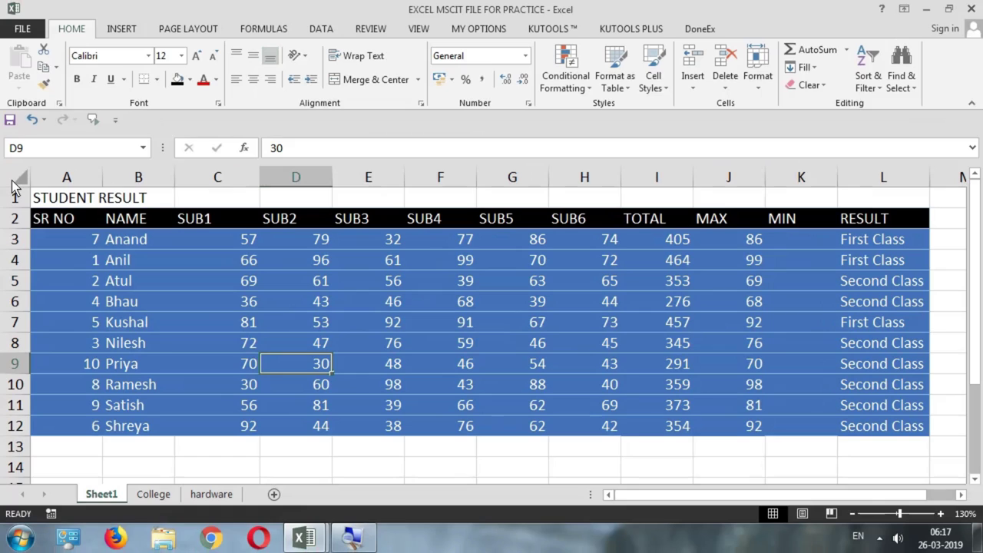
# - Select the entire worksheet with the Select All corner button
pyautogui.click(20, 179)
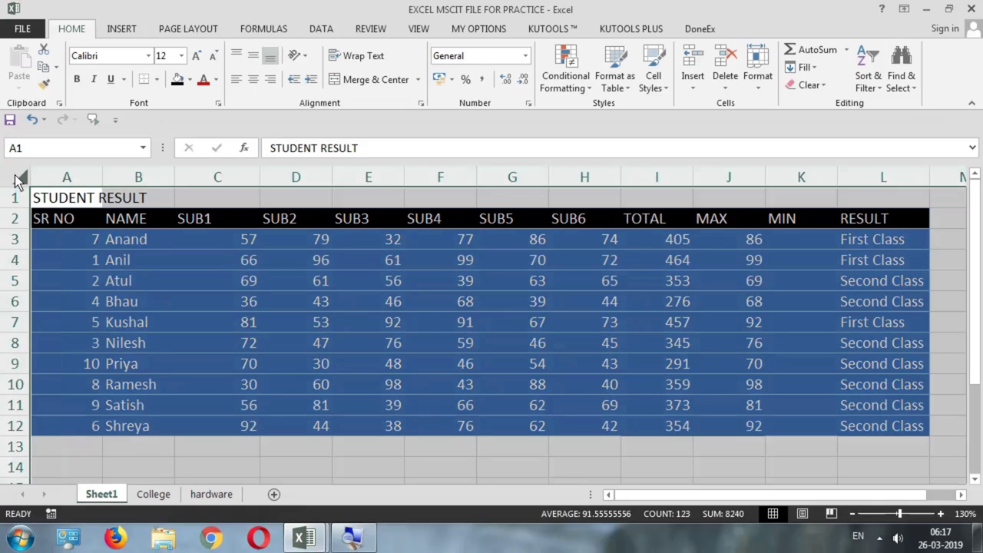
pyautogui.scroll(-2, 226, 358)
pyautogui.scroll(2, 225, 359)
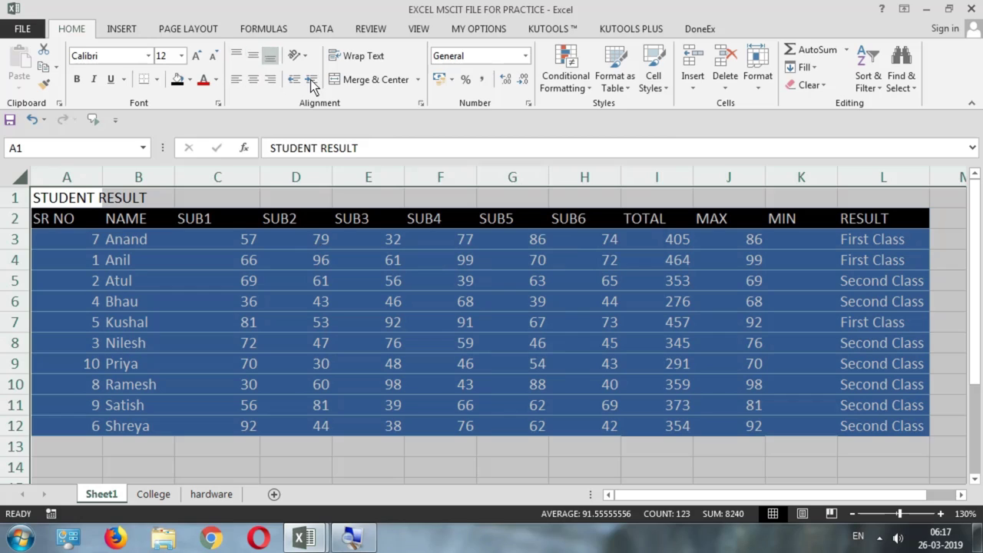
# - In Format Cells, set both horizontal and vertical alignment to Center for the whole sheet
pyautogui.click(421, 104)
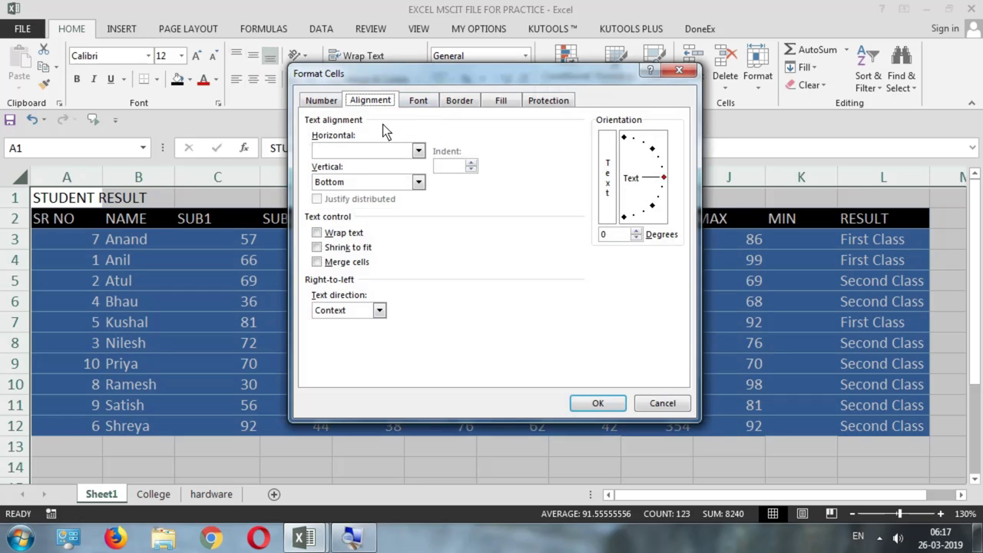
pyautogui.click(388, 150)
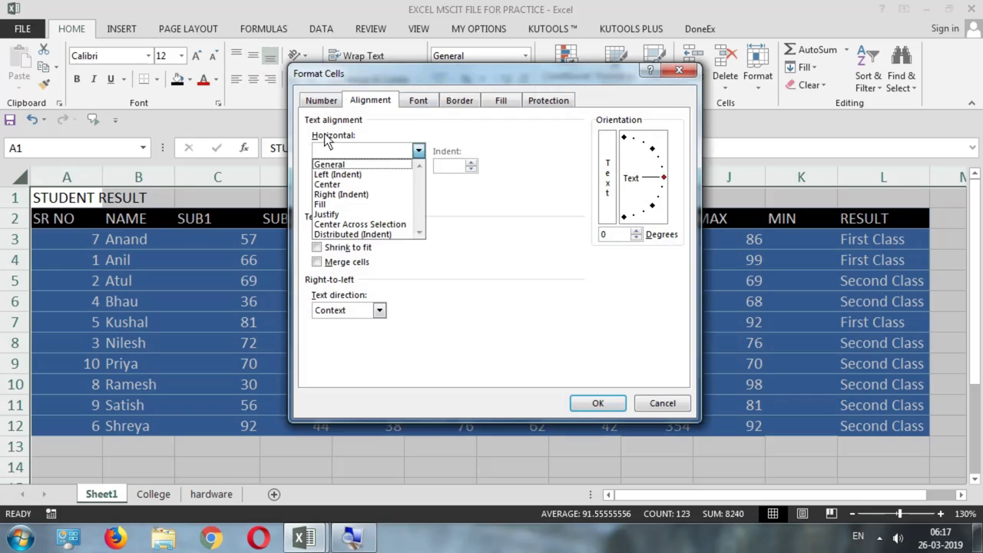
pyautogui.click(340, 186)
pyautogui.click(355, 185)
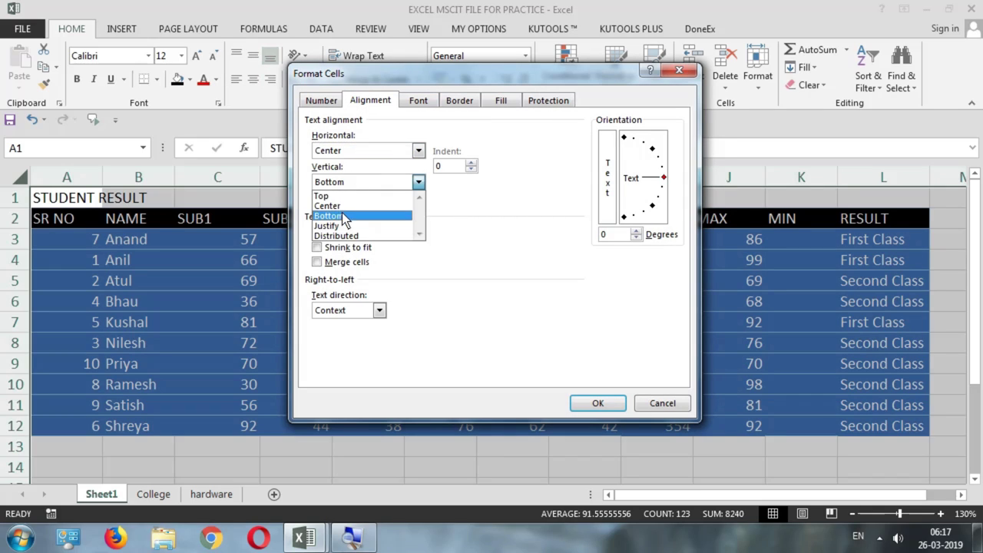
pyautogui.click(346, 204)
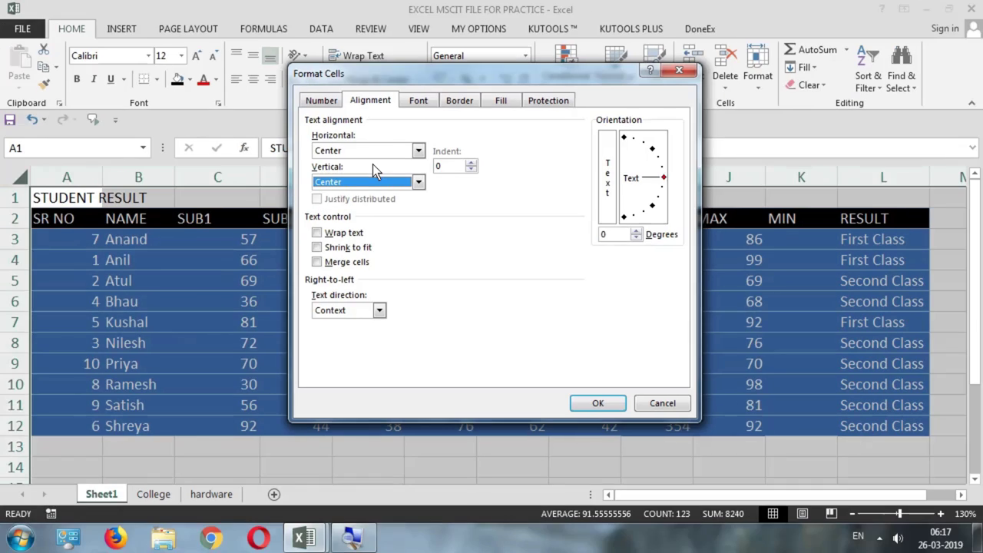
pyautogui.click(373, 154)
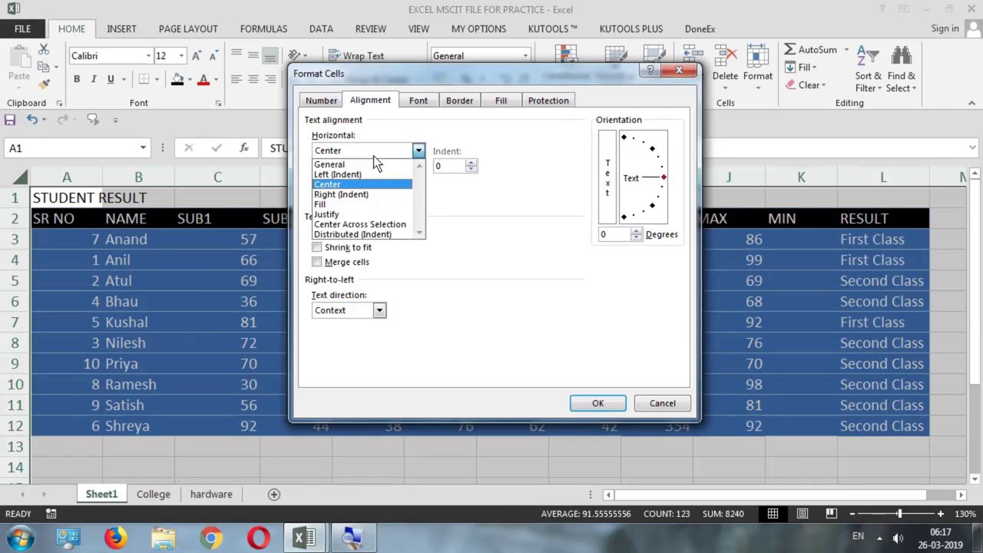
pyautogui.click(374, 155)
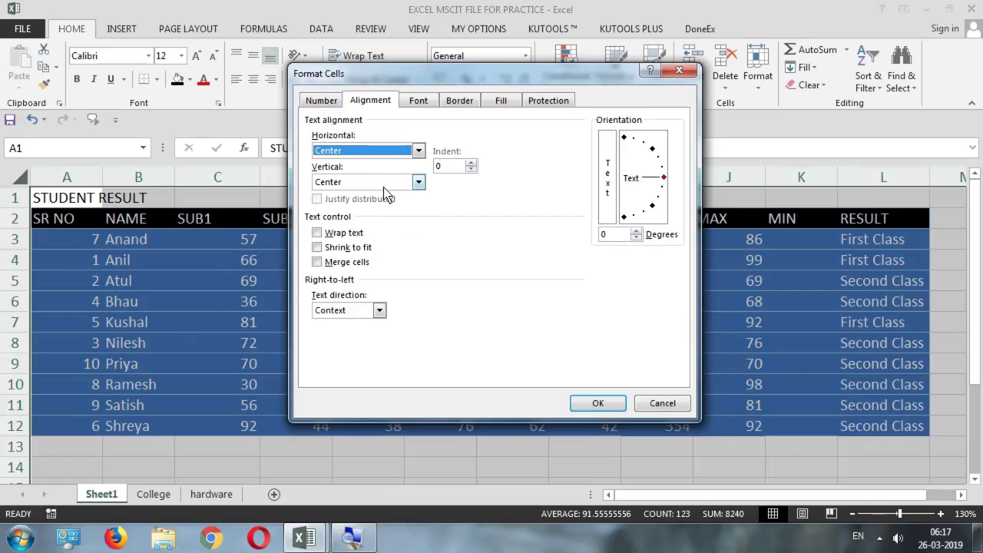
pyautogui.click(605, 401)
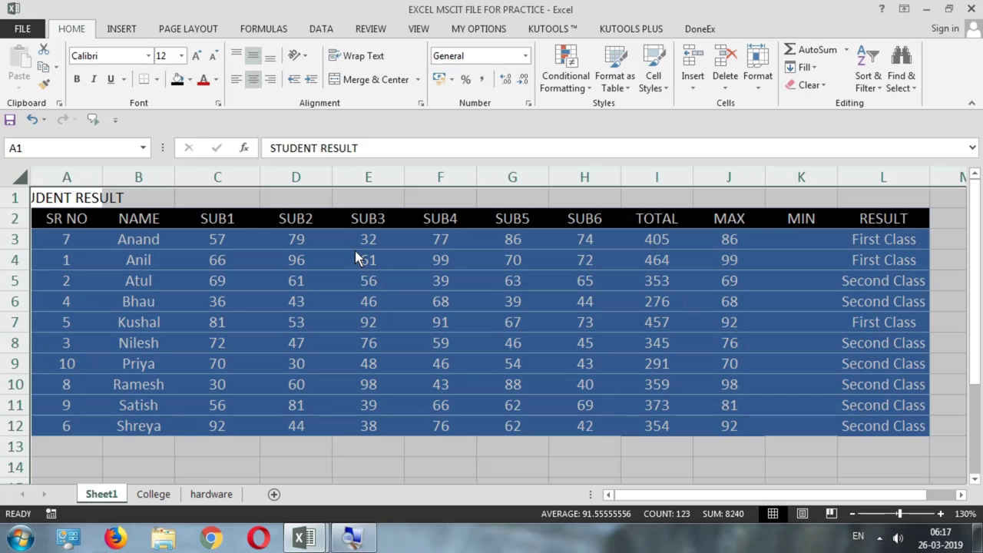
pyautogui.click(77, 201)
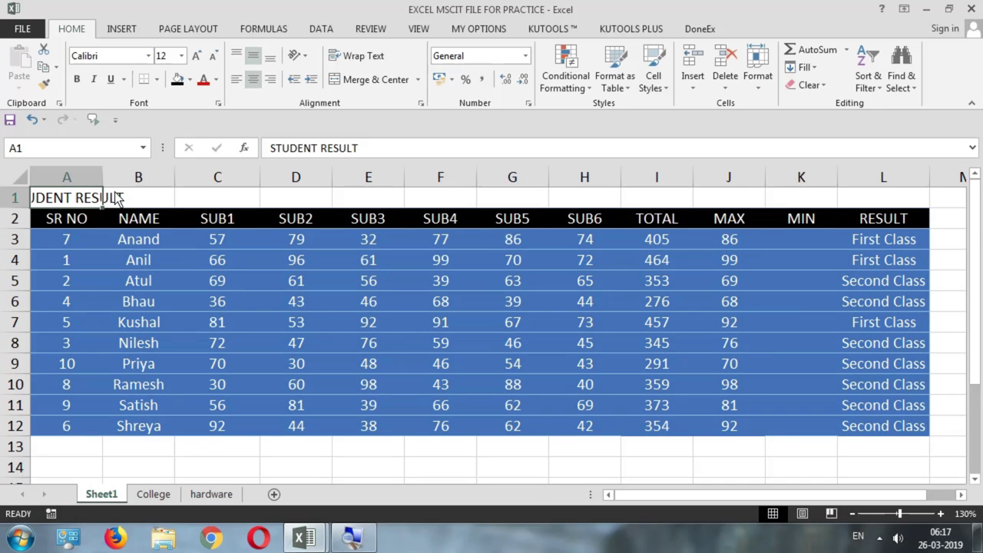
pyautogui.click(528, 104)
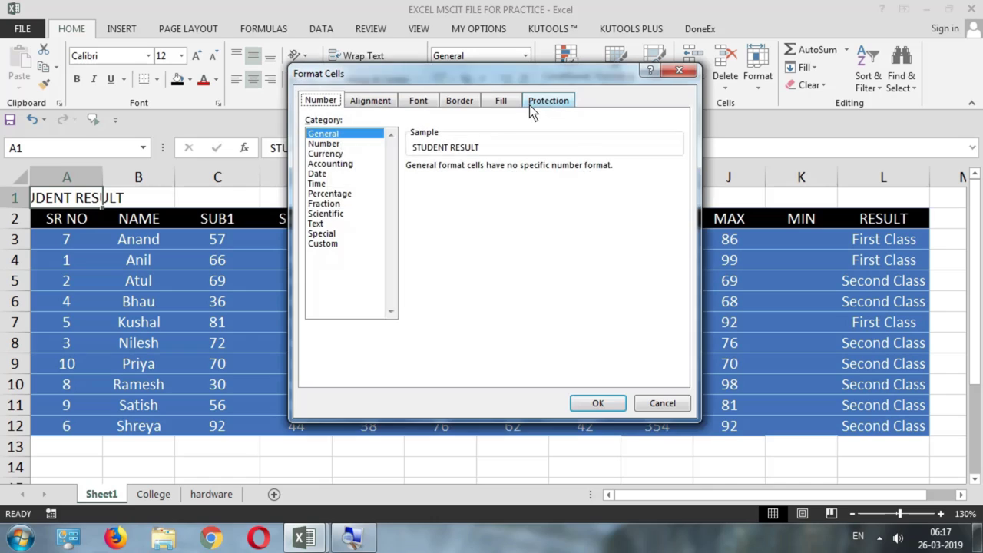
pyautogui.moveTo(497, 76); pyautogui.dragTo(499, 78)
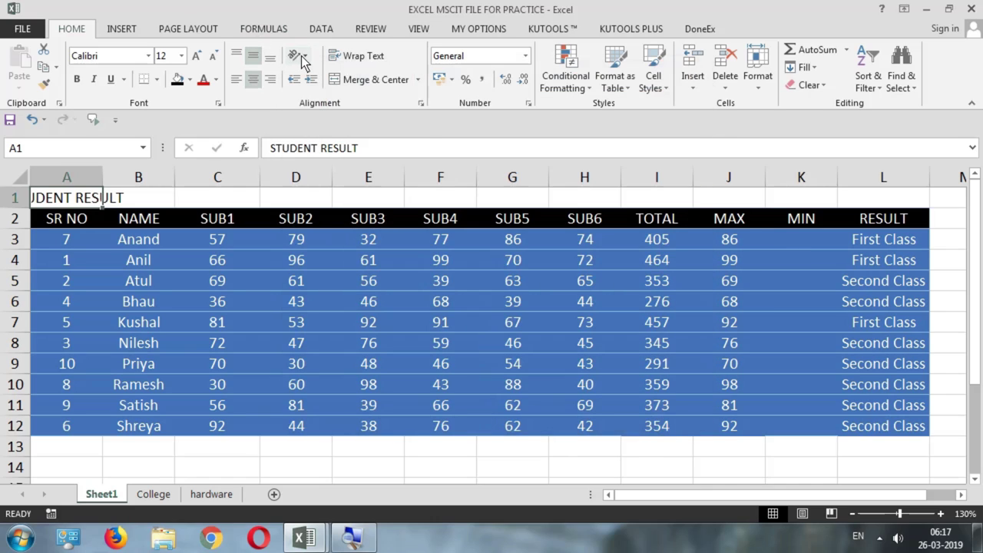
pyautogui.click(298, 55)
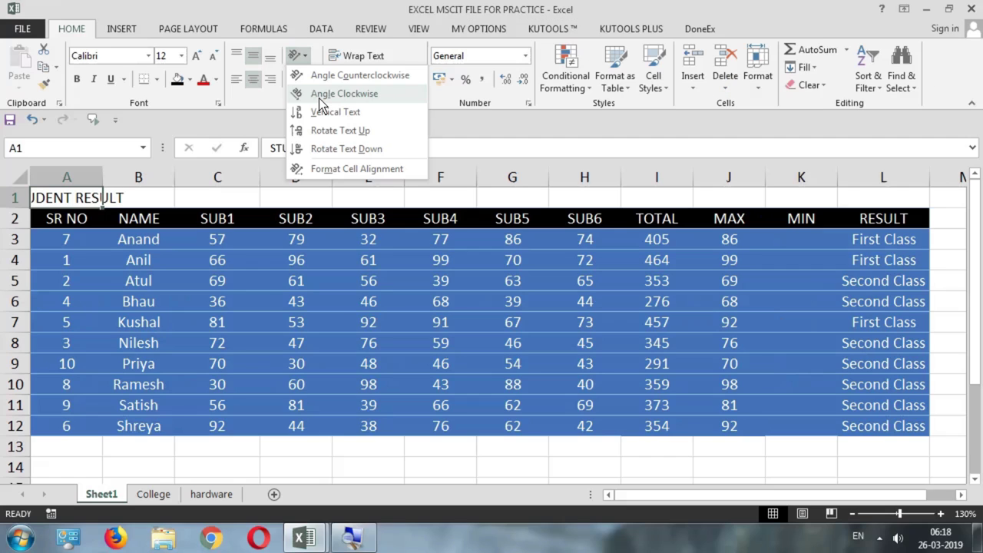
pyautogui.press('Escape')
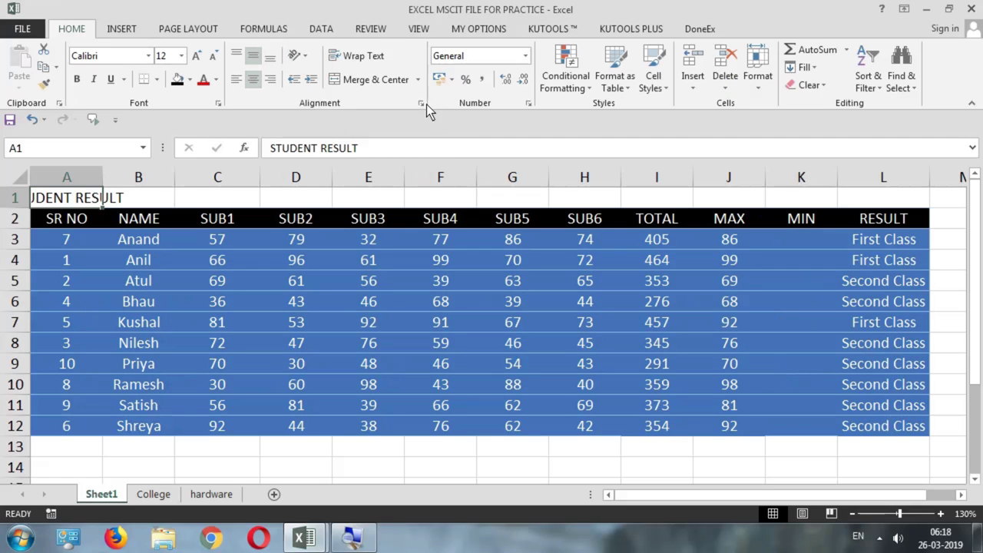
pyautogui.click(423, 105)
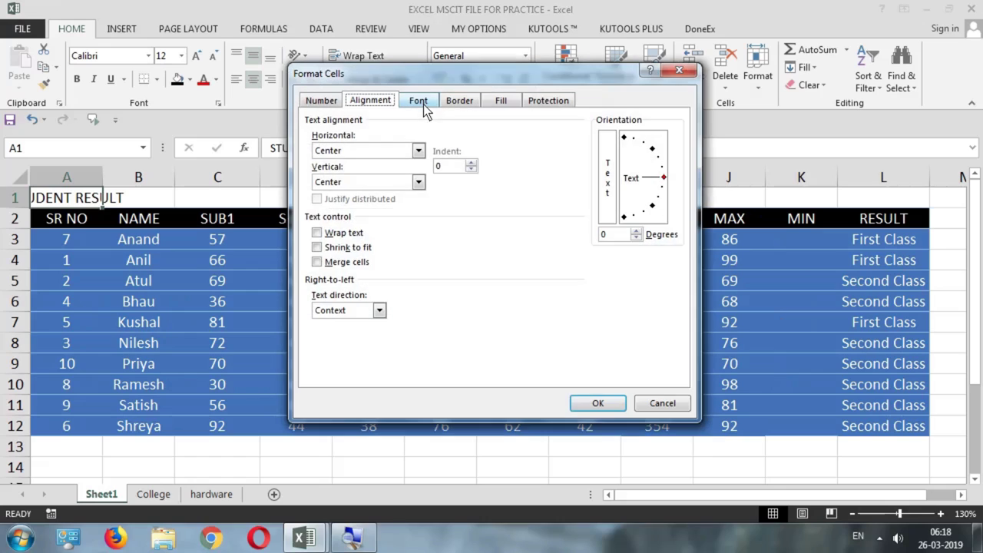
pyautogui.click(359, 235)
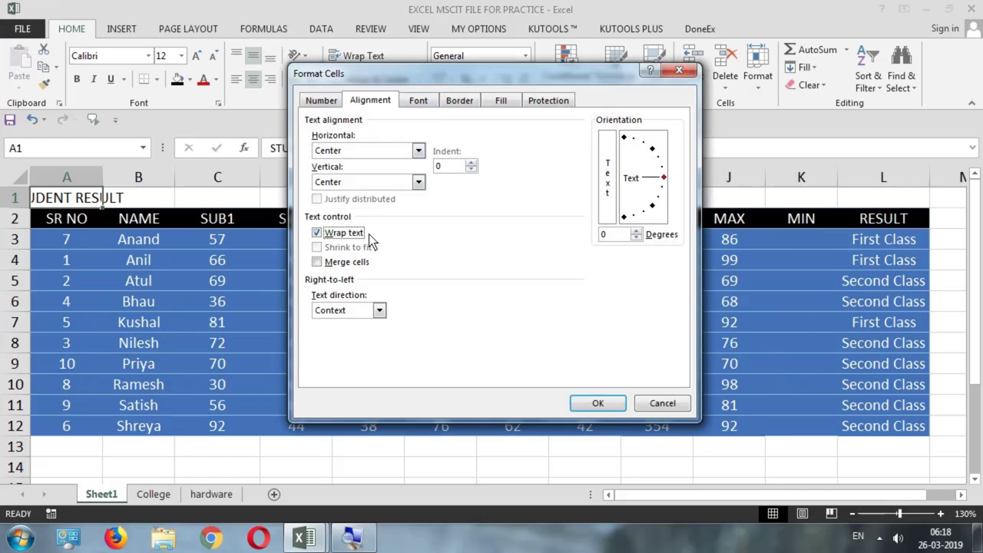
pyautogui.click(681, 406)
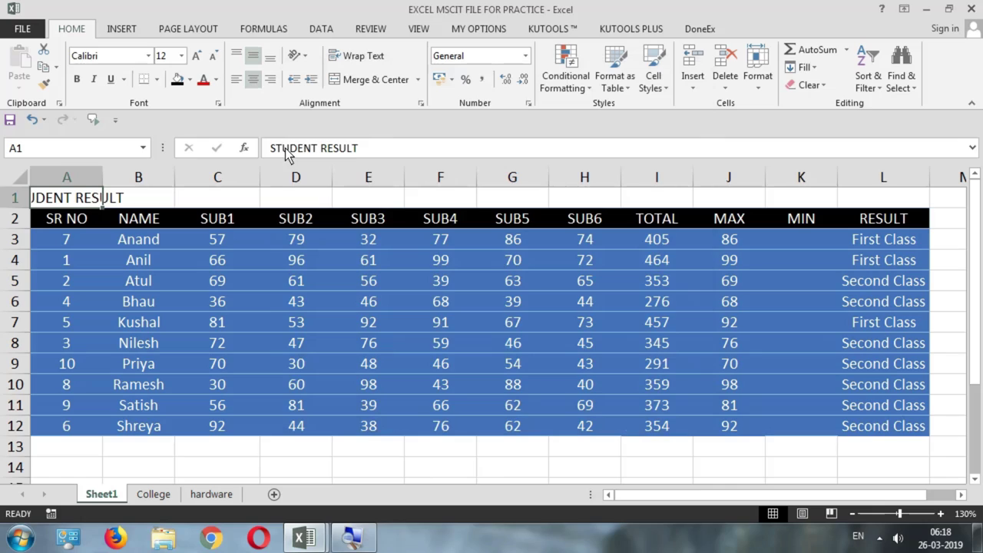
pyautogui.click(299, 56)
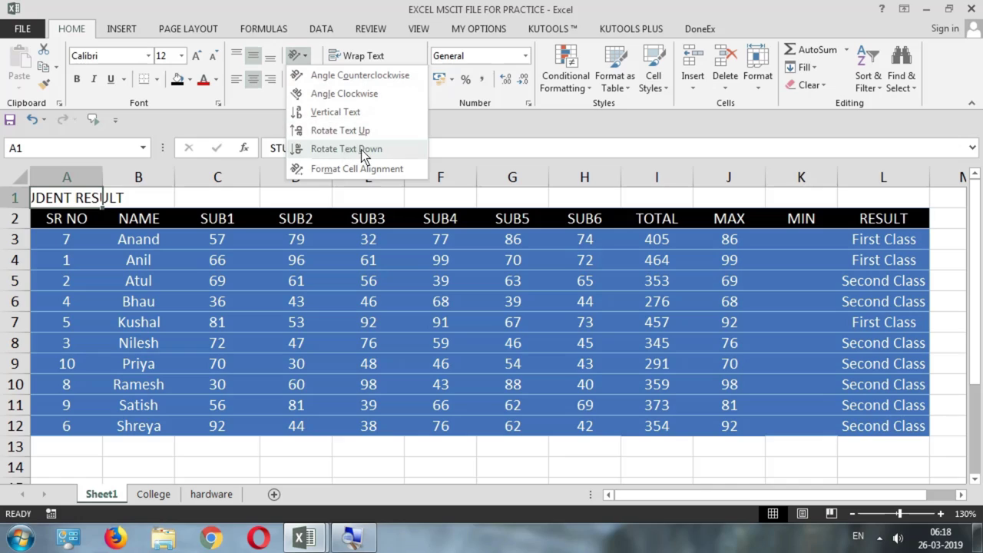
pyautogui.press('Escape')
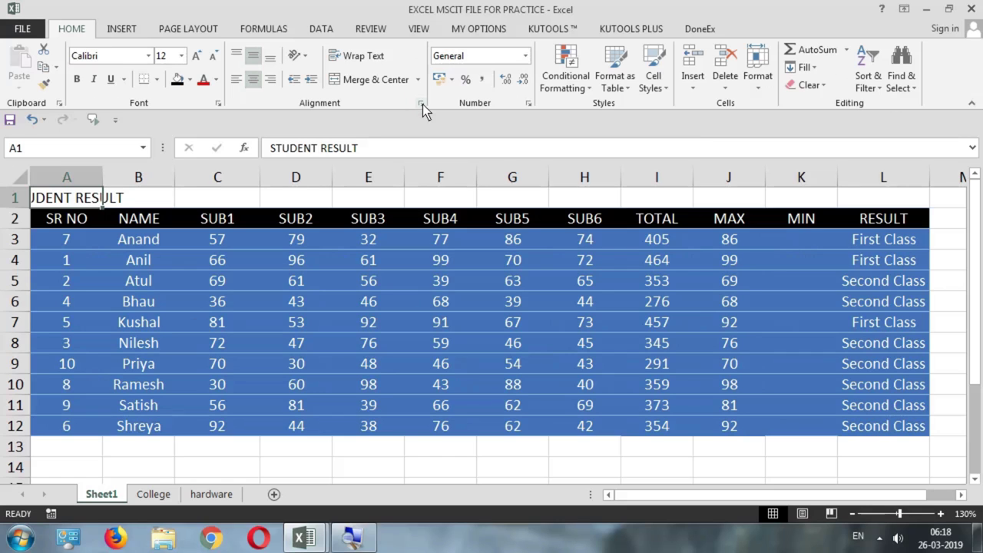
pyautogui.click(421, 105)
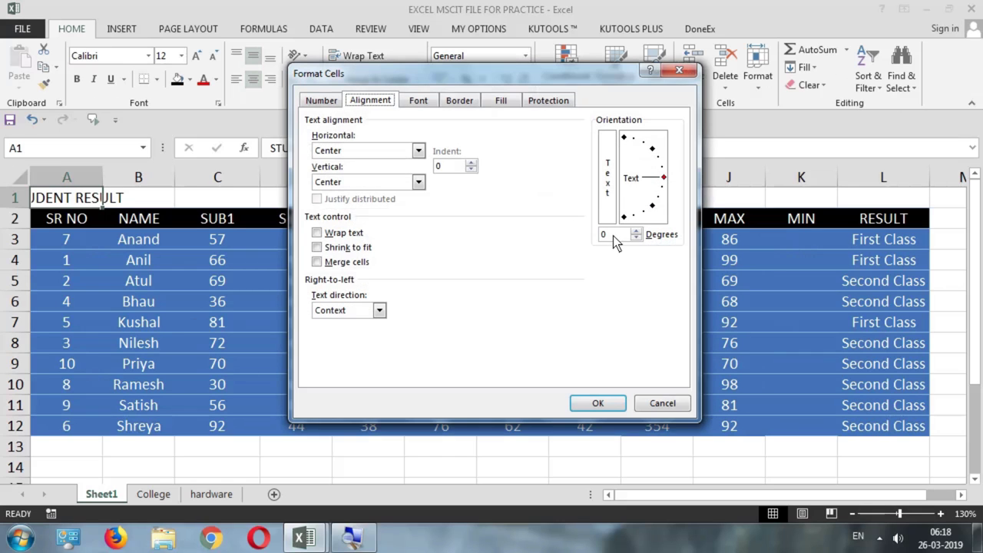
pyautogui.doubleClick(601, 234)
pyautogui.write('45')
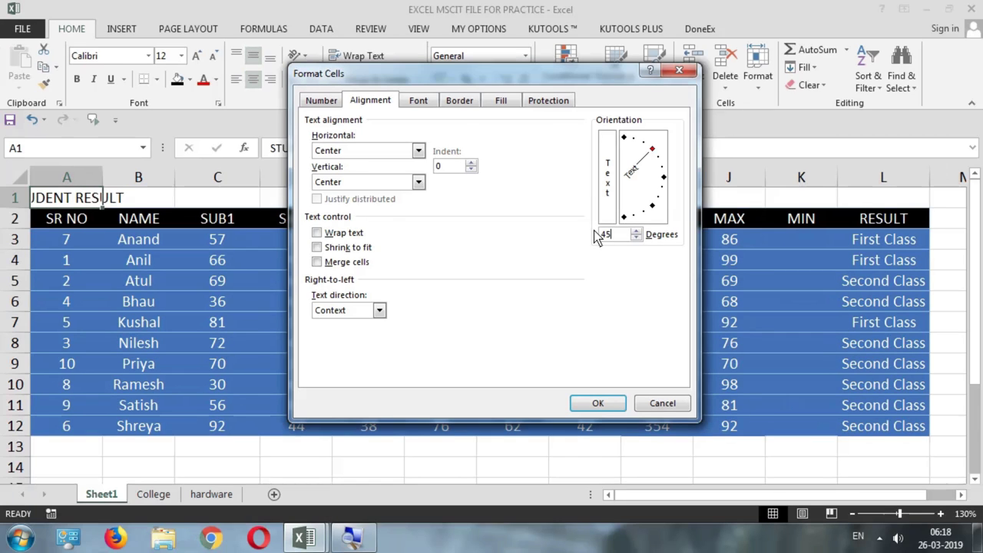
pyautogui.click(600, 504)
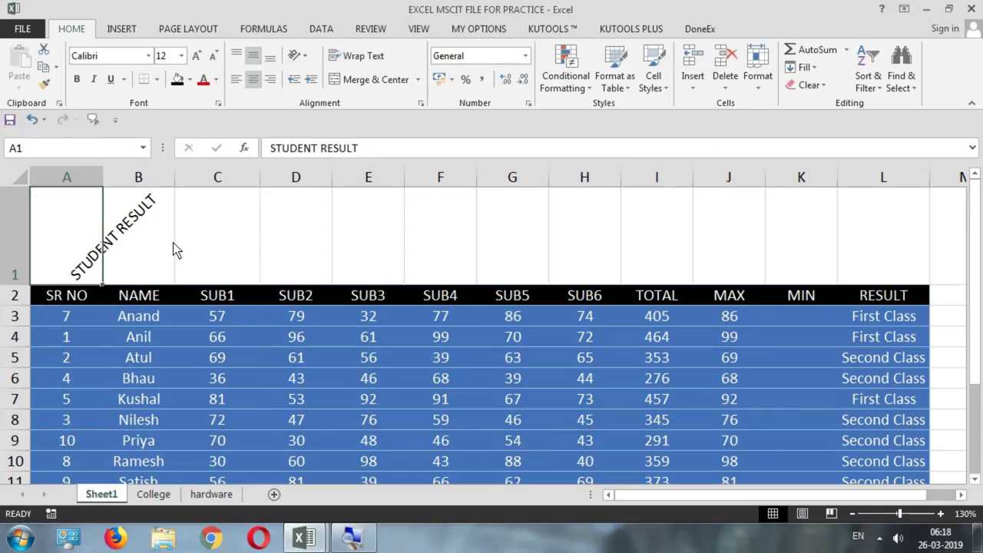
pyautogui.hotkey('ctrl', 'z')
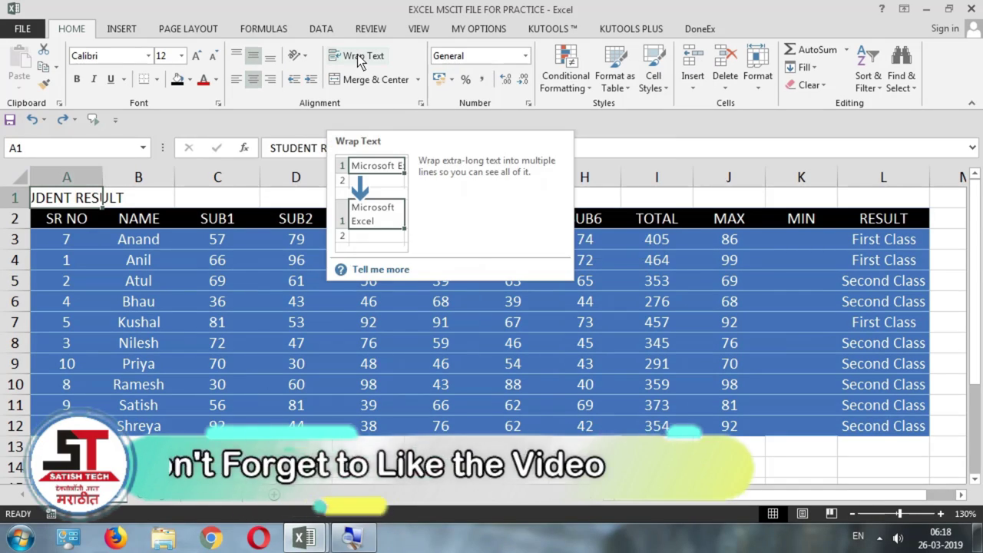
# - Type NAME OF STUDENT into header cell B2
pyautogui.click(156, 222)
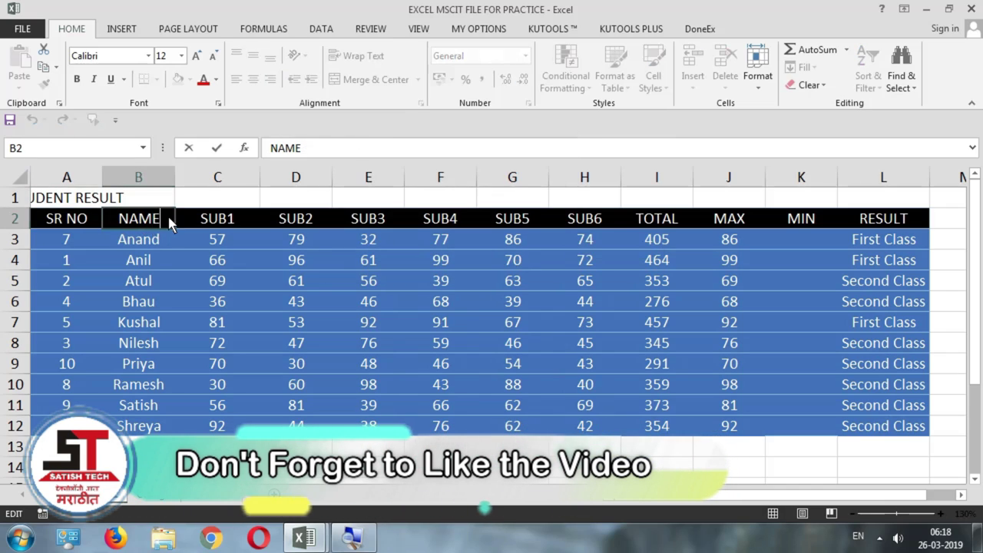
pyautogui.write('NAME OF STUDENT')
pyautogui.press('Return')
pyautogui.click(151, 222)
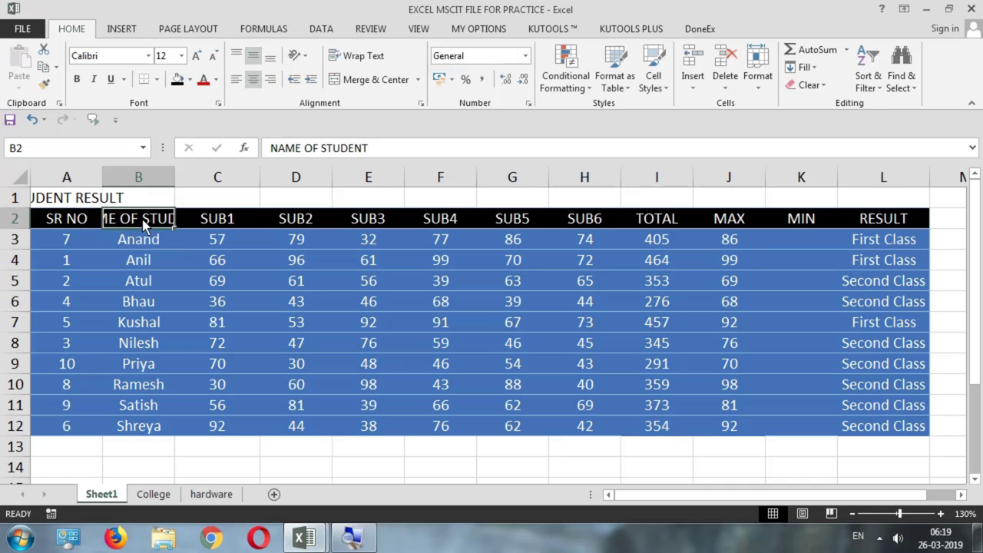
# - Turn Wrap Text on for B2, then switch it off again
pyautogui.click(360, 62)
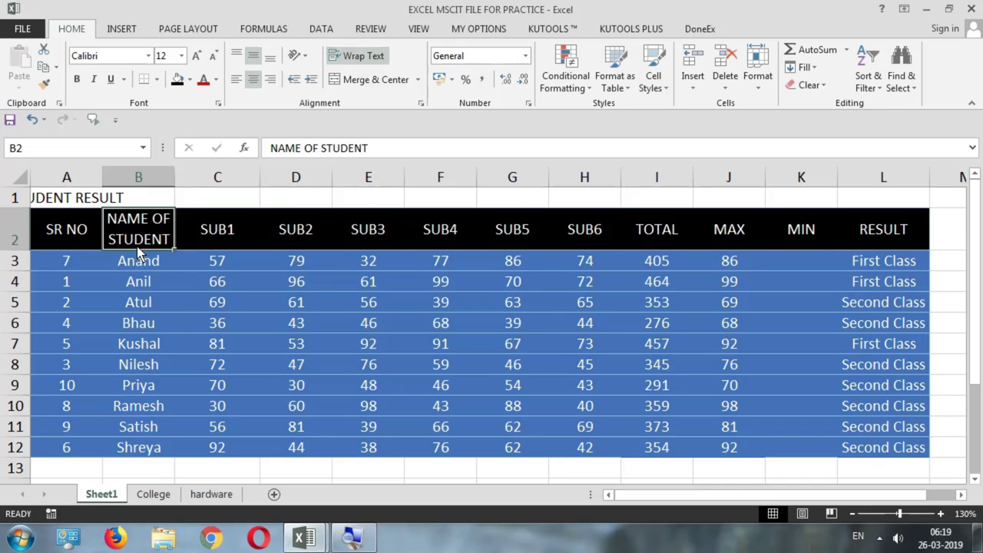
pyautogui.click(368, 56)
pyautogui.click(168, 277)
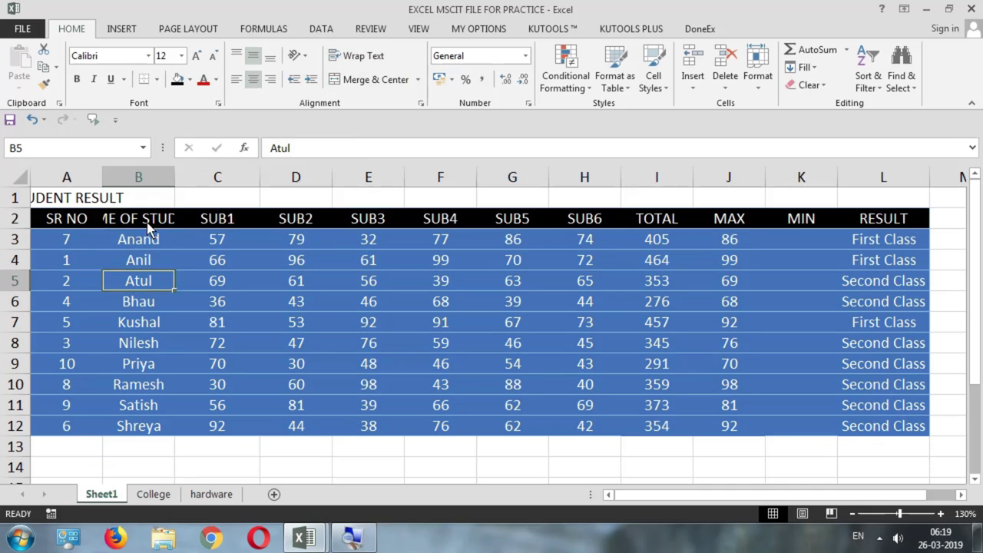
pyautogui.click(150, 221)
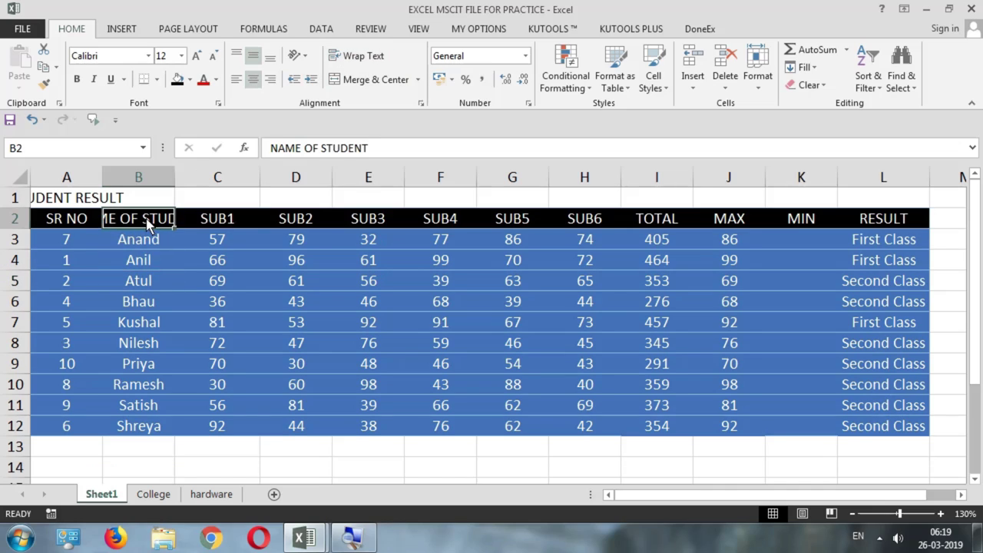
pyautogui.click(202, 284)
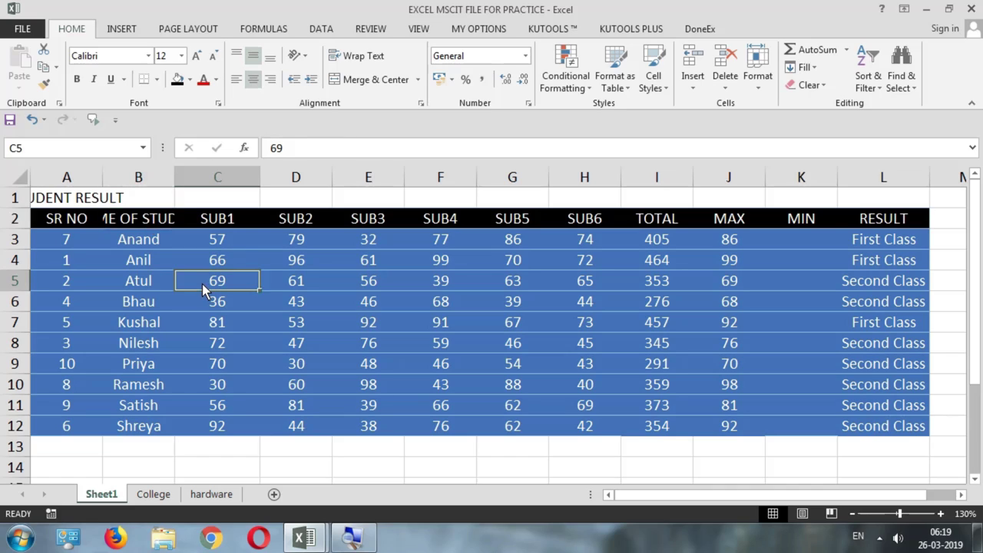
pyautogui.click(35, 151)
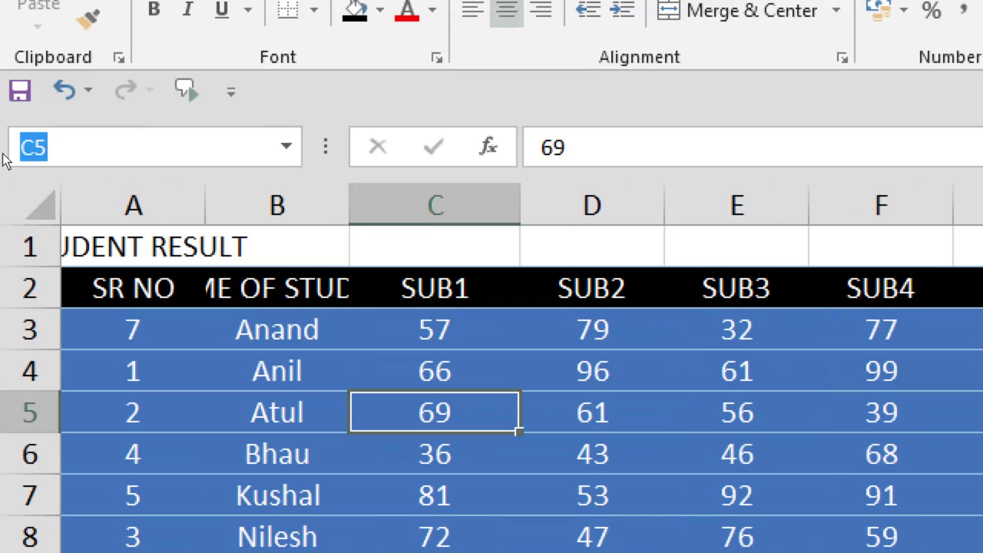
pyautogui.write('B2')
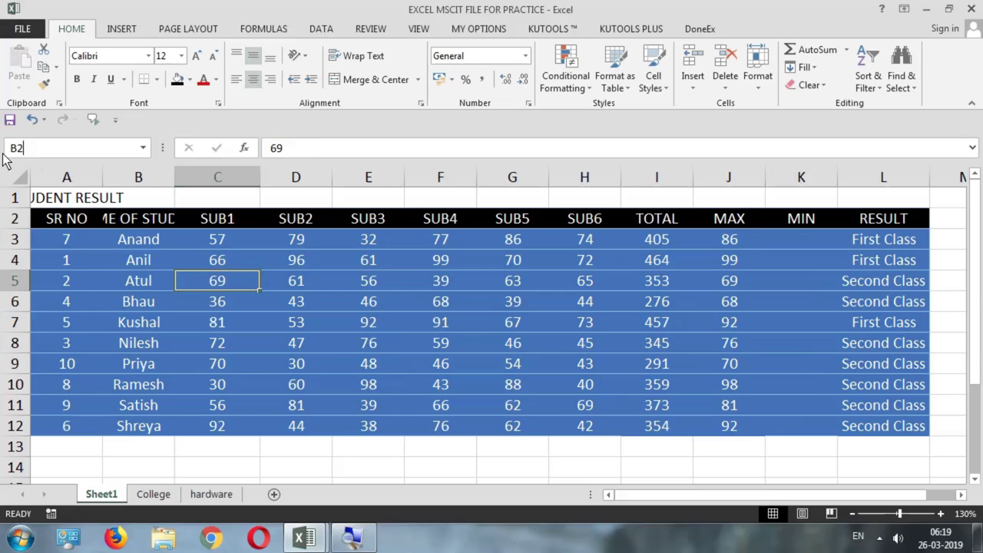
pyautogui.press('Return')
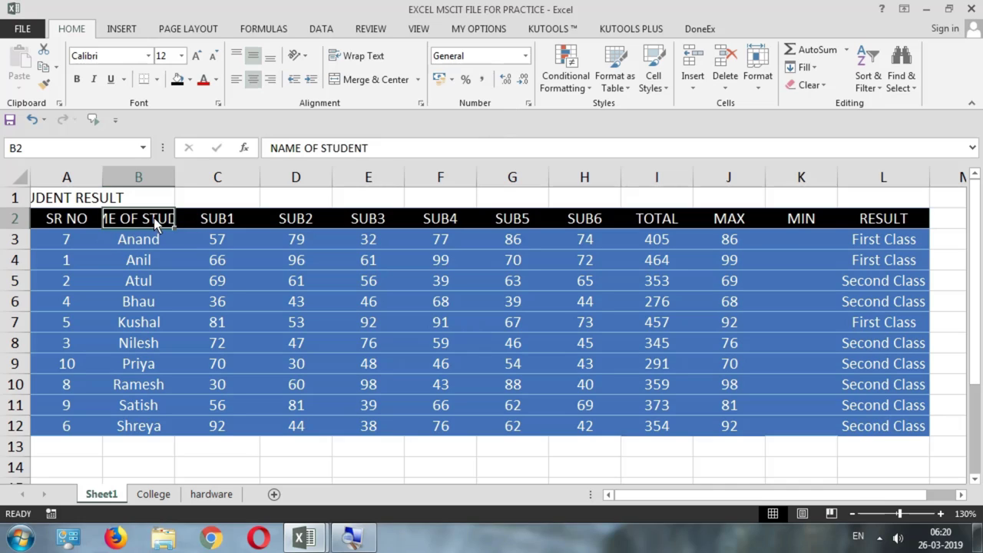
pyautogui.moveTo(230, 229); pyautogui.dragTo(231, 422)
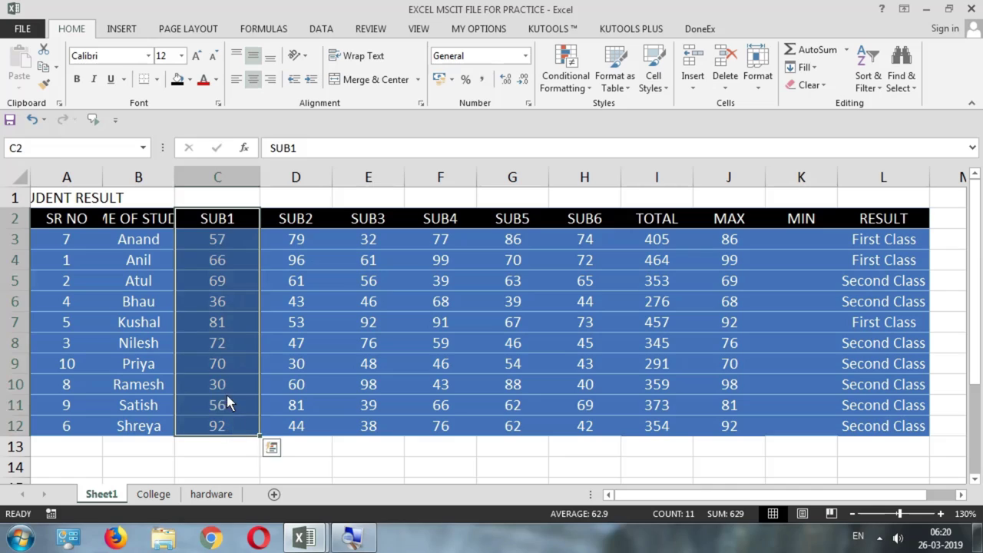
pyautogui.click(229, 343)
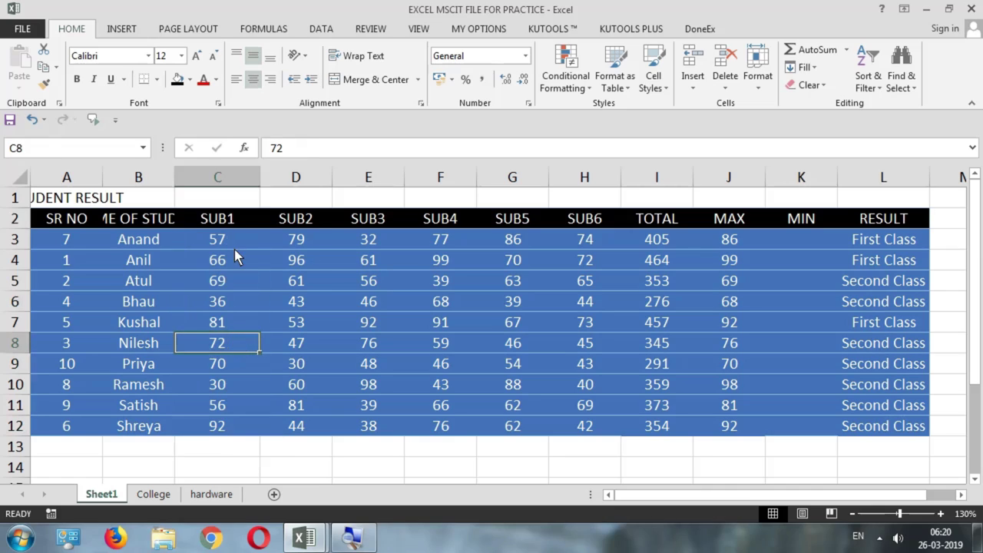
pyautogui.moveTo(230, 235); pyautogui.dragTo(244, 430)
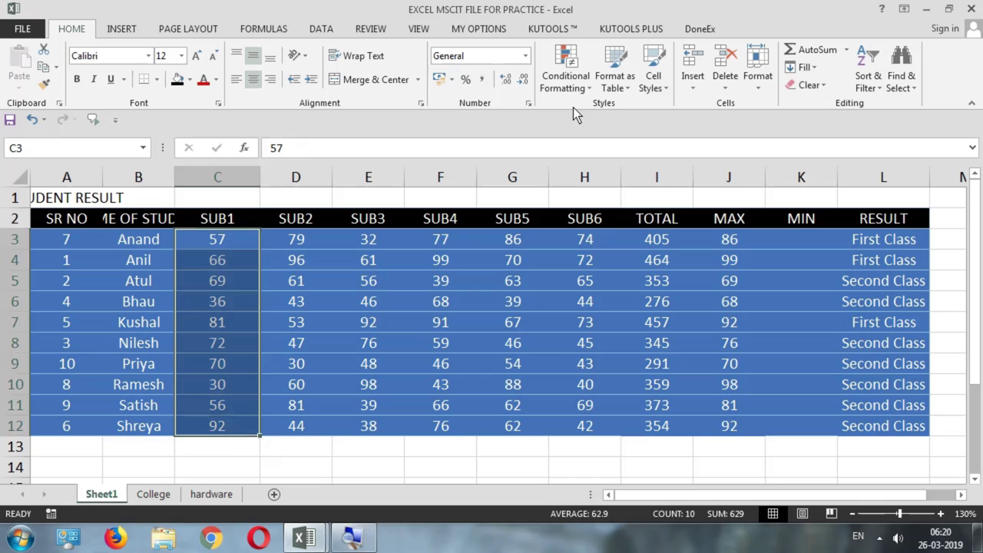
pyautogui.click(531, 105)
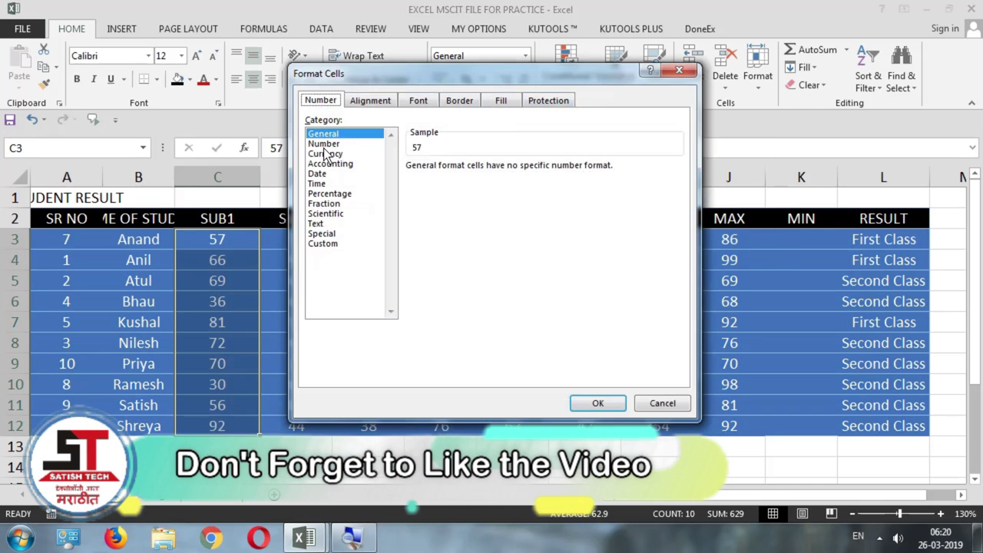
pyautogui.click(325, 174)
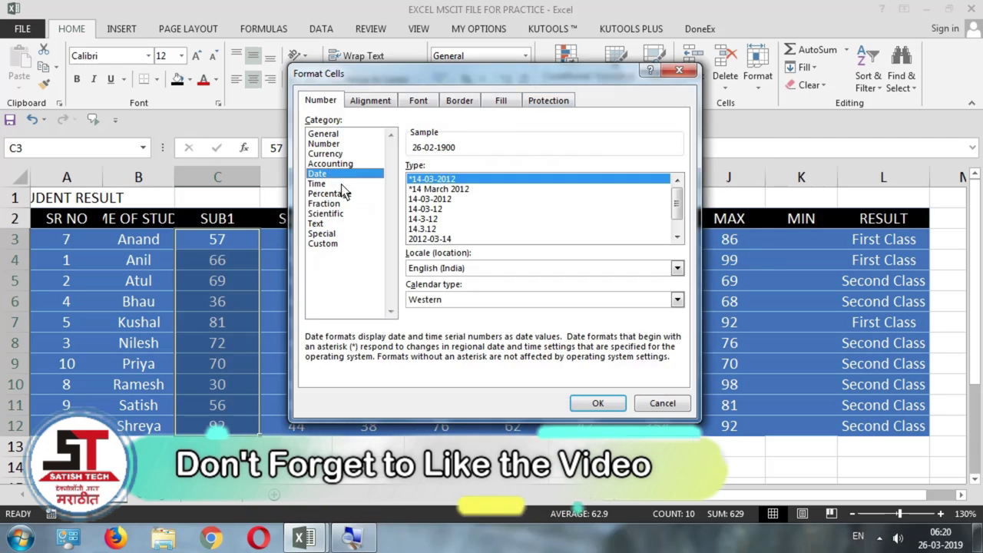
pyautogui.press('Escape')
pyautogui.click(525, 56)
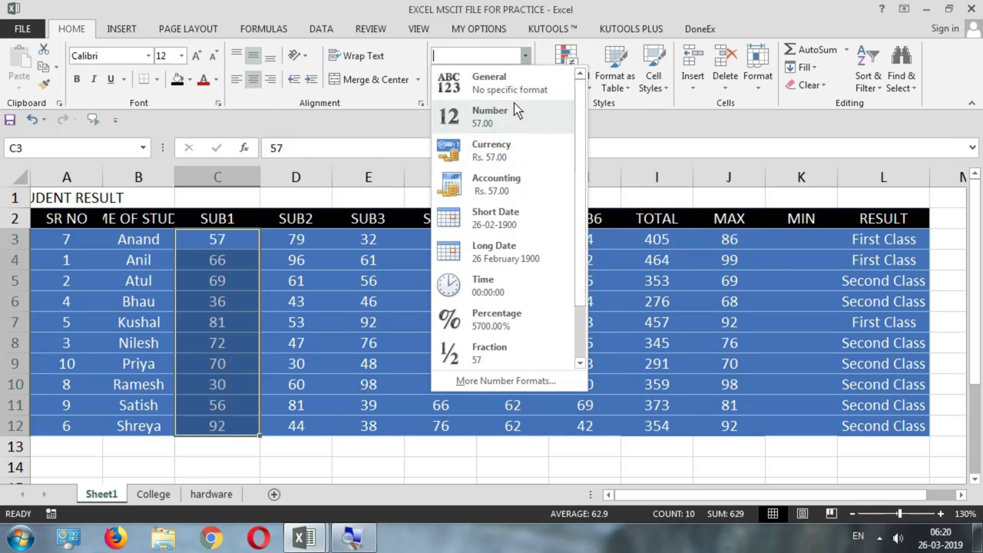
pyautogui.press('Escape')
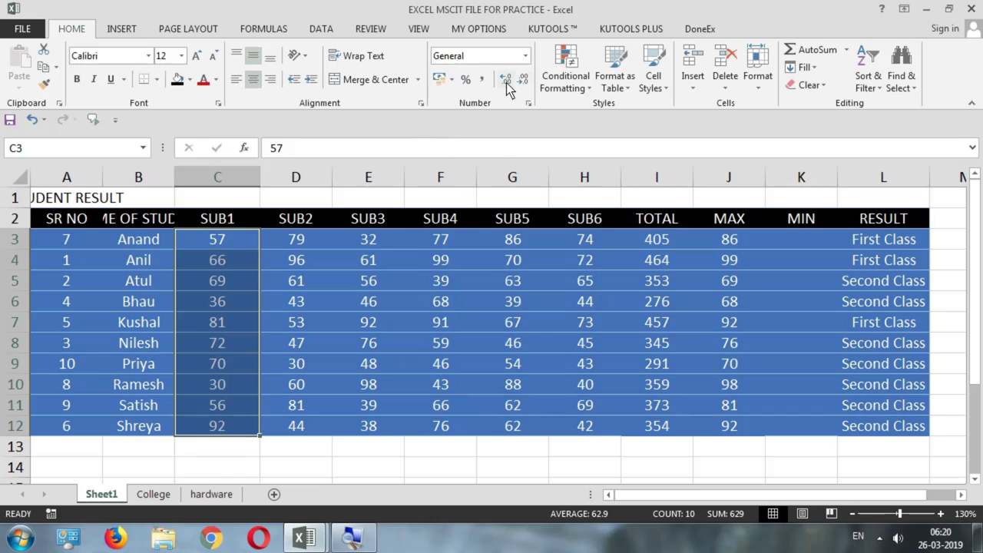
pyautogui.click(527, 104)
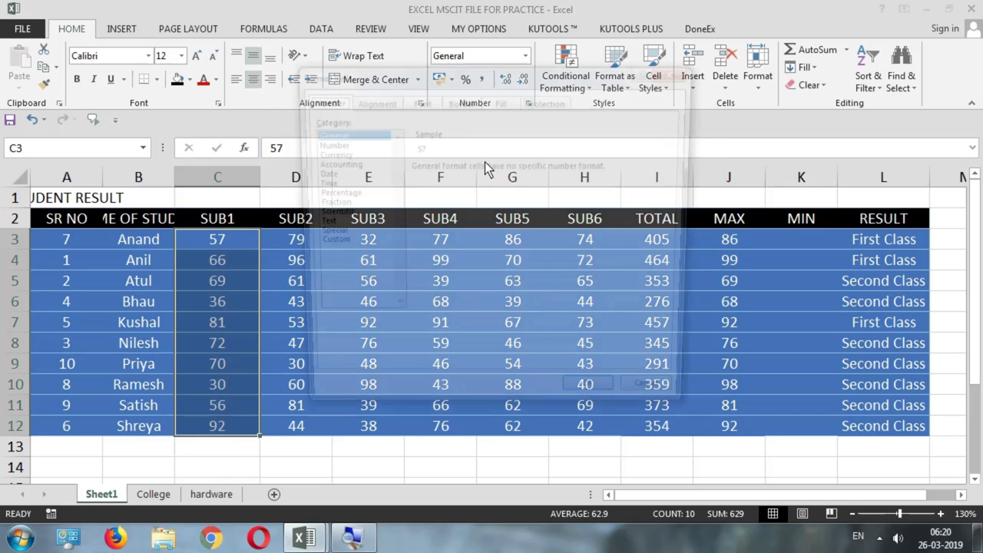
pyautogui.press('Escape')
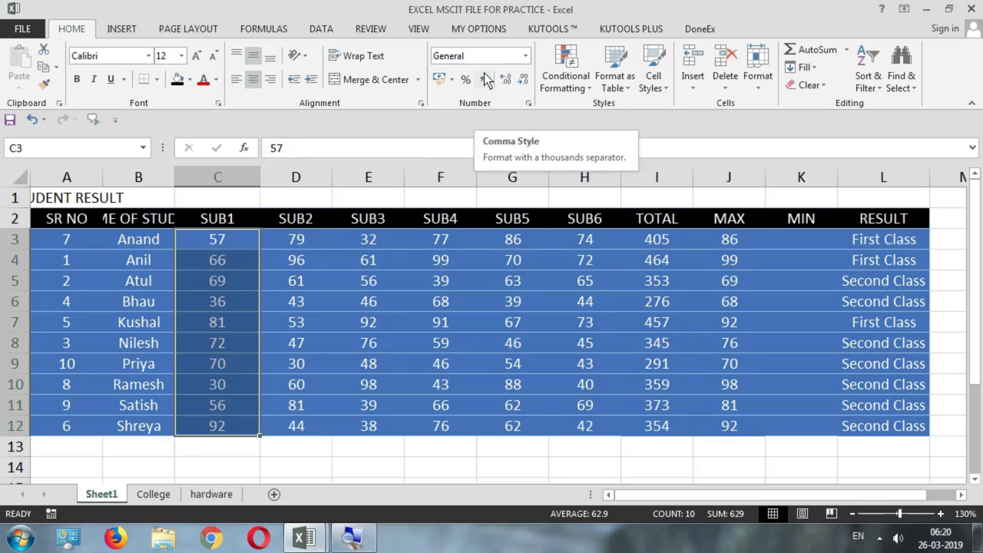
pyautogui.click(325, 289)
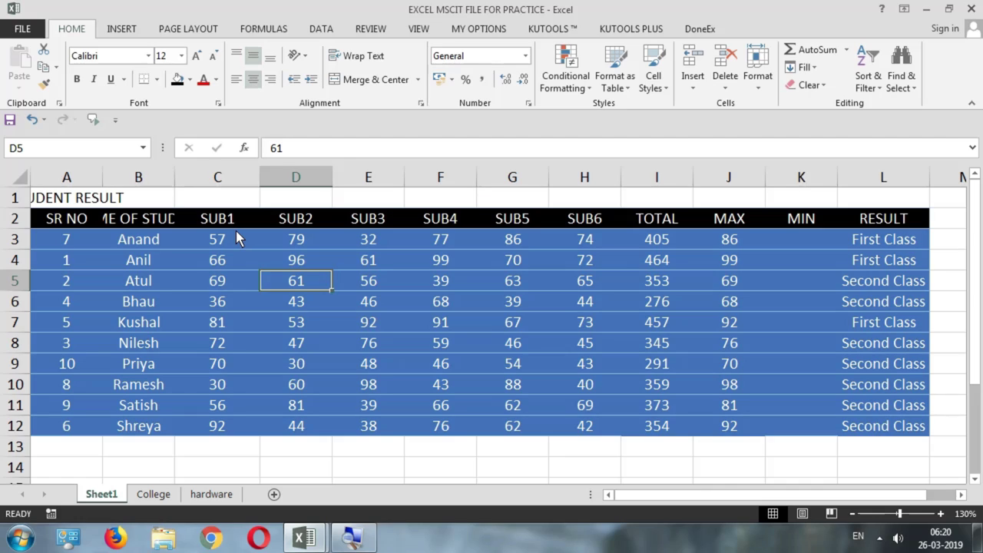
pyautogui.click(143, 219)
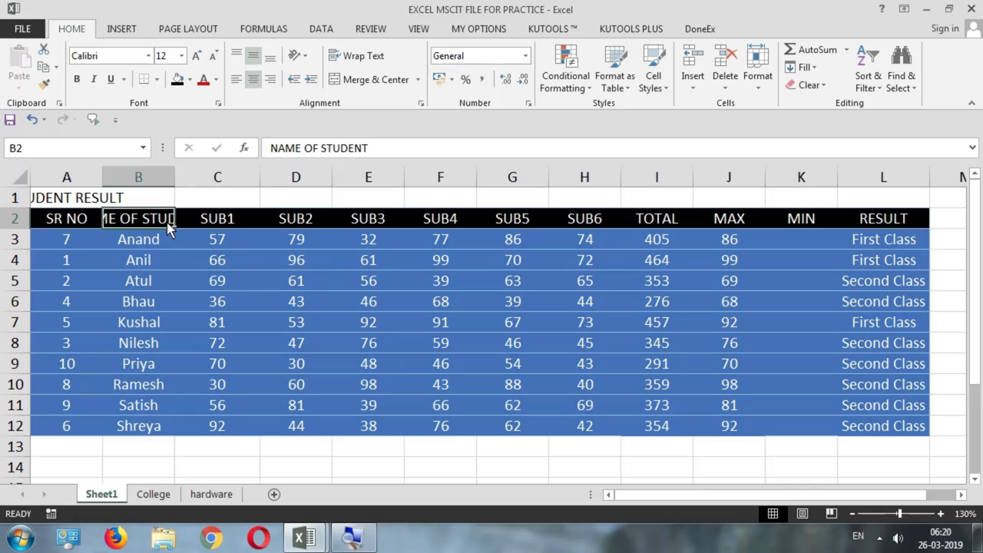
pyautogui.click(369, 219)
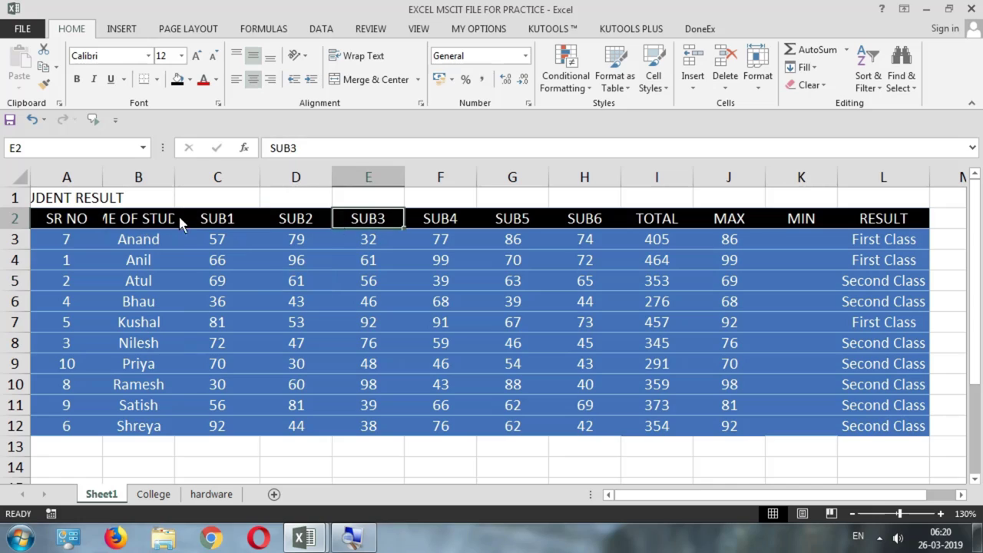
pyautogui.click(154, 224)
pyautogui.click(137, 389)
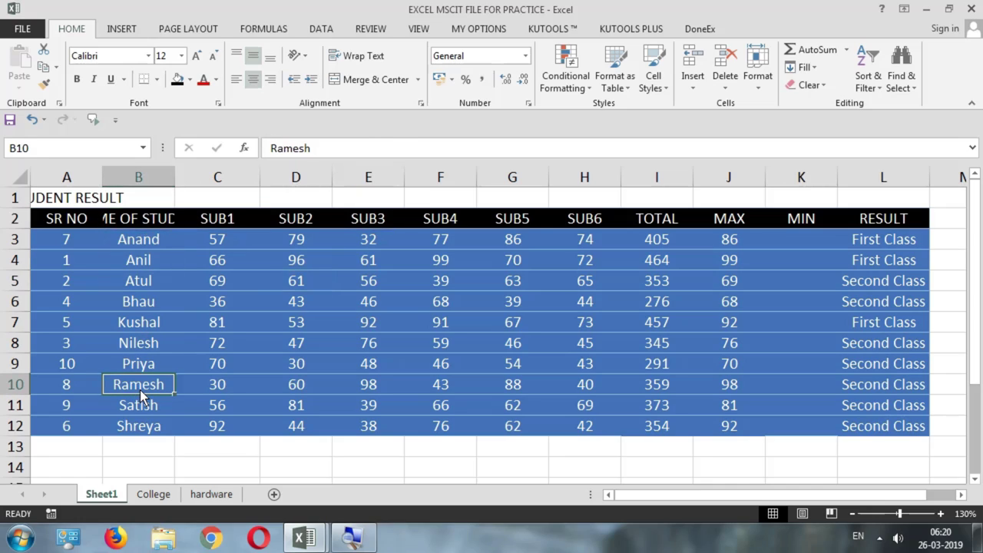
pyautogui.click(158, 222)
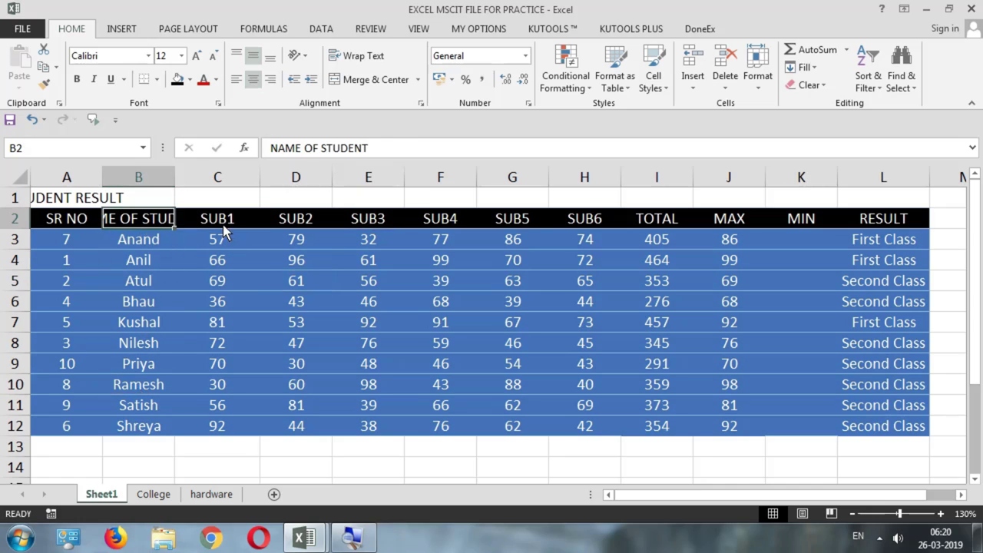
pyautogui.click(381, 222)
pyautogui.click(143, 225)
pyautogui.click(134, 389)
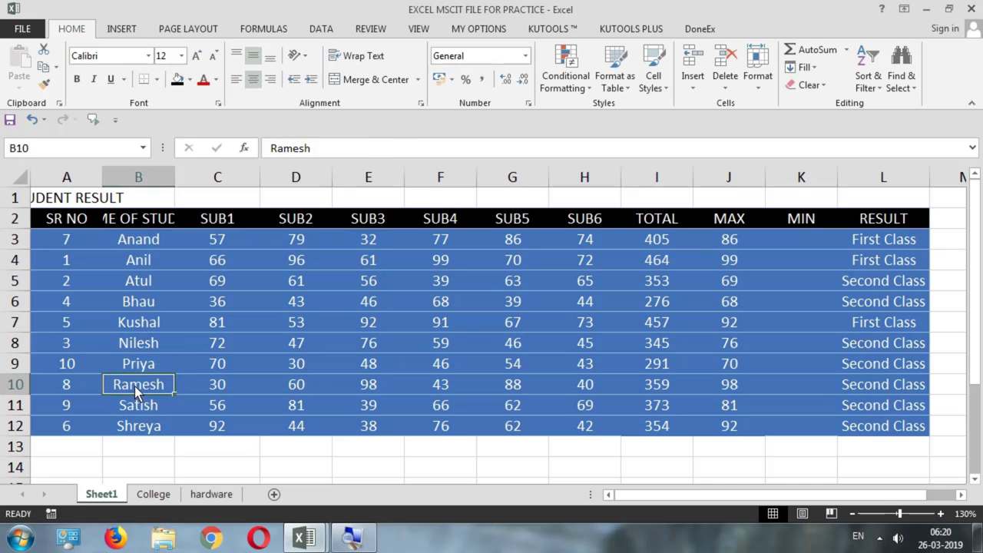
pyautogui.click(146, 223)
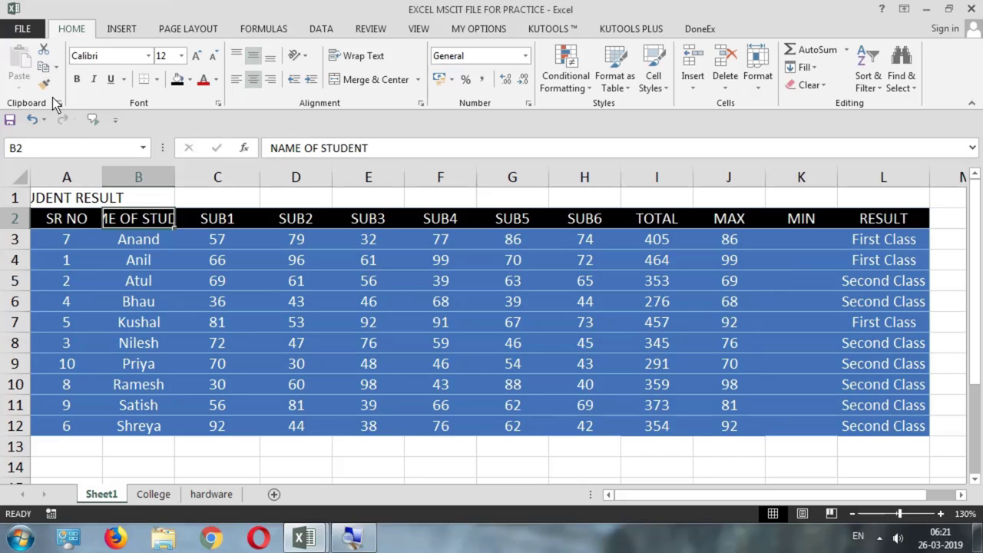
# - Format-paint the B2 heading's black style onto name cells B10 and B8
pyautogui.click(44, 83)
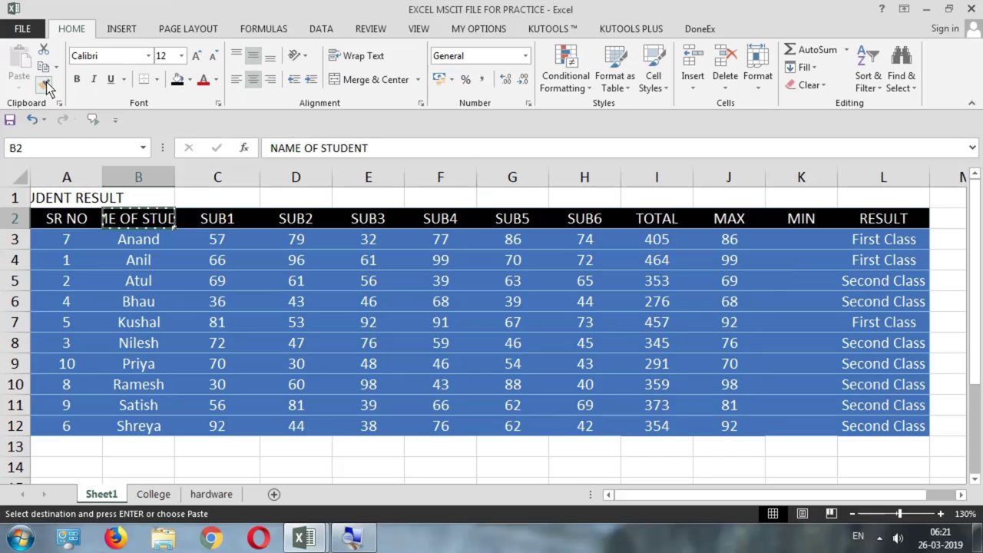
pyautogui.click(140, 388)
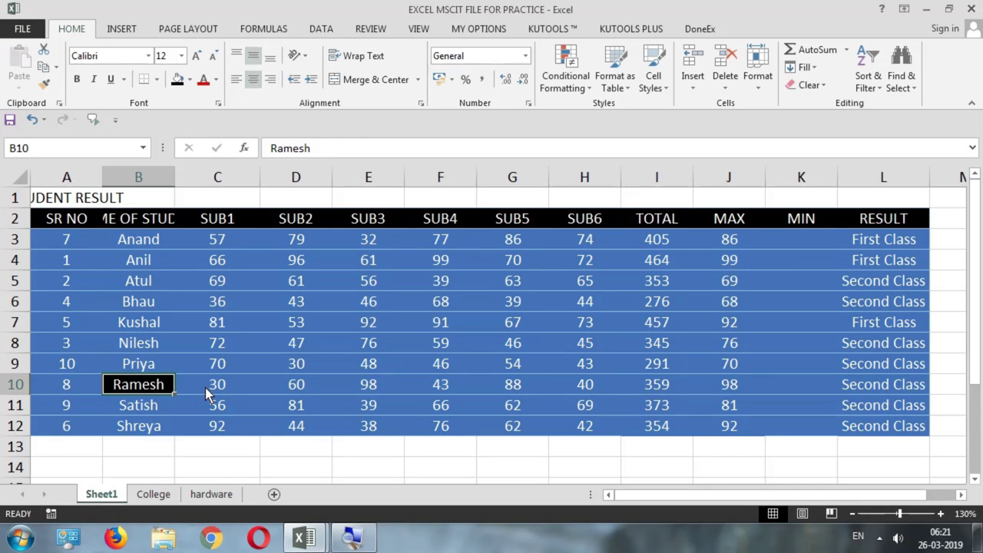
pyautogui.moveTo(136, 219); pyautogui.dragTo(140, 386)
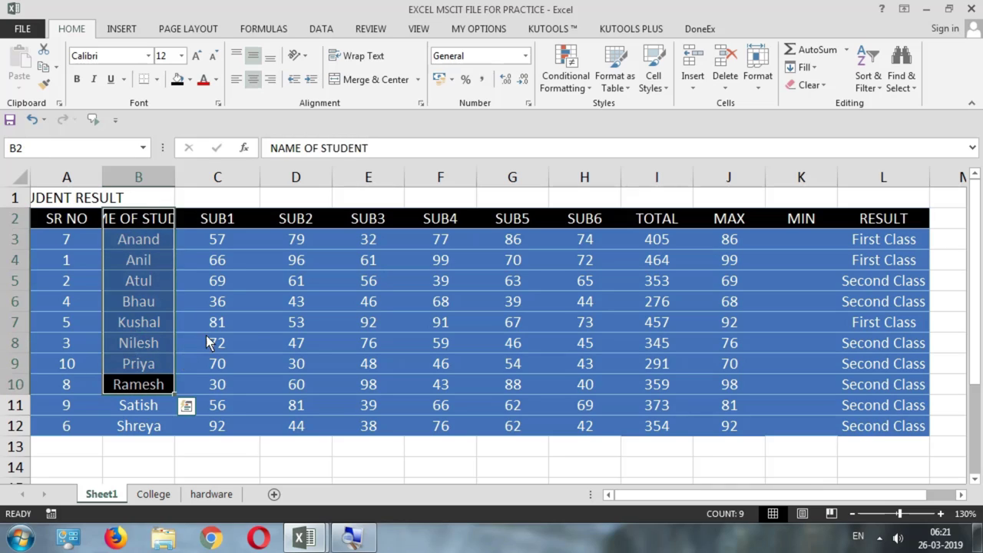
pyautogui.click(205, 329)
pyautogui.click(151, 221)
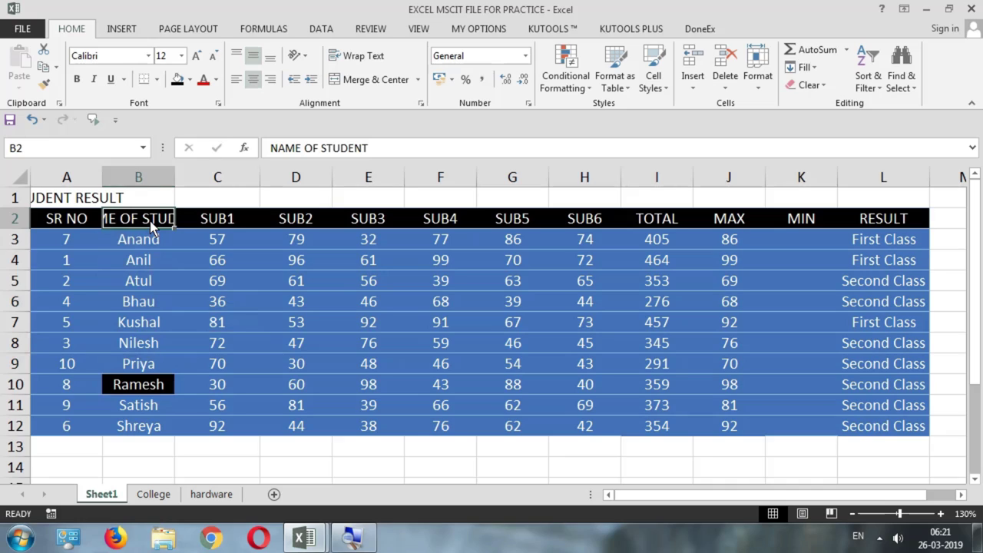
pyautogui.click(45, 85)
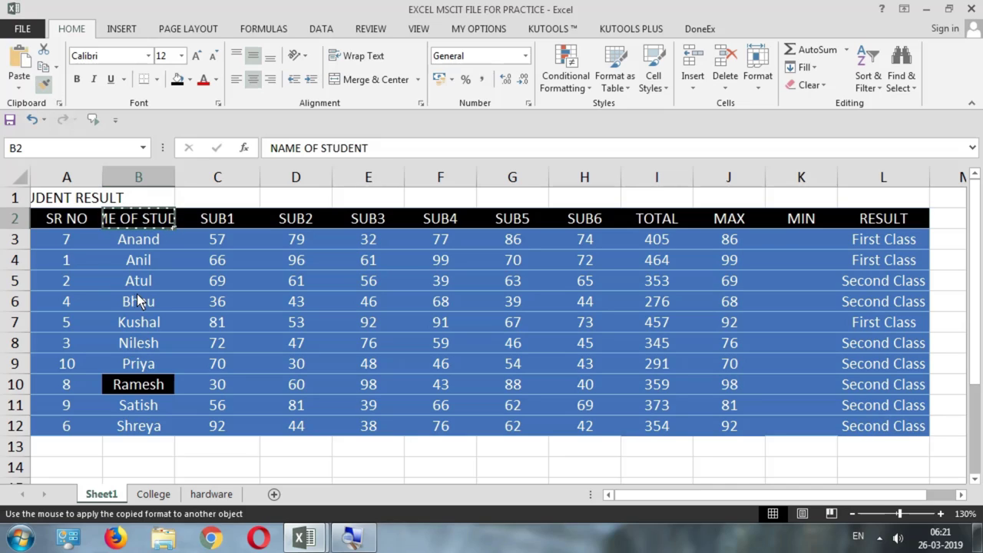
pyautogui.click(135, 347)
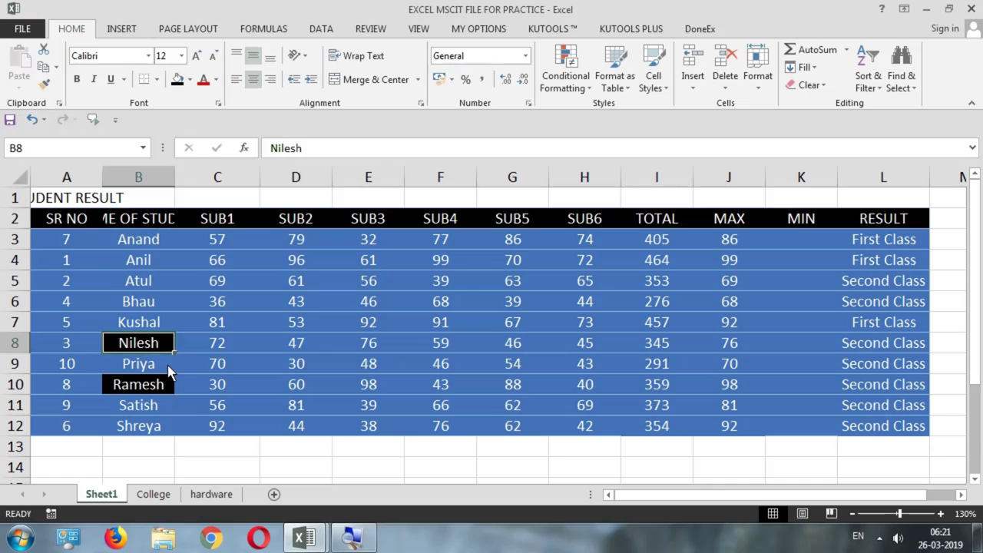
# - Check the restyled cells, then format-paint the heading style onto B12
pyautogui.click(212, 367)
pyautogui.click(143, 225)
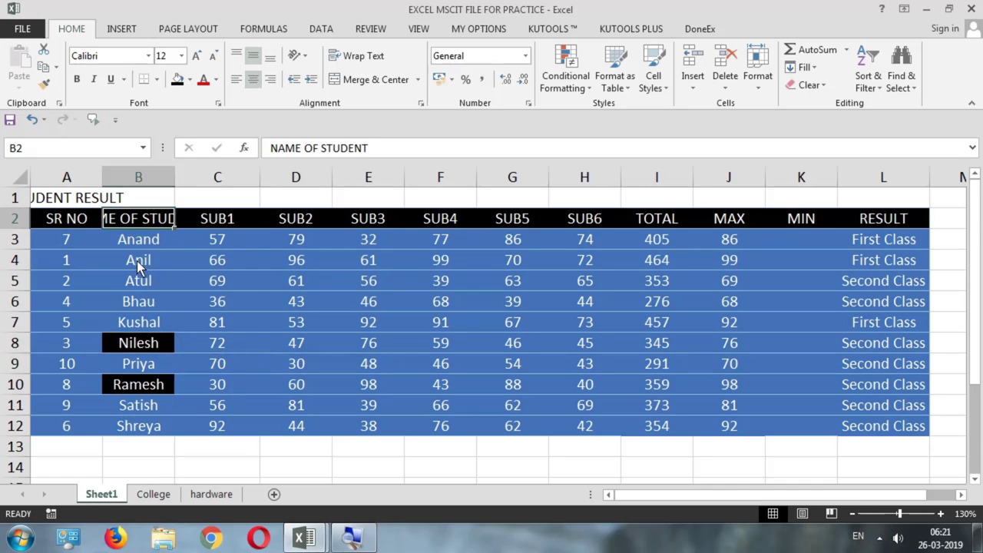
pyautogui.click(140, 350)
pyautogui.click(144, 388)
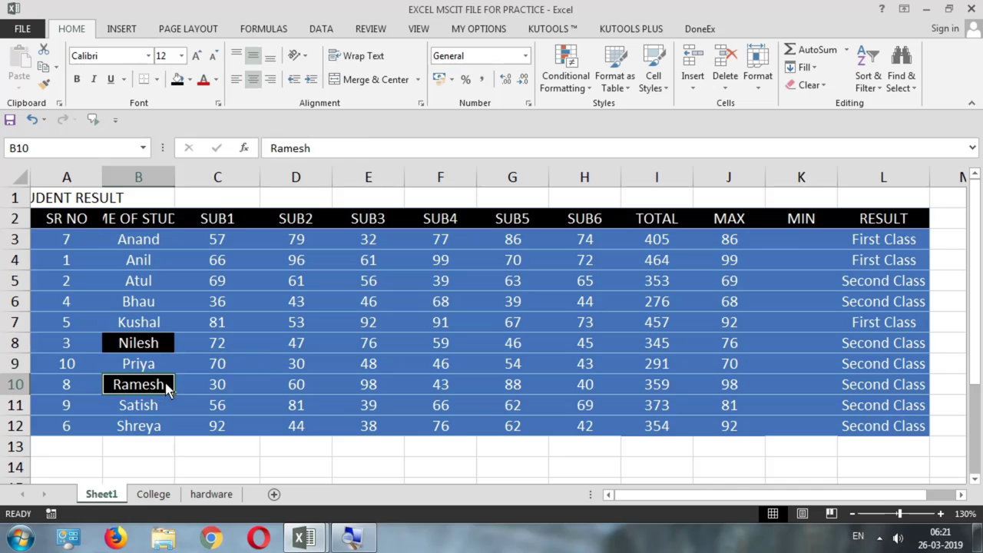
pyautogui.click(143, 221)
pyautogui.click(46, 85)
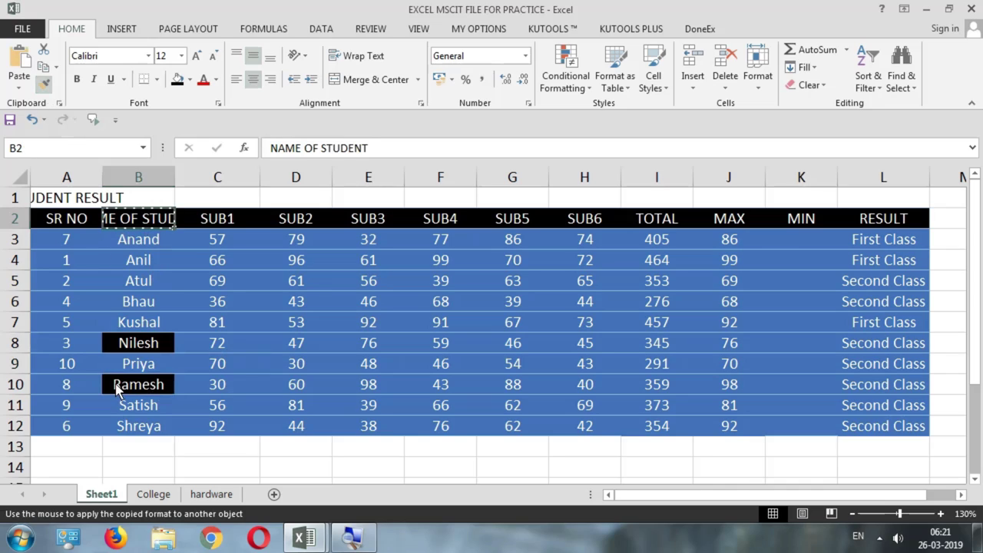
pyautogui.click(122, 430)
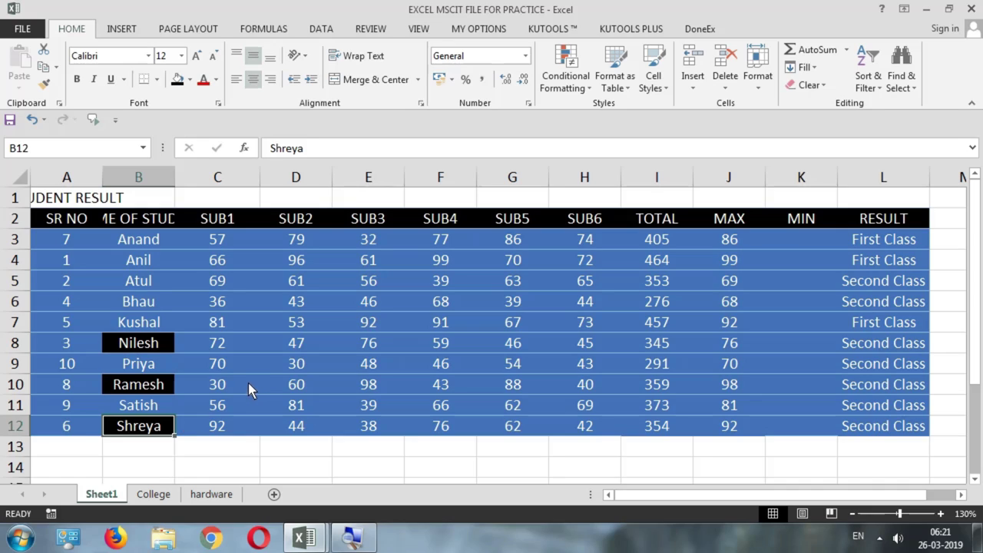
pyautogui.click(244, 373)
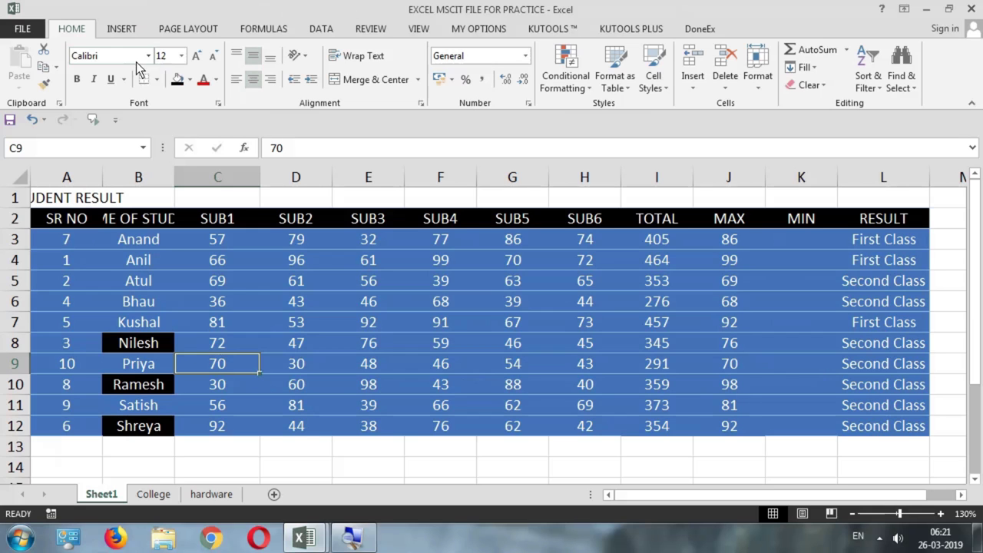
pyautogui.click(222, 219)
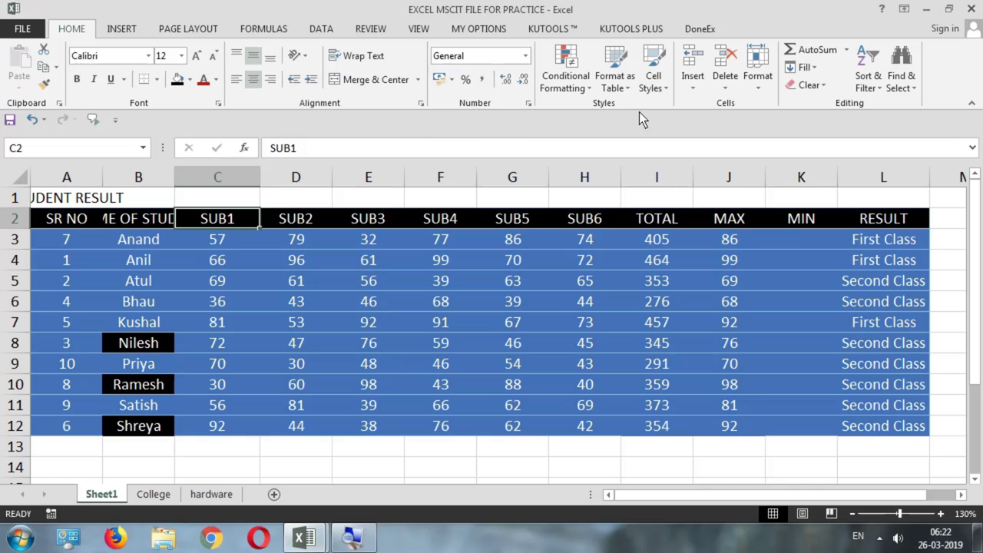
pyautogui.click(278, 225)
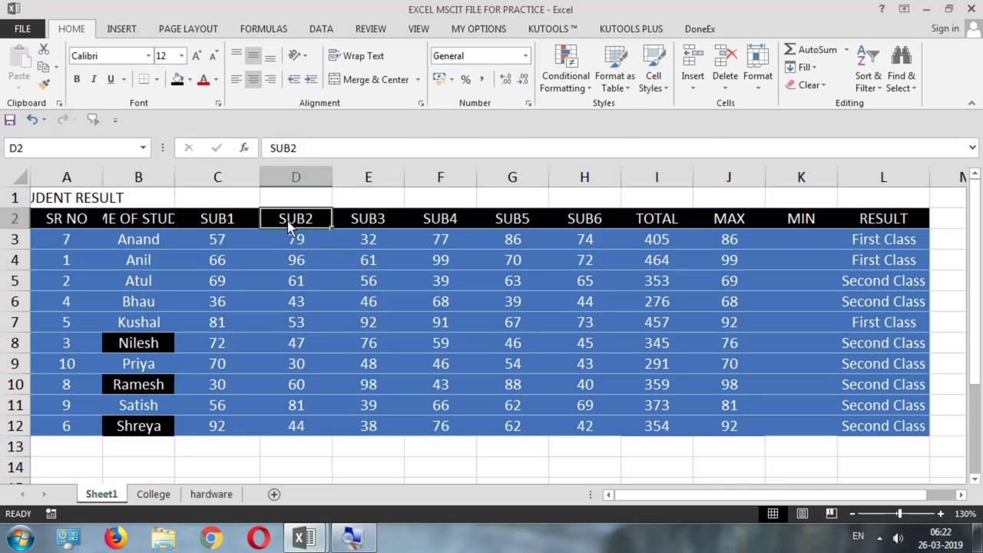
pyautogui.moveTo(292, 236); pyautogui.dragTo(292, 429)
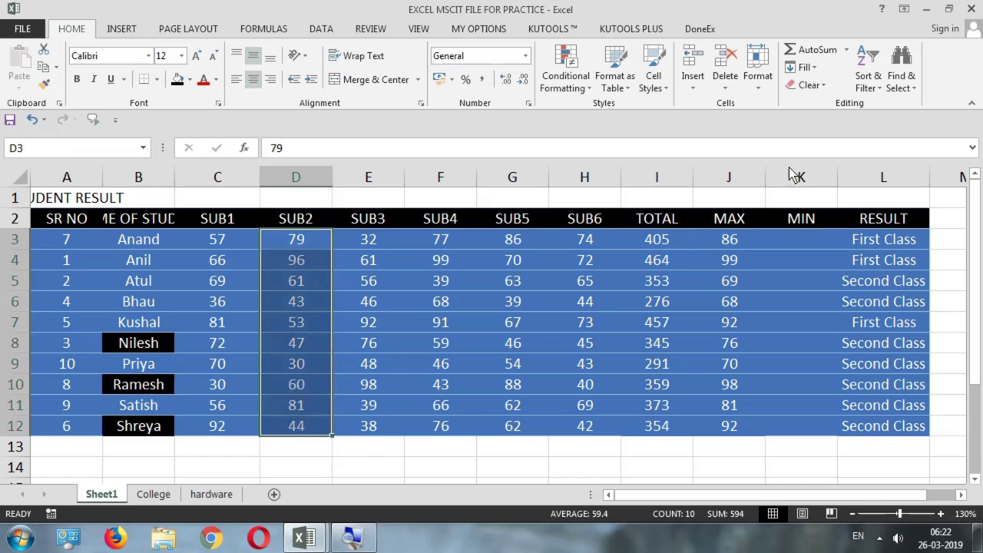
pyautogui.click(816, 86)
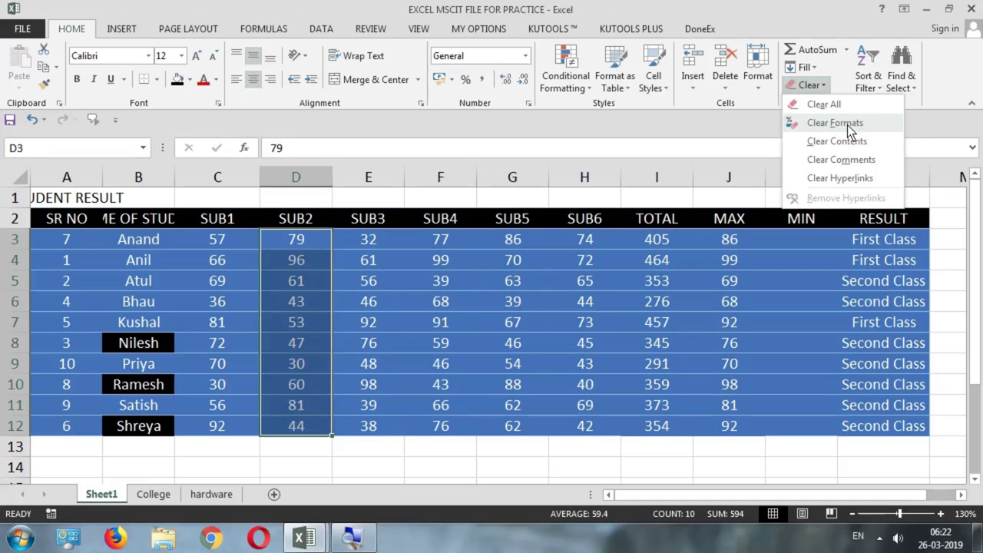
pyautogui.click(835, 123)
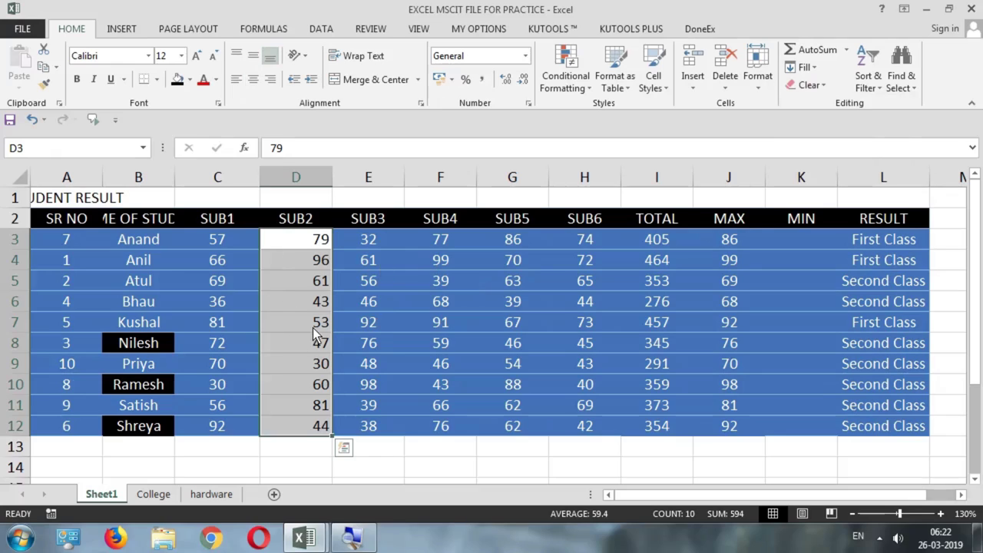
pyautogui.hotkey('ctrl', 'z')
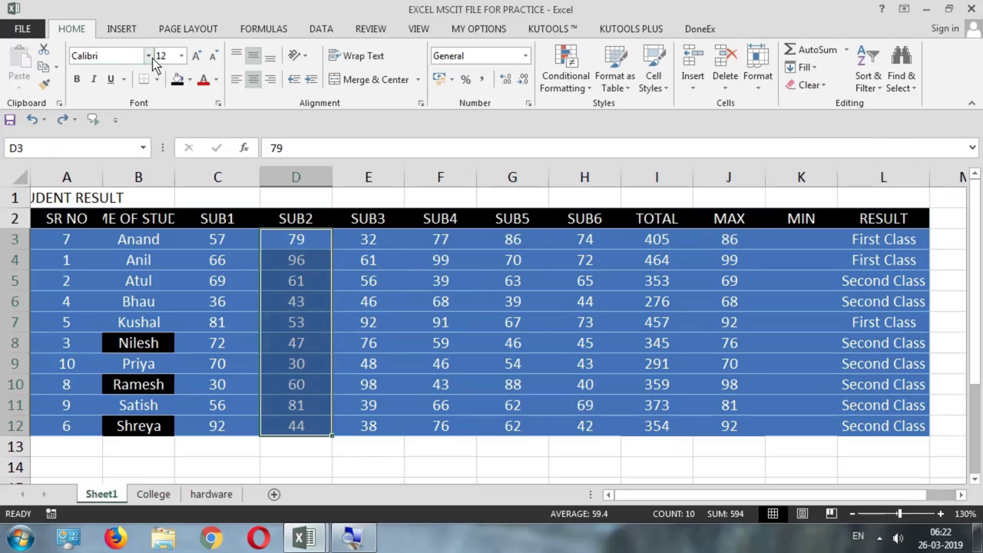
pyautogui.click(808, 85)
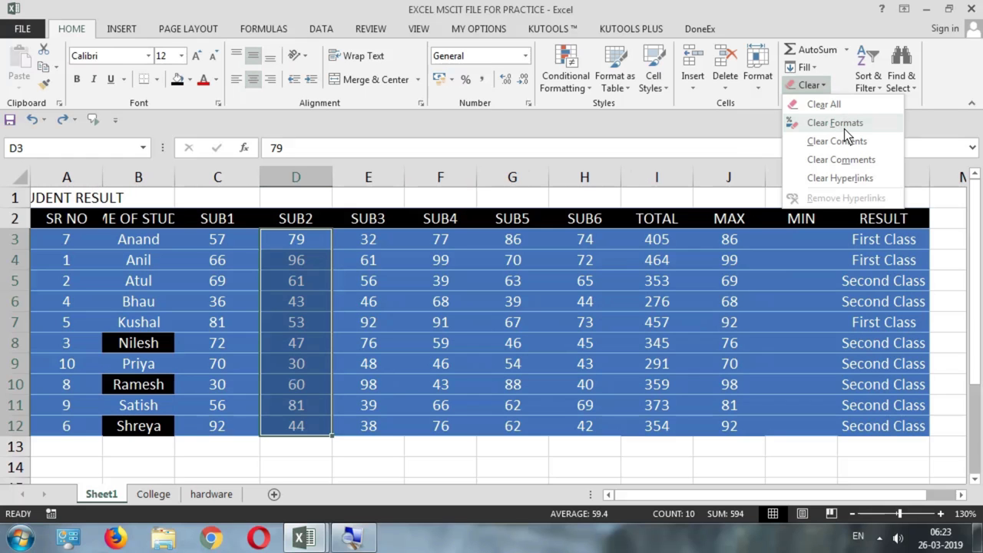
pyautogui.press('Escape')
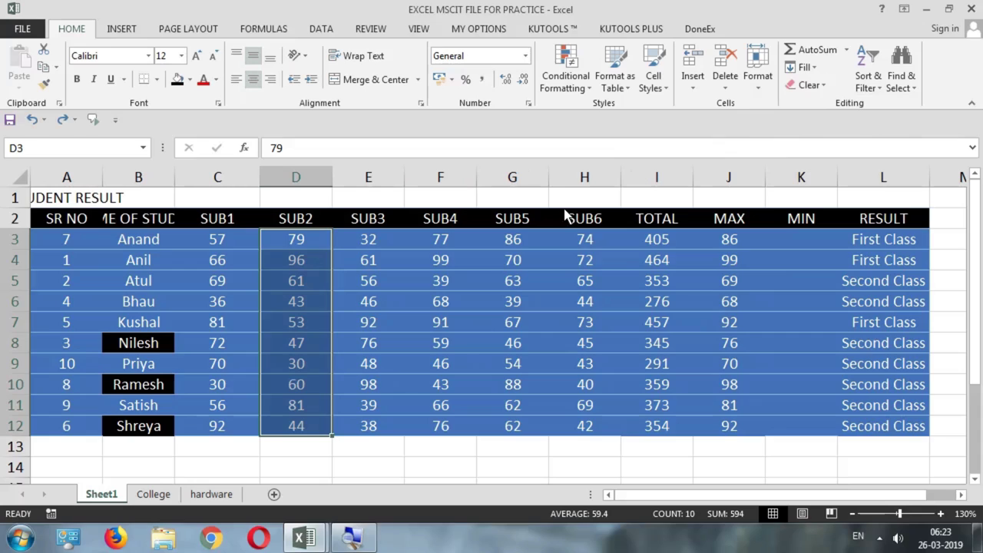
pyautogui.click(872, 85)
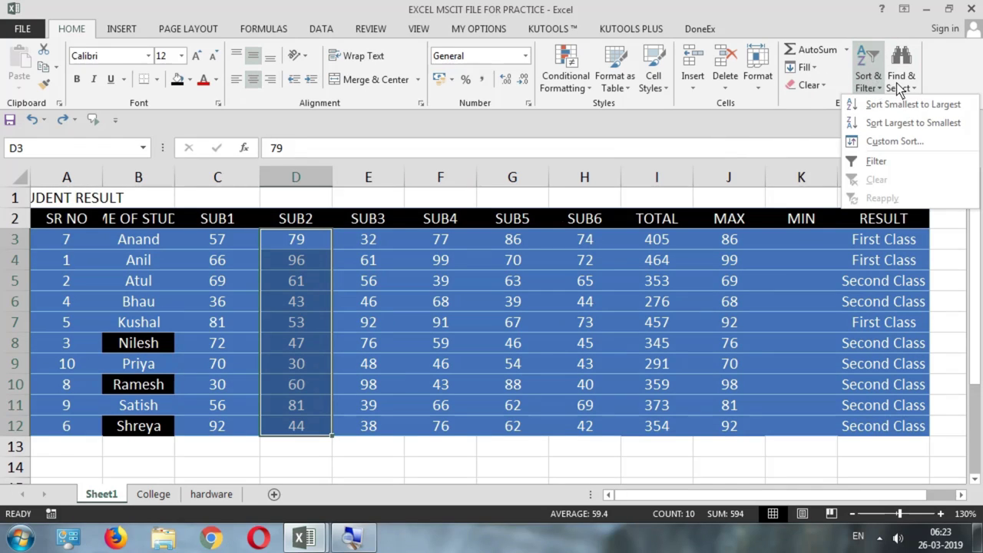
pyautogui.click(901, 81)
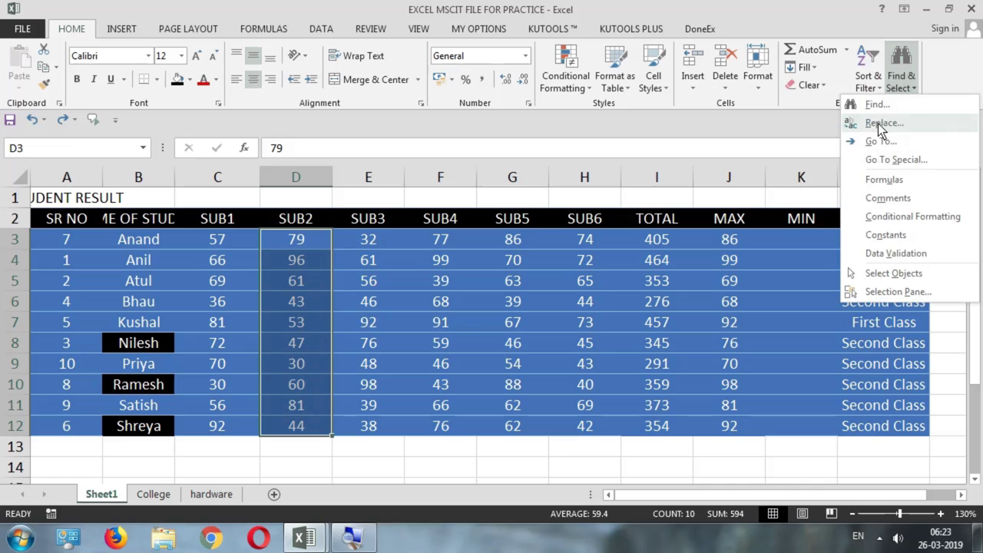
pyautogui.click(767, 125)
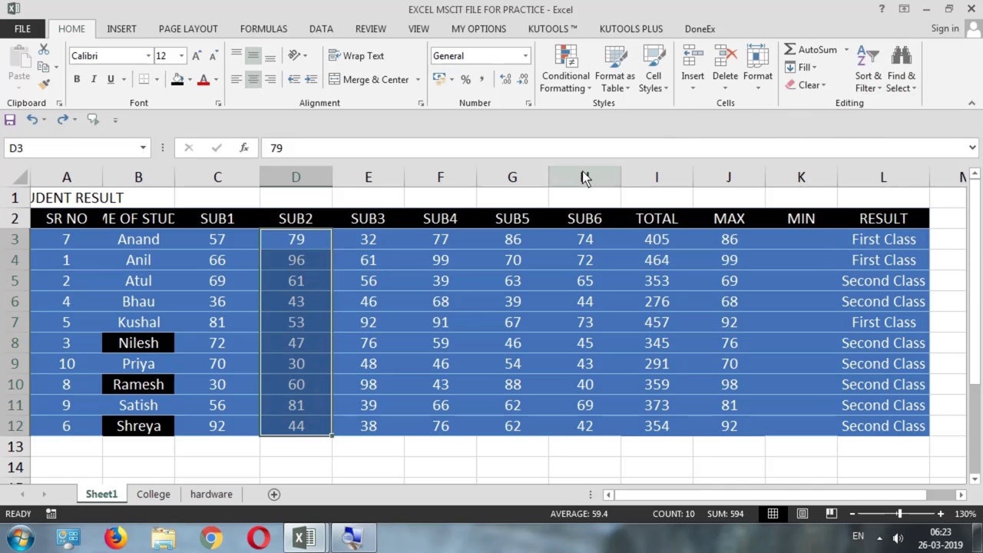
# - Inspect the delete options for column B without deleting it, then go to Insert
pyautogui.click(68, 244)
pyautogui.click(148, 221)
pyautogui.press('Left')
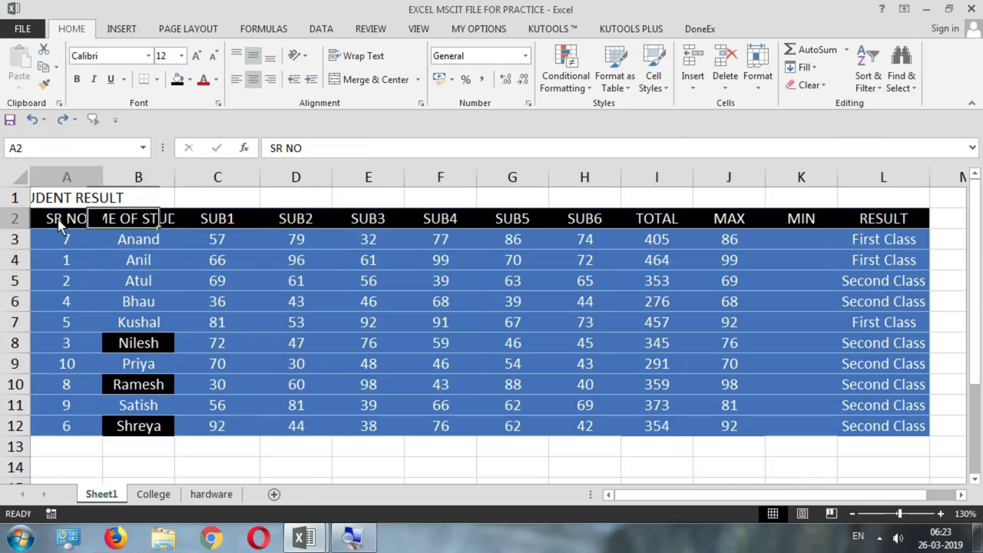
pyautogui.click(144, 176)
pyautogui.rightClick(145, 177)
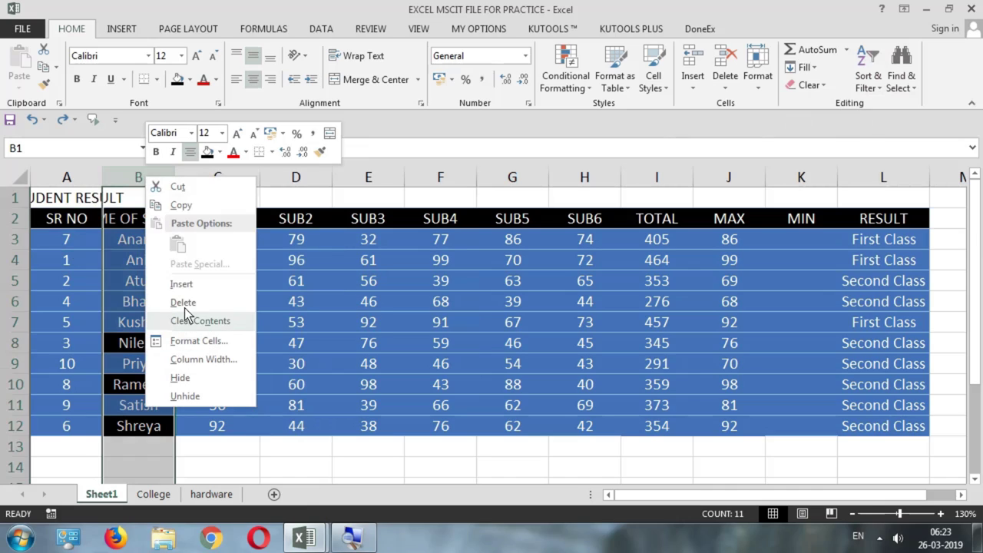
pyautogui.press('Escape')
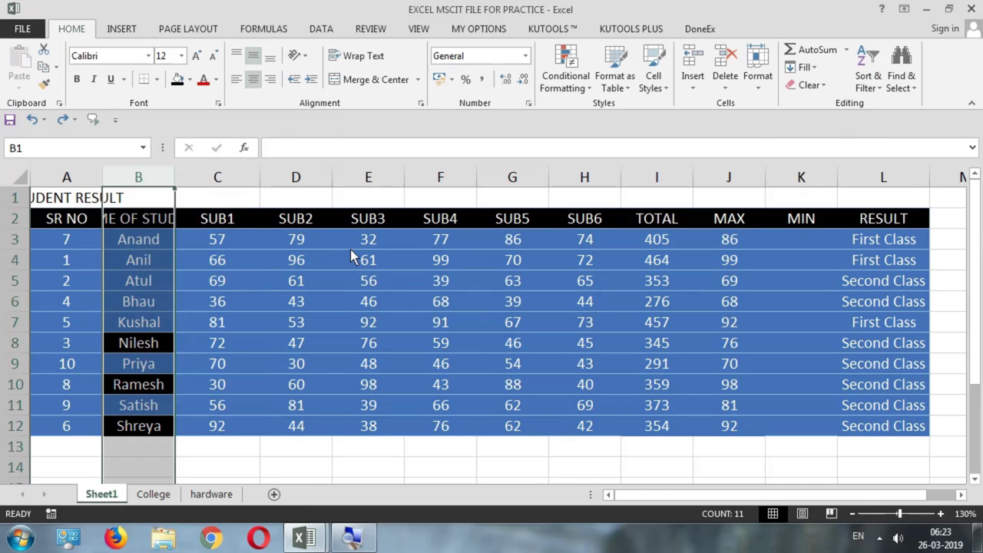
pyautogui.click(725, 86)
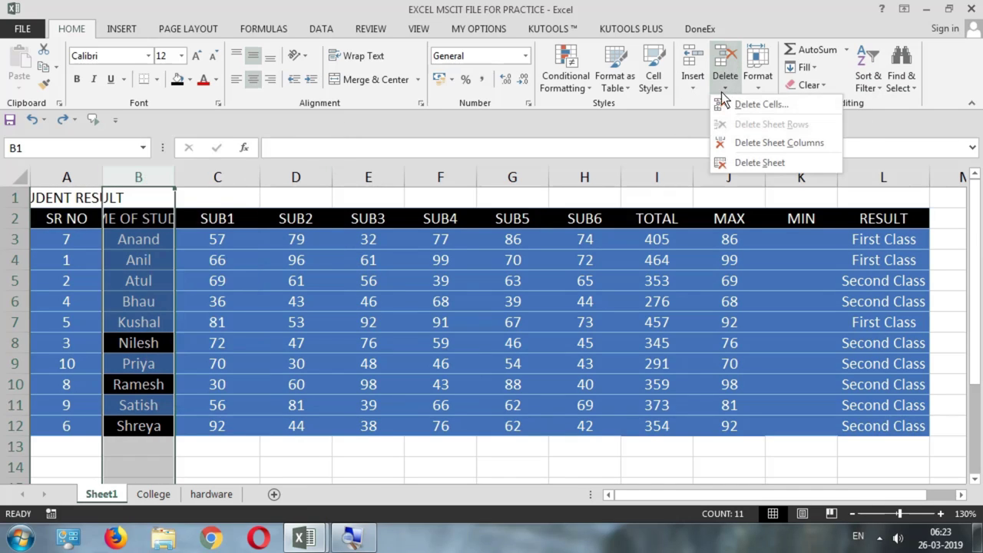
pyautogui.click(715, 94)
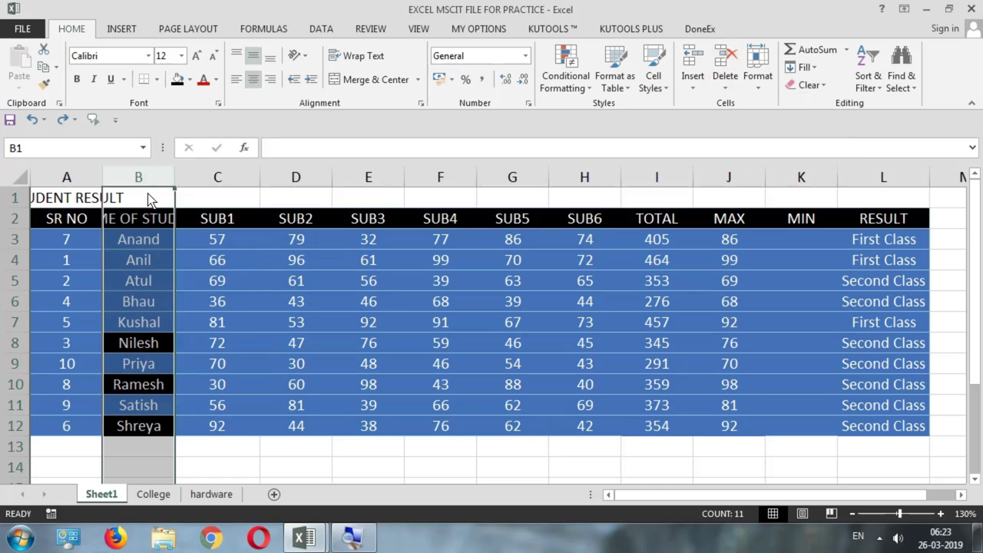
pyautogui.click(66, 201)
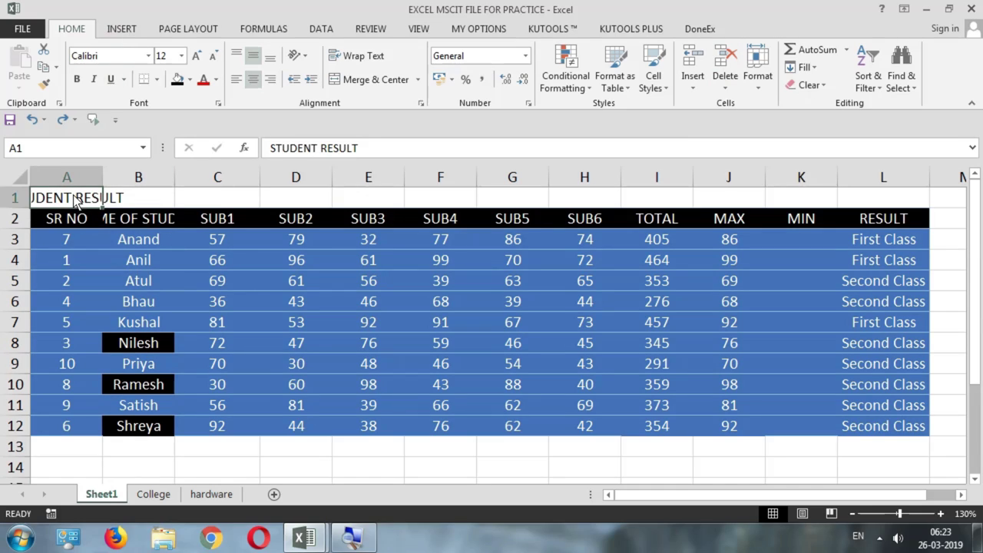
pyautogui.click(121, 30)
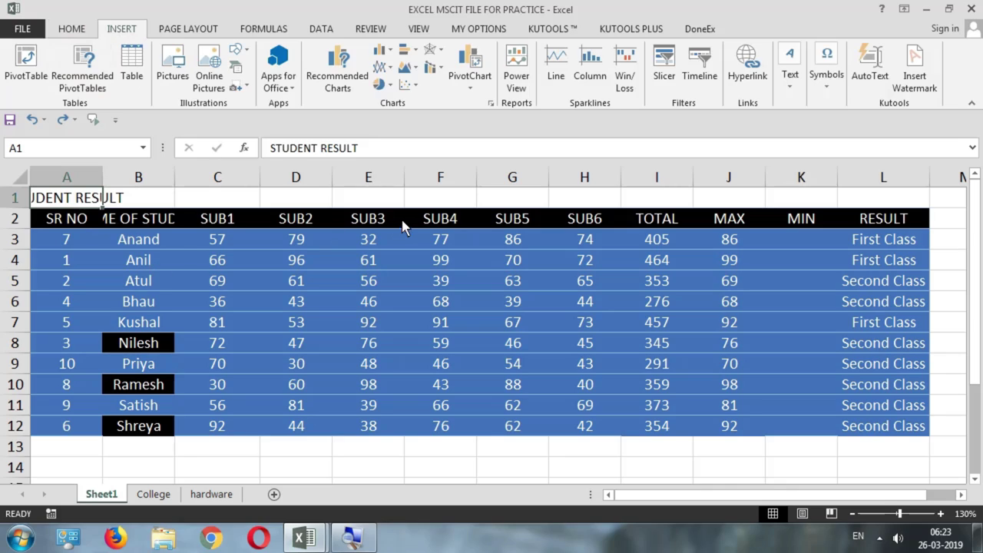
# - Select the SUB3 heading cell E2
pyautogui.click(382, 219)
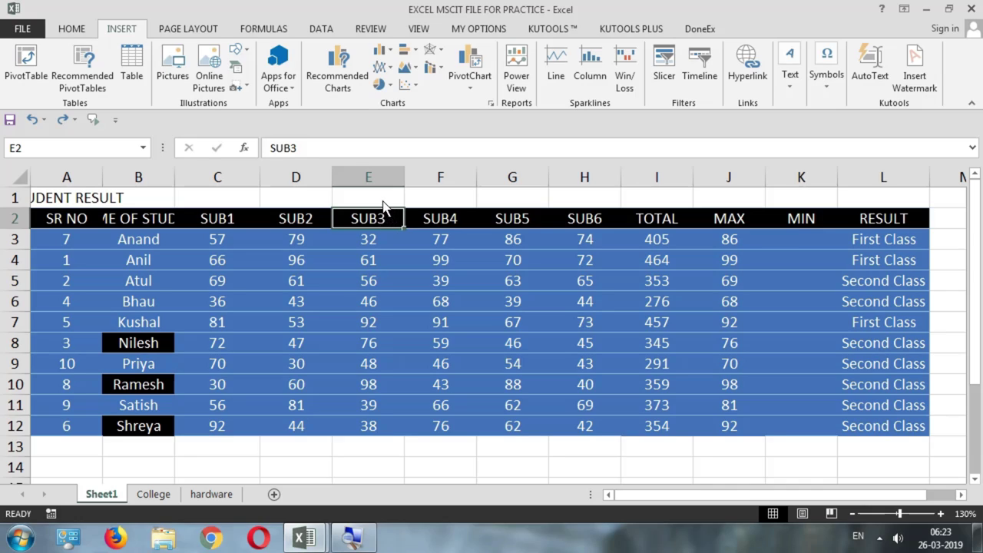
pyautogui.click(390, 201)
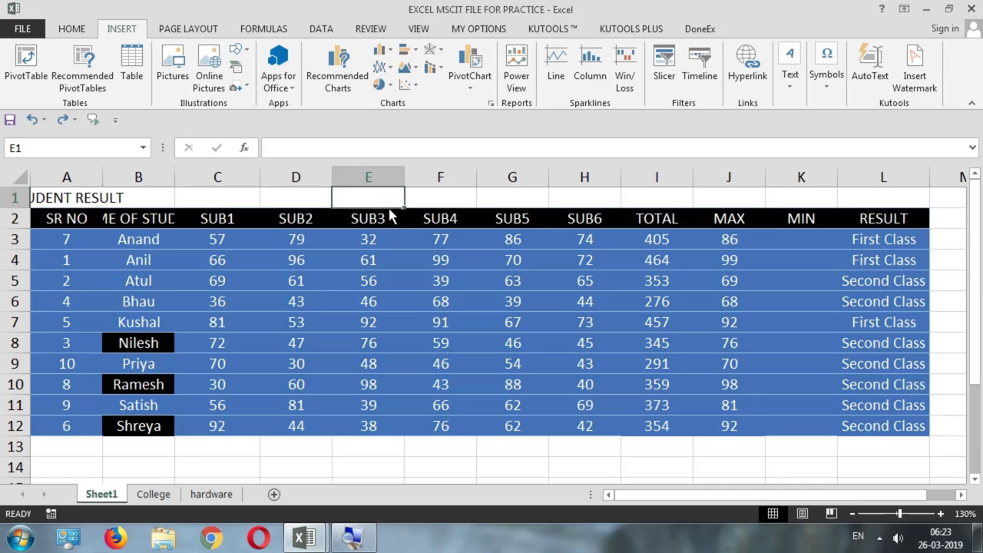
pyautogui.click(370, 218)
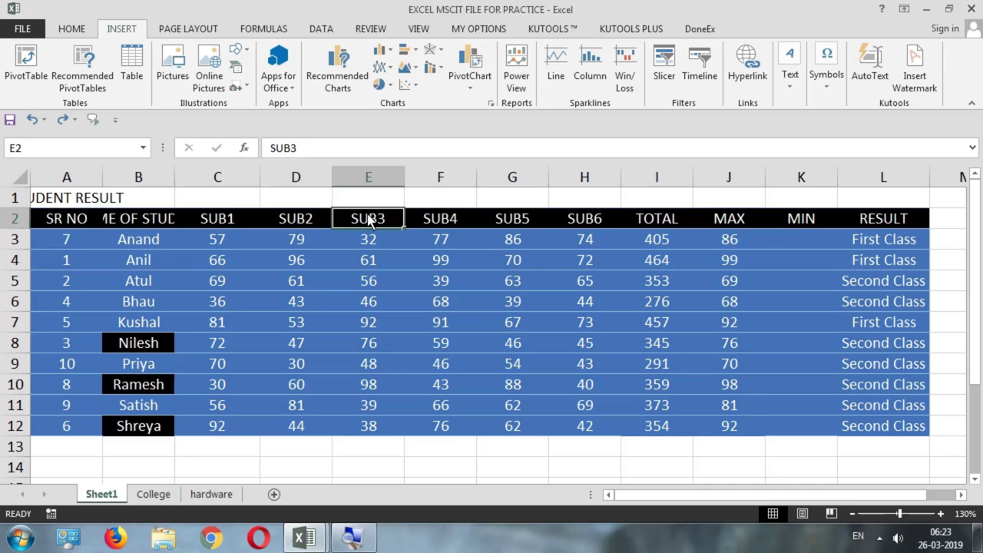
pyautogui.click(388, 252)
pyautogui.click(393, 219)
pyautogui.click(748, 63)
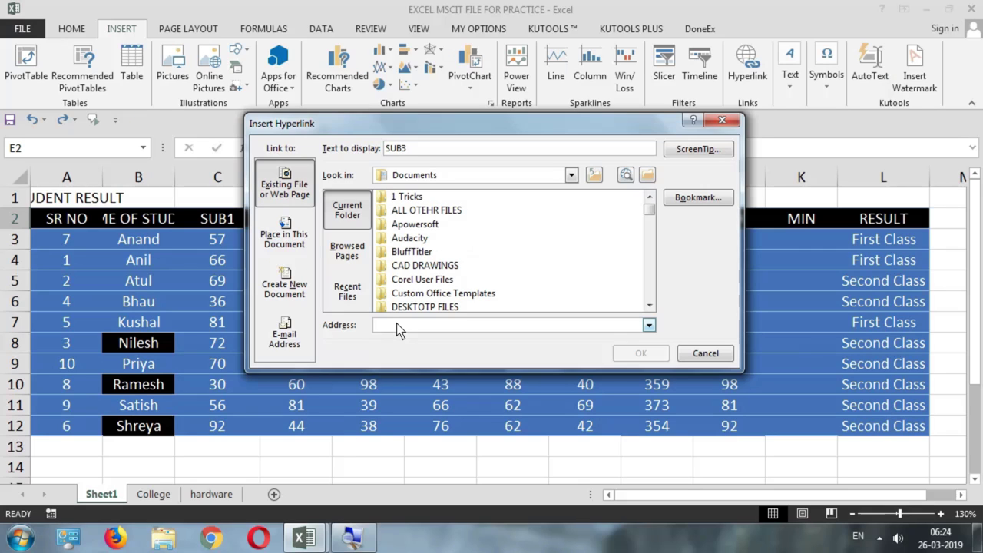
pyautogui.write('HT')
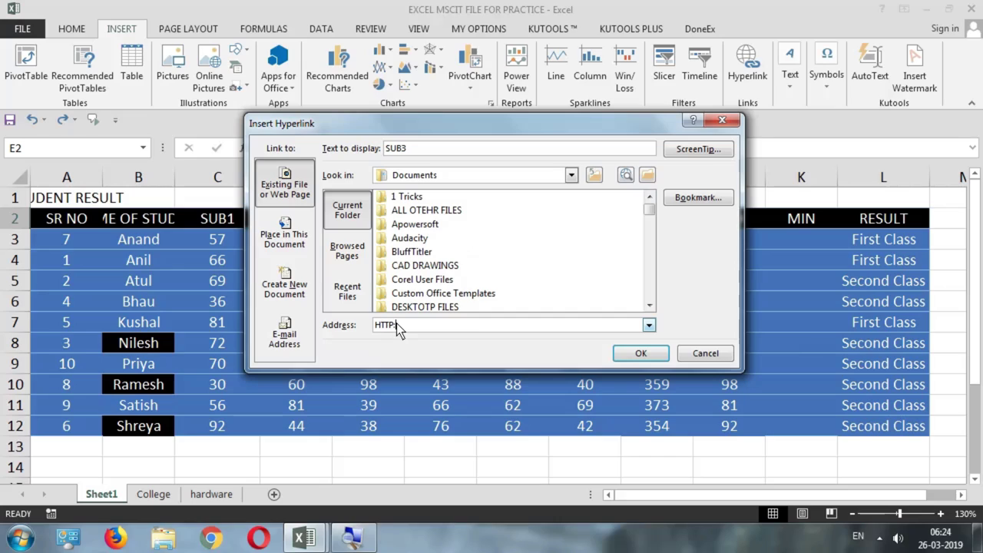
pyautogui.write('TP://WWW.GOOGLE.COM')
pyautogui.click(397, 324)
pyautogui.press('BackSpace')
pyautogui.write('S:')
pyautogui.doubleClick(465, 325)
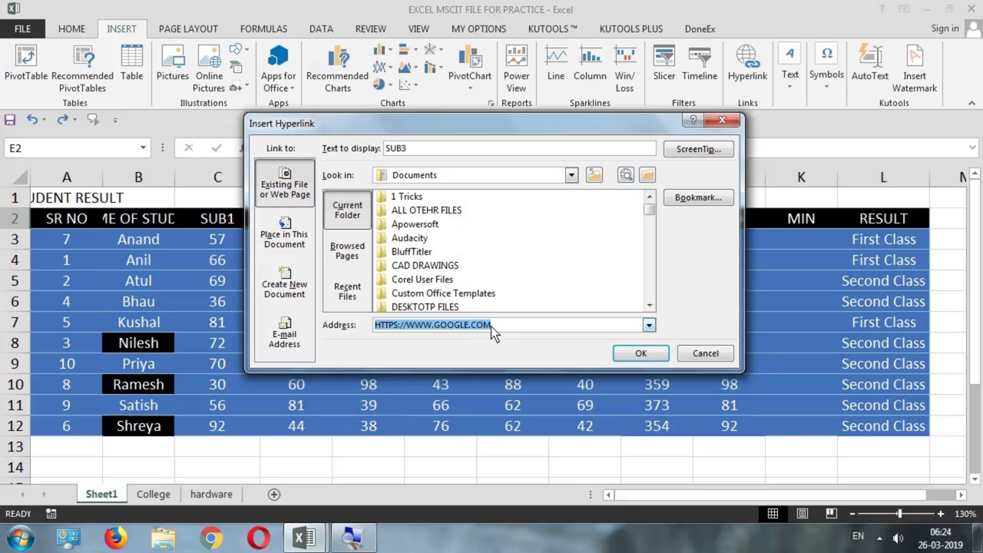
pyautogui.click(630, 356)
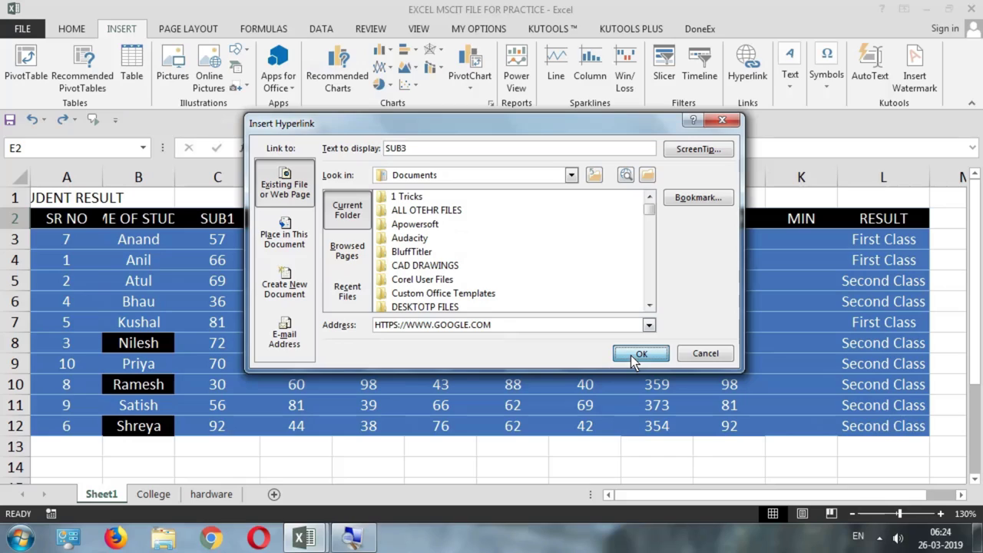
pyautogui.click(637, 354)
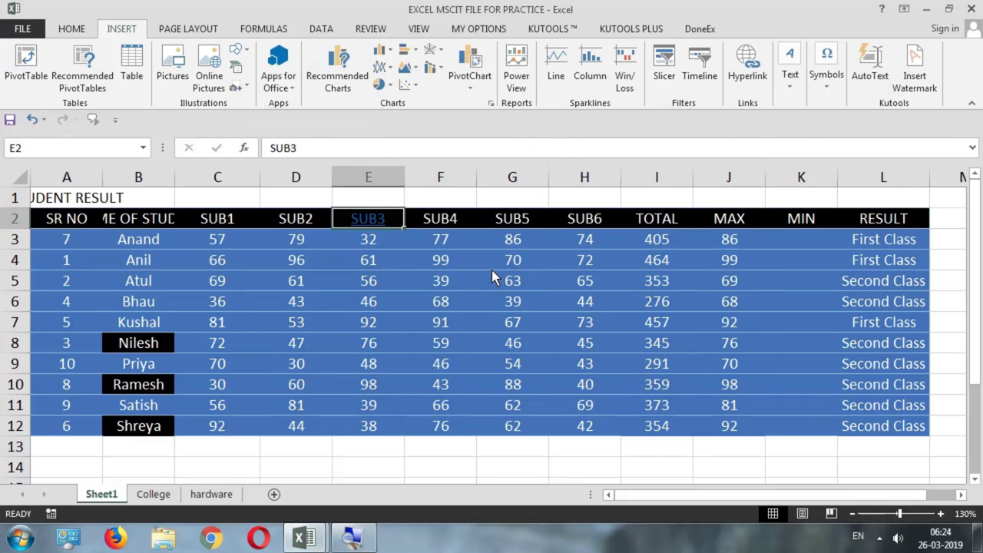
# - Remove the hyperlink from SUB3 in E2, then undo to restore its black fill and centring
pyautogui.click(406, 322)
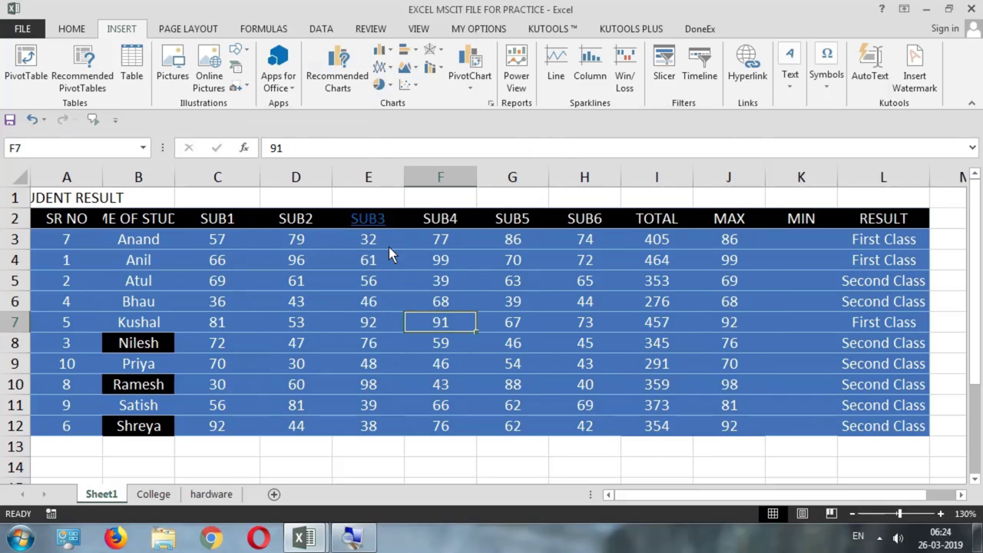
pyautogui.click(395, 220)
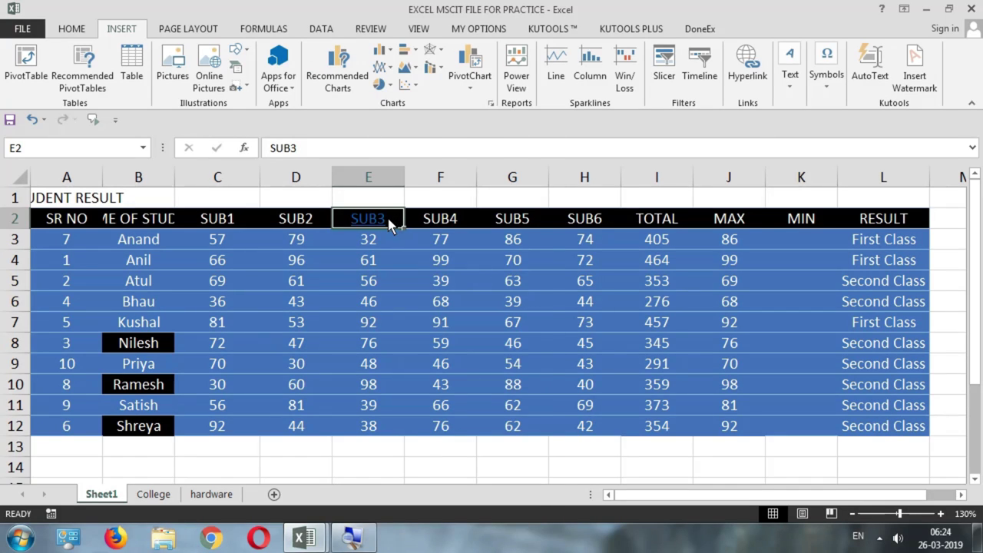
pyautogui.rightClick(390, 222)
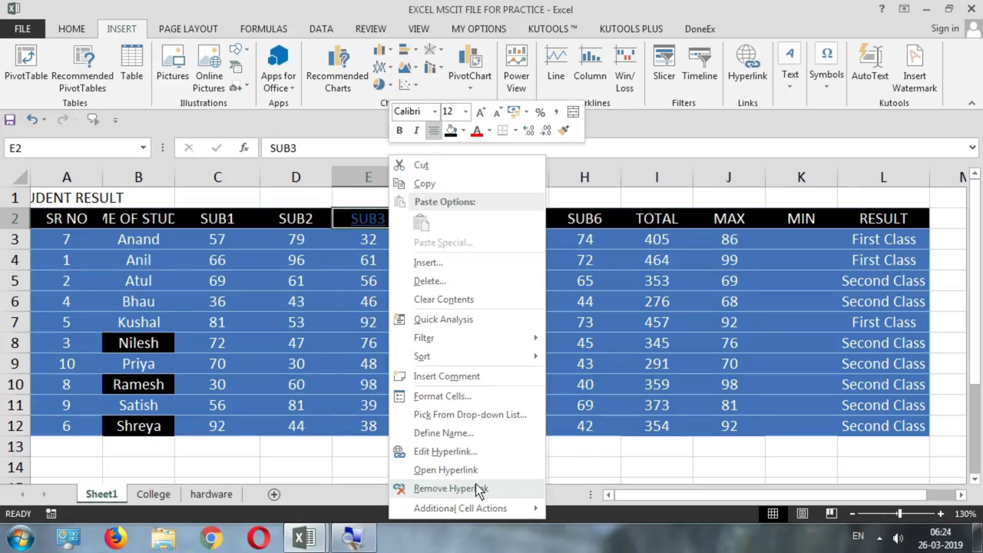
pyautogui.click(476, 498)
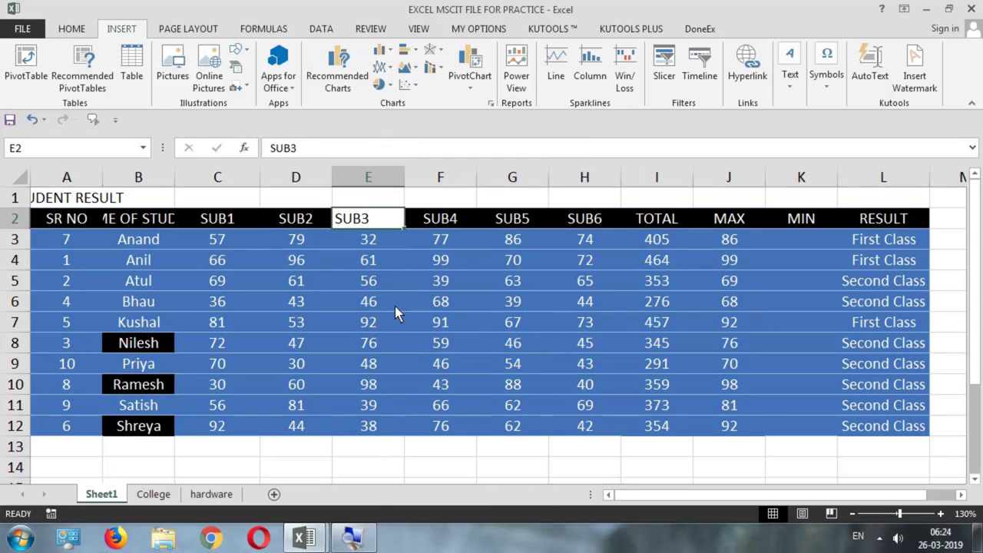
pyautogui.click(394, 278)
pyautogui.click(388, 219)
pyautogui.hotkey('ctrl', 'z')
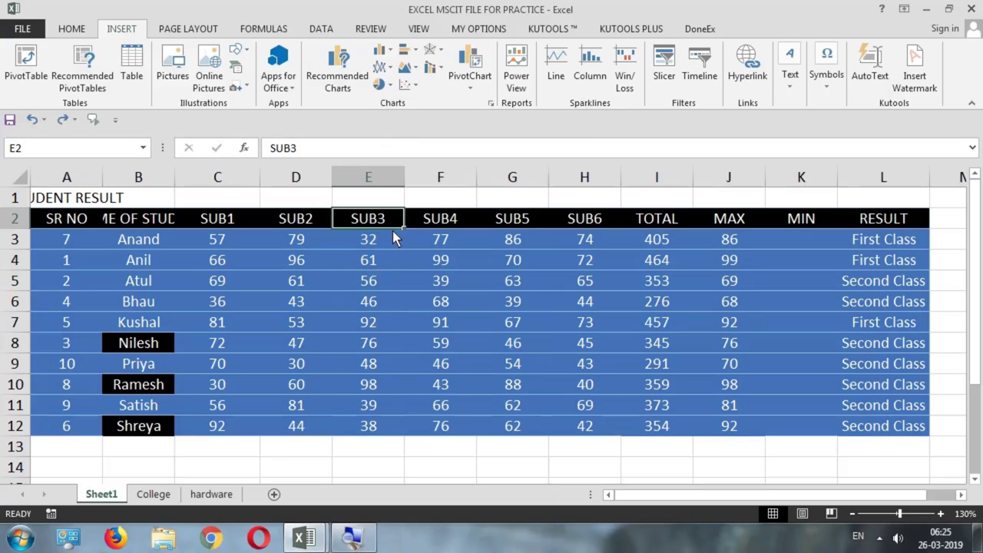
pyautogui.click(81, 201)
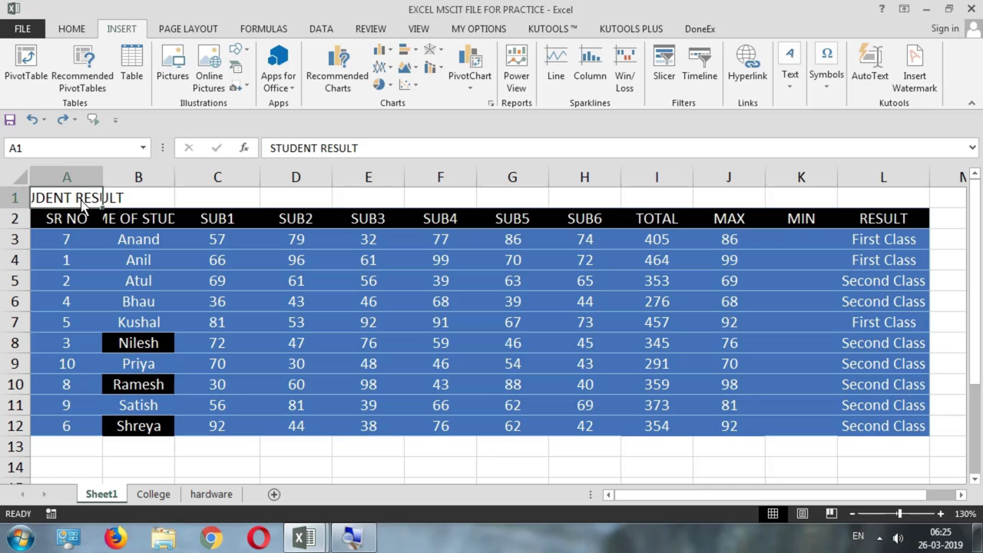
# - From title cell A1, open the Insert tab's Text dropdown
pyautogui.click(70, 247)
pyautogui.click(72, 202)
pyautogui.click(791, 84)
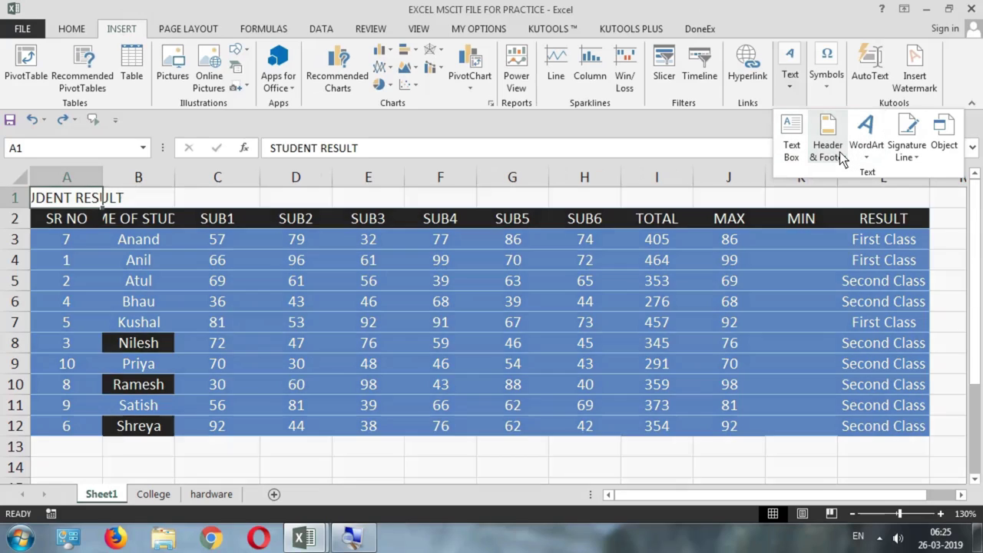
# - Add PAYMENT DETAILS as the centre section of the page header
pyautogui.click(820, 156)
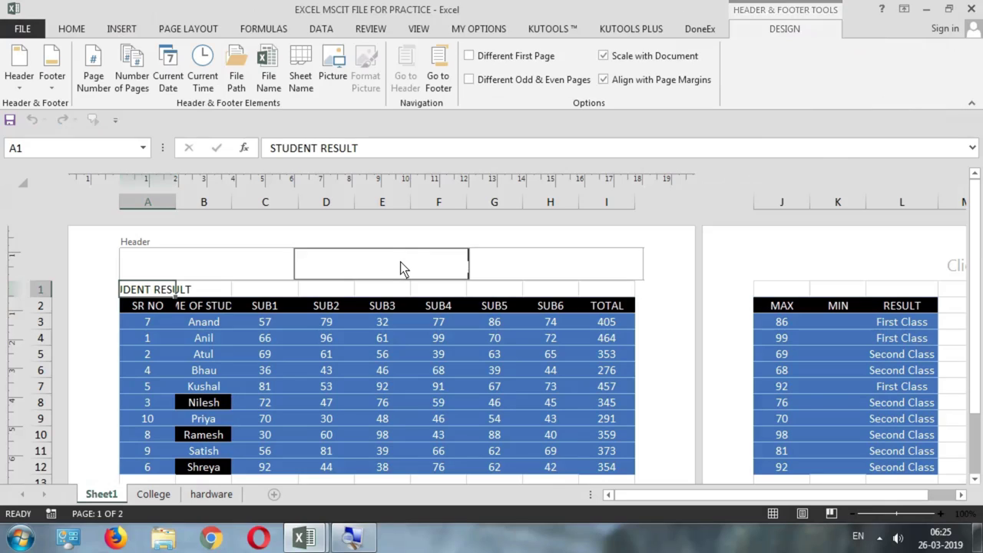
pyautogui.write('PAYMENT DETAILS')
pyautogui.click(216, 262)
pyautogui.click(415, 266)
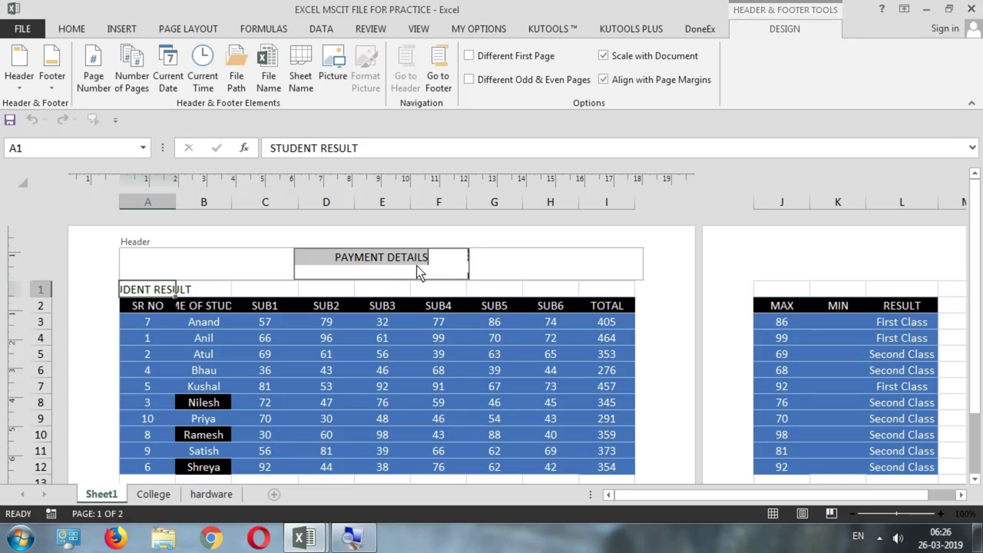
pyautogui.click(524, 266)
pyautogui.click(385, 255)
pyautogui.click(147, 296)
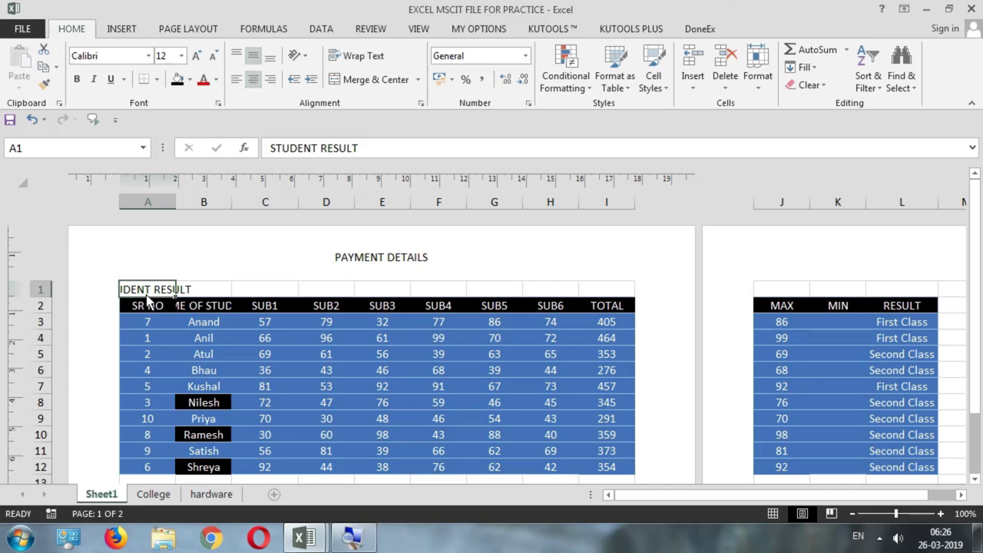
pyautogui.click(341, 264)
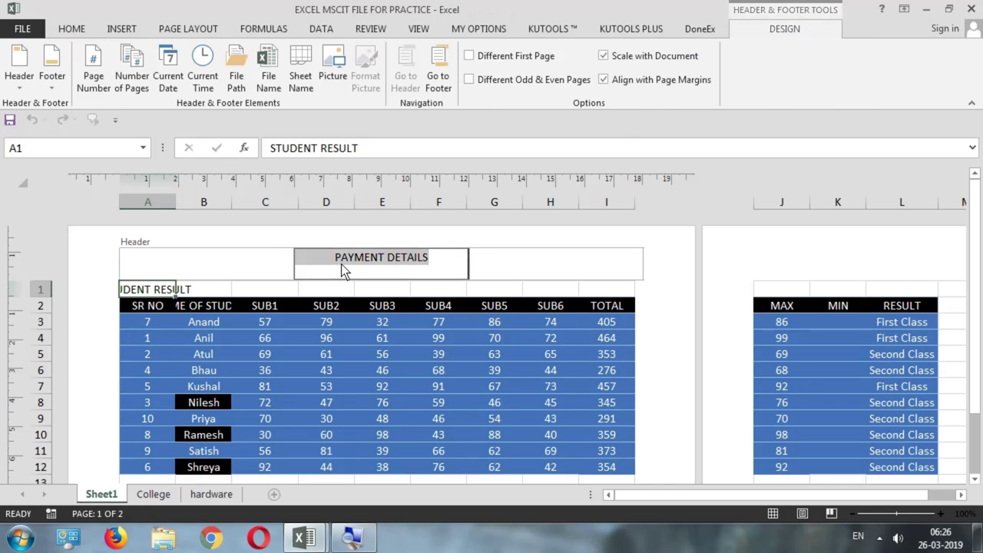
pyautogui.click(49, 83)
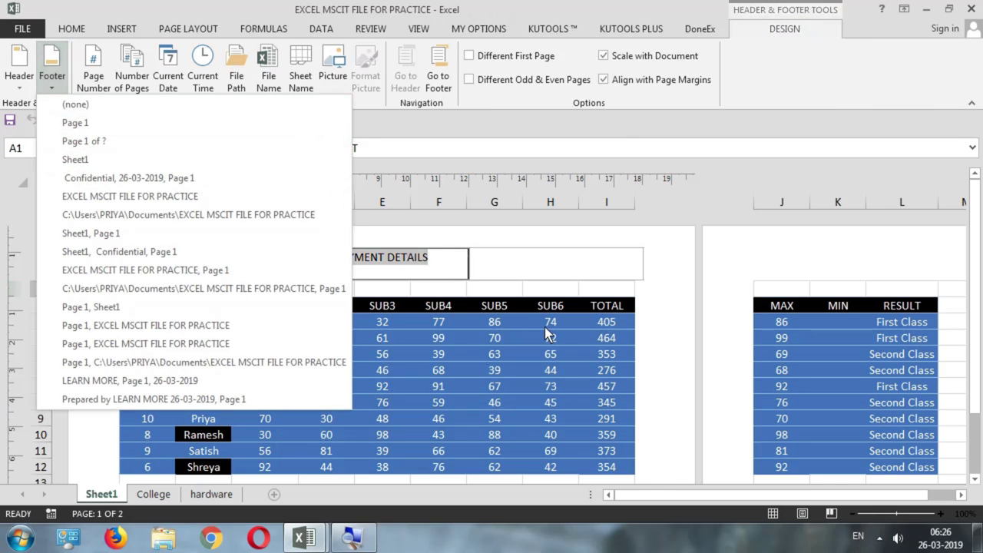
# - Close the footer presets, recheck the PAYMENT DETAILS header, and return to the sheet cells
pyautogui.click(450, 269)
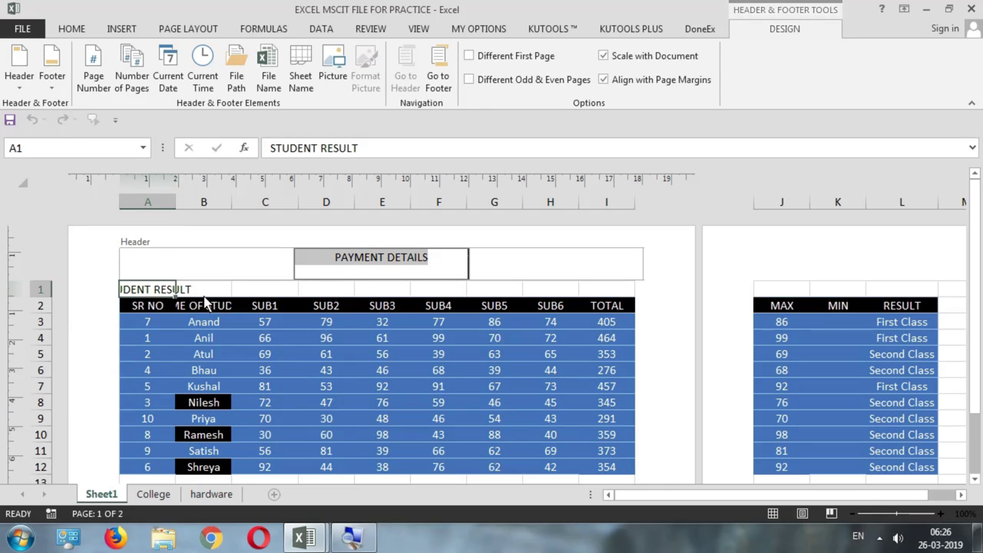
pyautogui.click(342, 262)
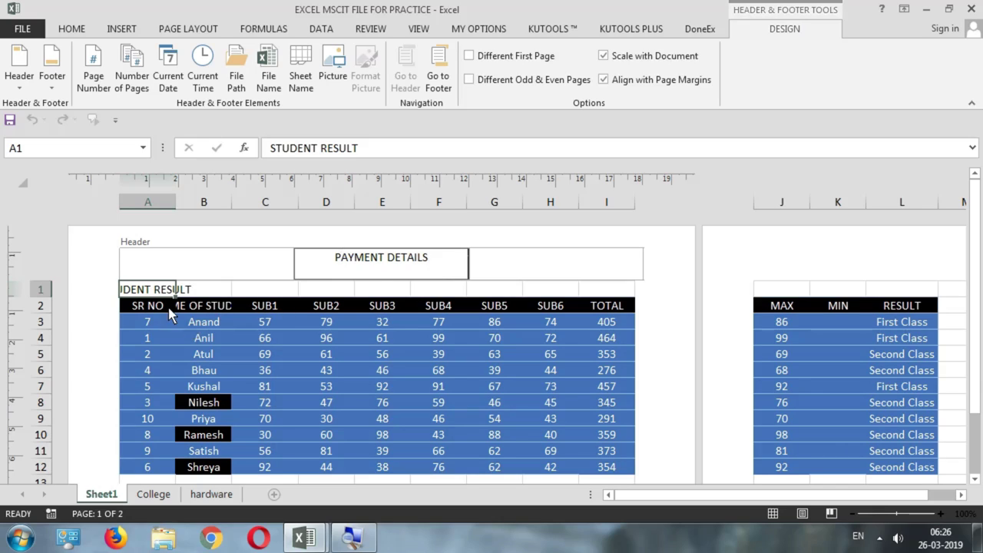
pyautogui.click(152, 296)
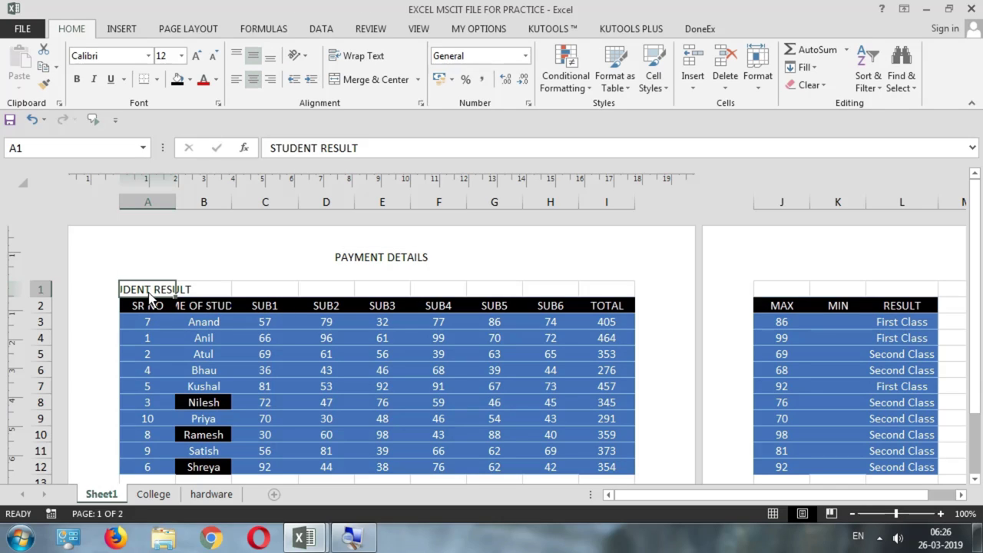
pyautogui.click(388, 267)
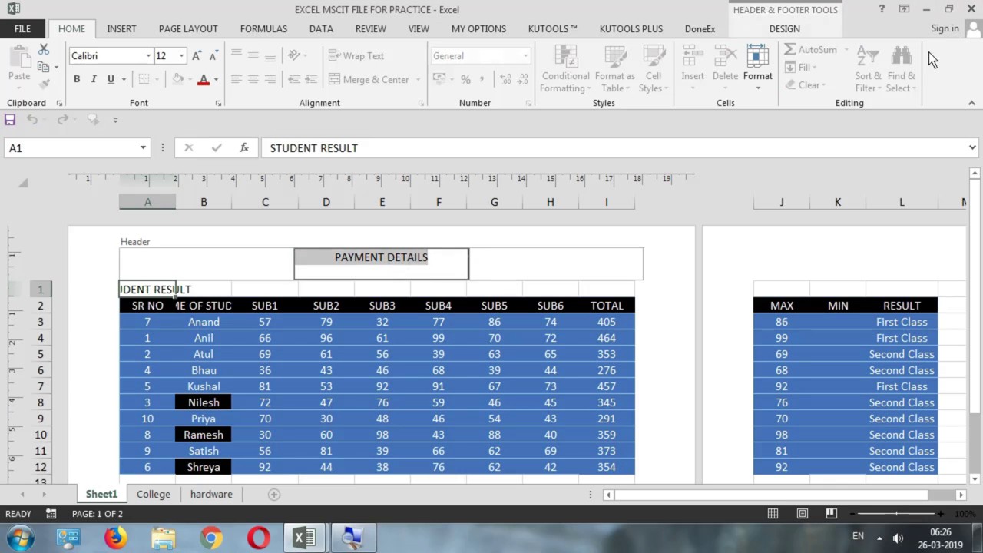
pyautogui.click(219, 309)
pyautogui.click(146, 294)
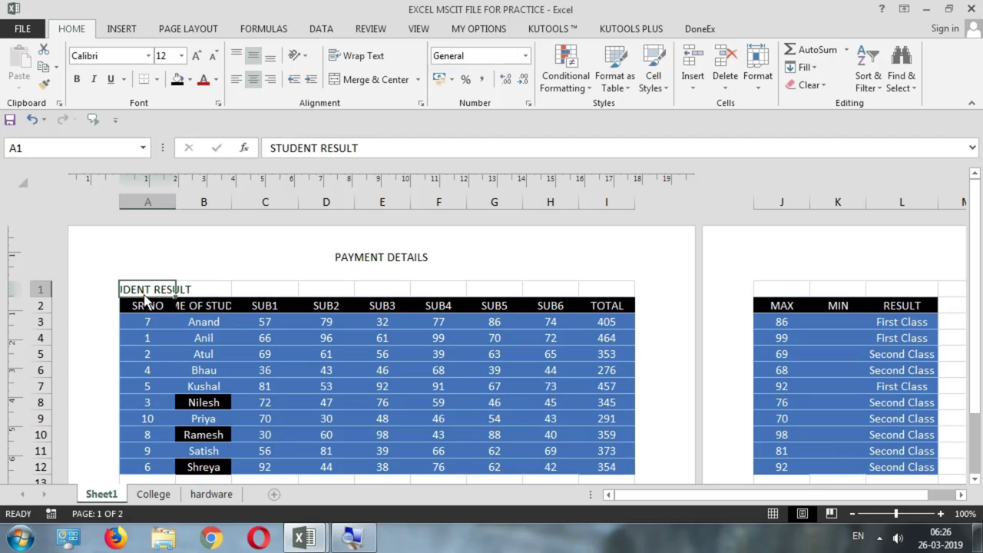
pyautogui.click(181, 307)
pyautogui.click(150, 291)
# - Open the Insert tab's Text options and dismiss them without choosing one
pyautogui.click(119, 28)
pyautogui.click(792, 84)
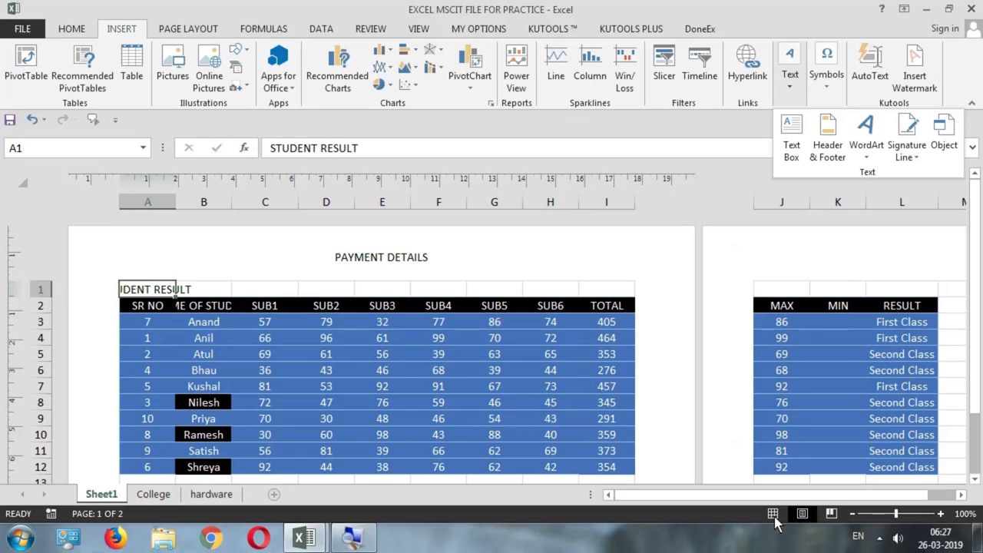
pyautogui.click(774, 513)
# - Return to normal view and select the names and SUB1–SUB3 marks in B2:E12
pyautogui.click(772, 514)
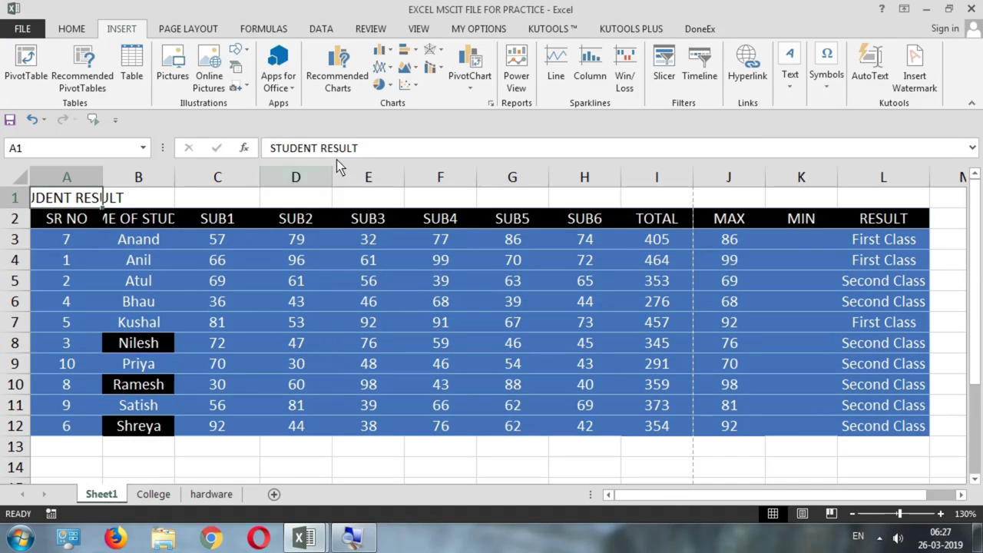
pyautogui.moveTo(47, 229); pyautogui.dragTo(373, 427)
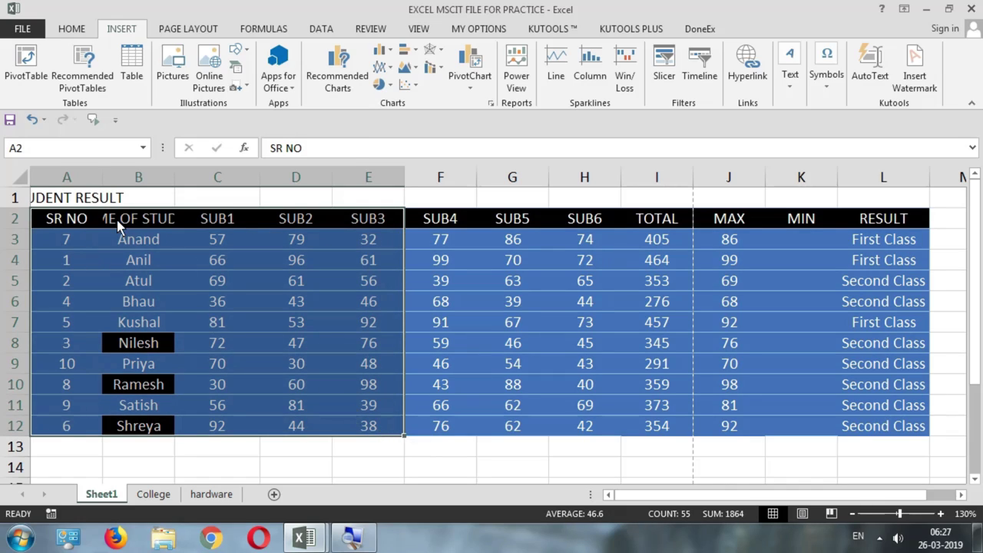
pyautogui.moveTo(119, 223); pyautogui.dragTo(376, 425)
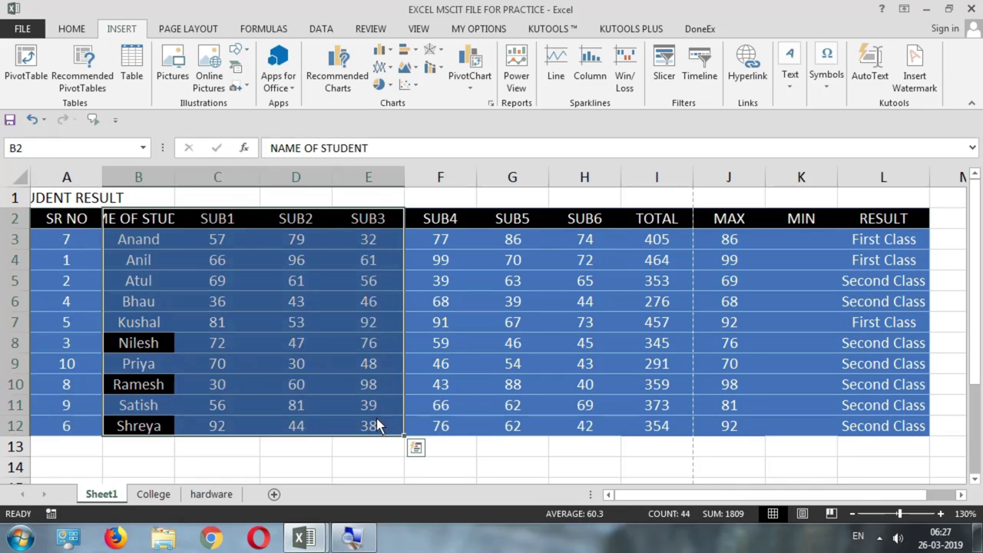
# - Insert a 2-D pie chart of the SUB1 marks and drag it beside the table over columns F–L
pyautogui.click(380, 86)
pyautogui.press('Escape')
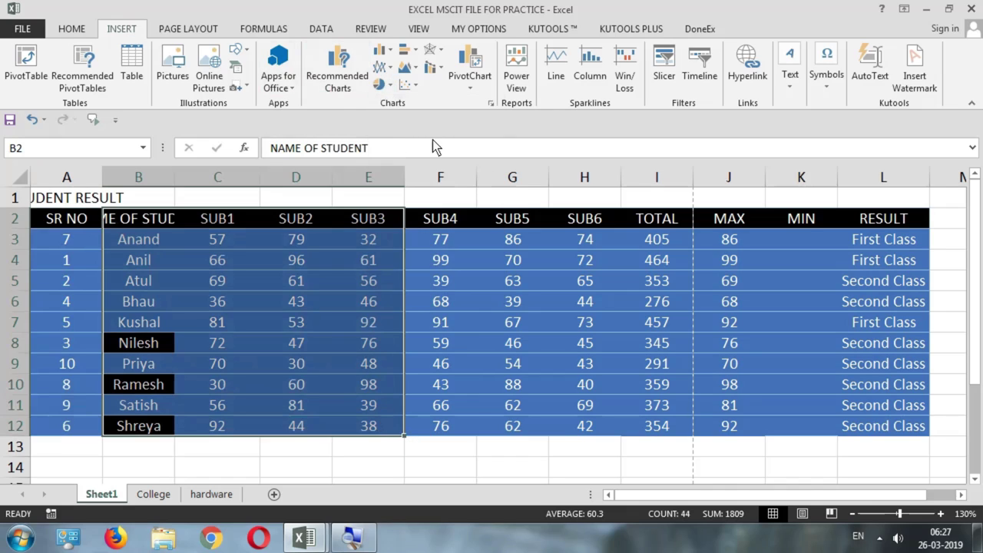
pyautogui.moveTo(426, 230); pyautogui.dragTo(597, 228)
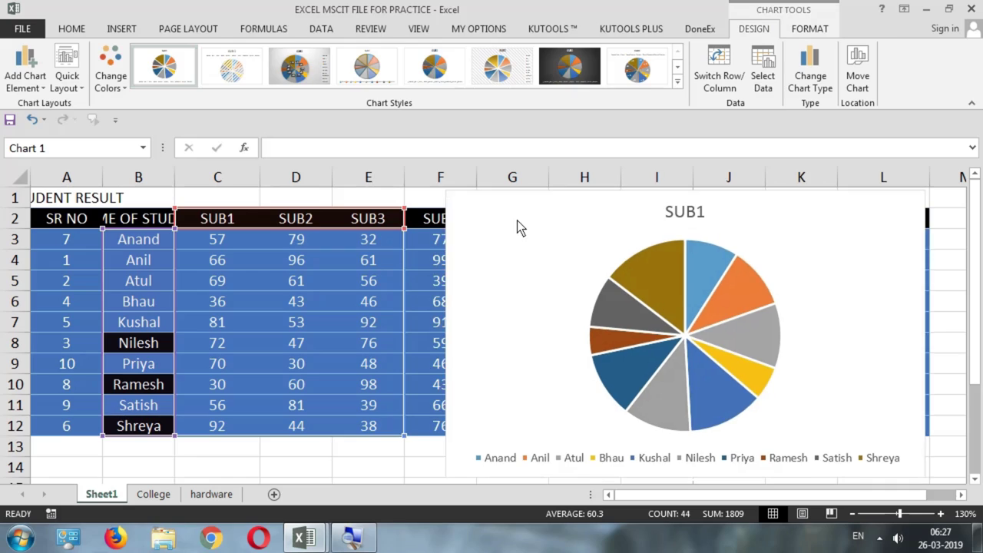
pyautogui.click(374, 247)
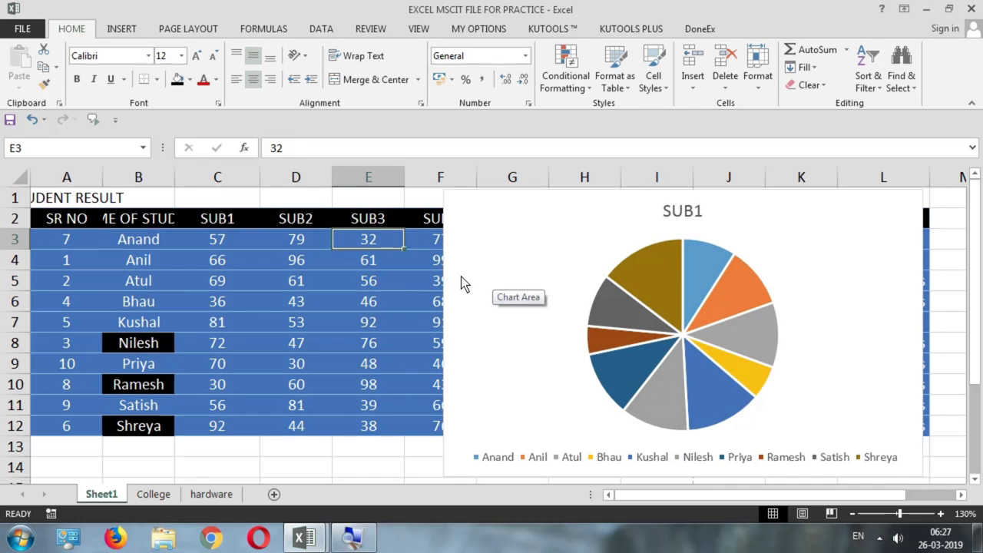
pyautogui.click(488, 275)
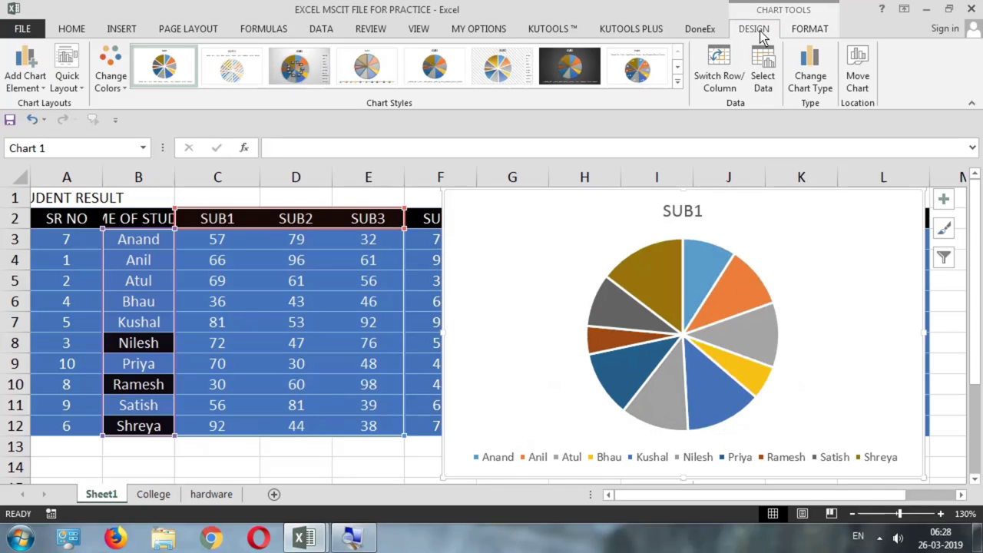
# - Change the chart type to Column > Clustered Column
pyautogui.click(821, 87)
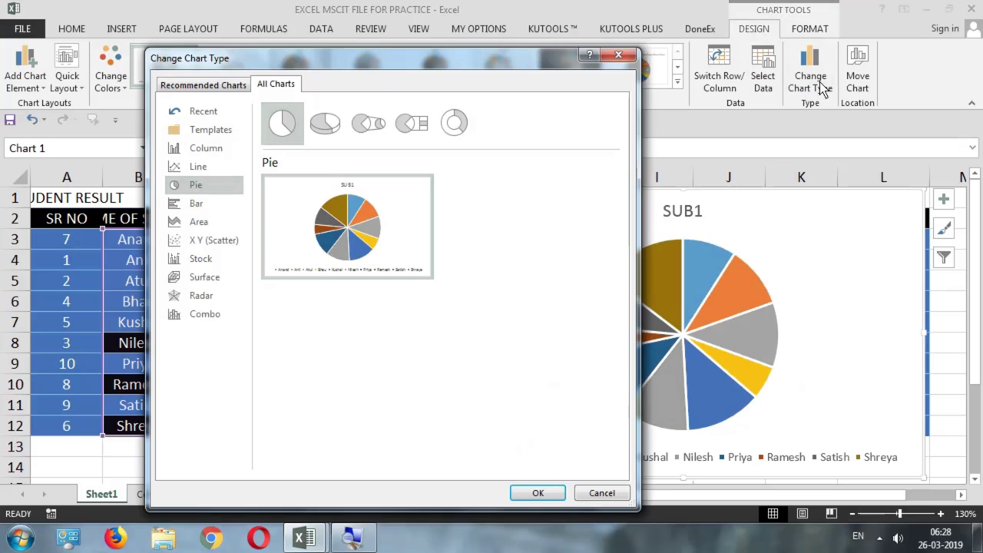
pyautogui.click(209, 150)
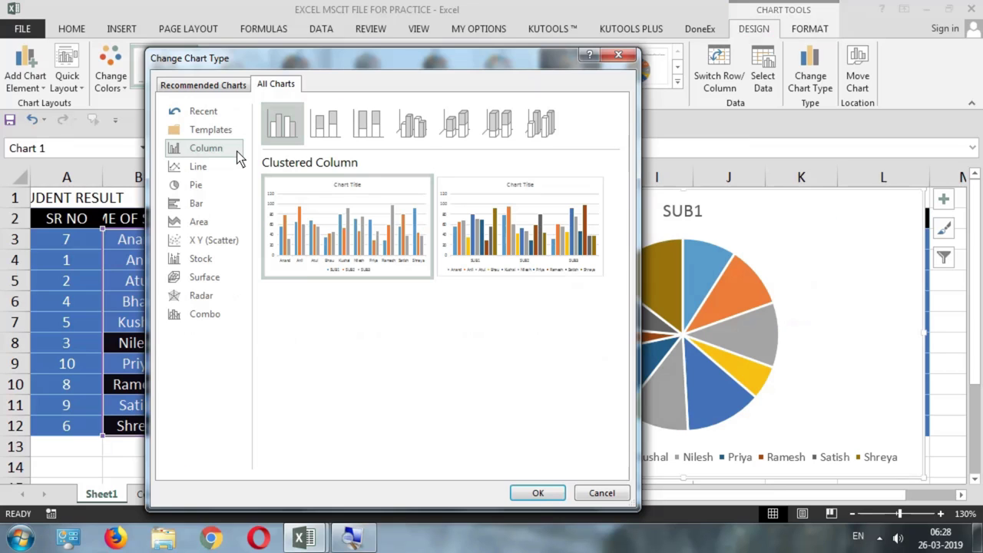
pyautogui.moveTo(333, 209)
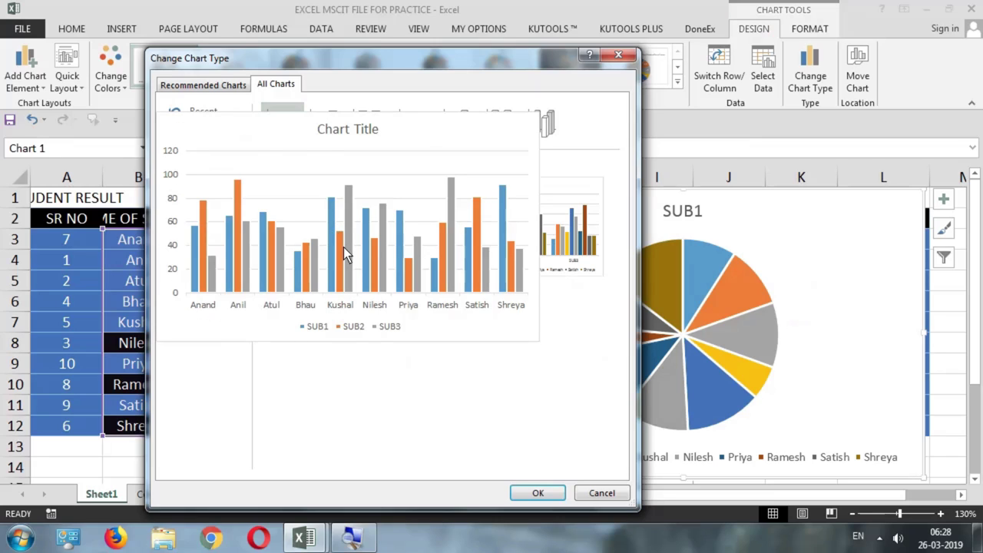
pyautogui.moveTo(365, 247)
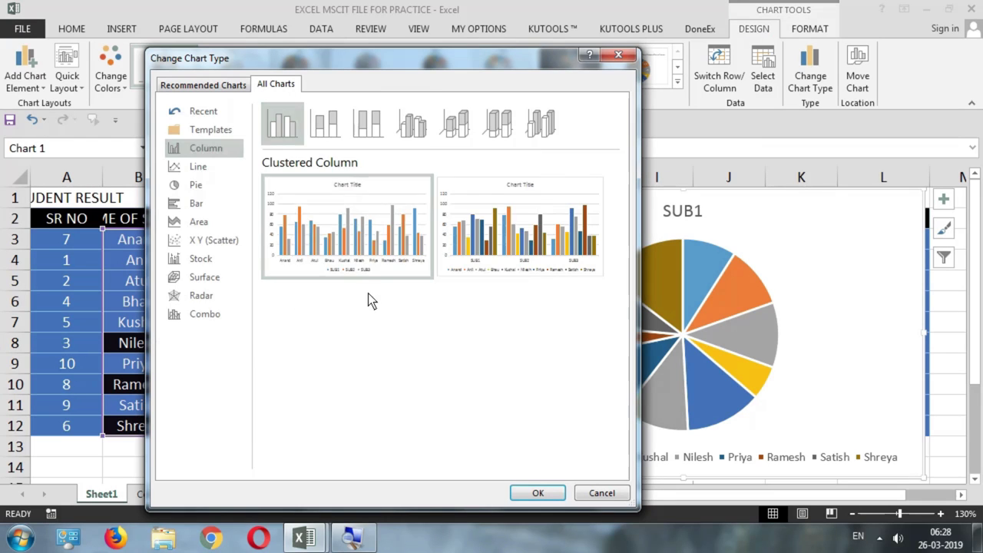
pyautogui.click(536, 495)
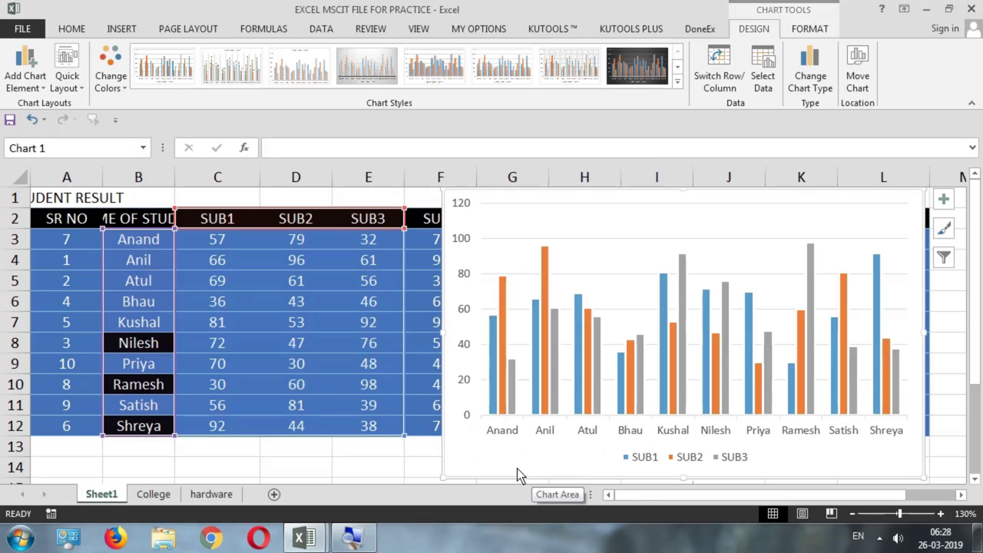
# - Browse the Pie and Bar chart subtypes, then close Change Chart Type without changes
pyautogui.click(816, 78)
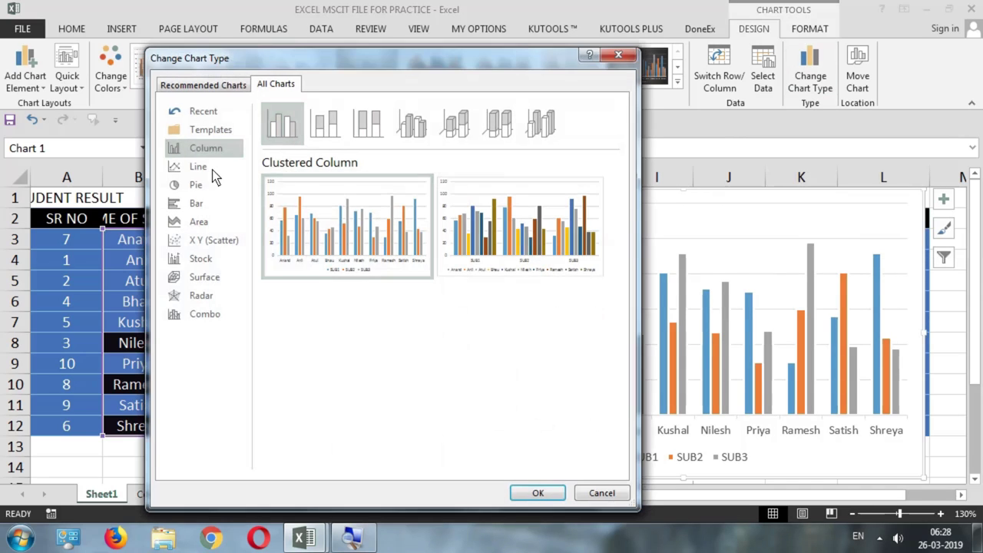
pyautogui.click(197, 188)
pyautogui.click(200, 204)
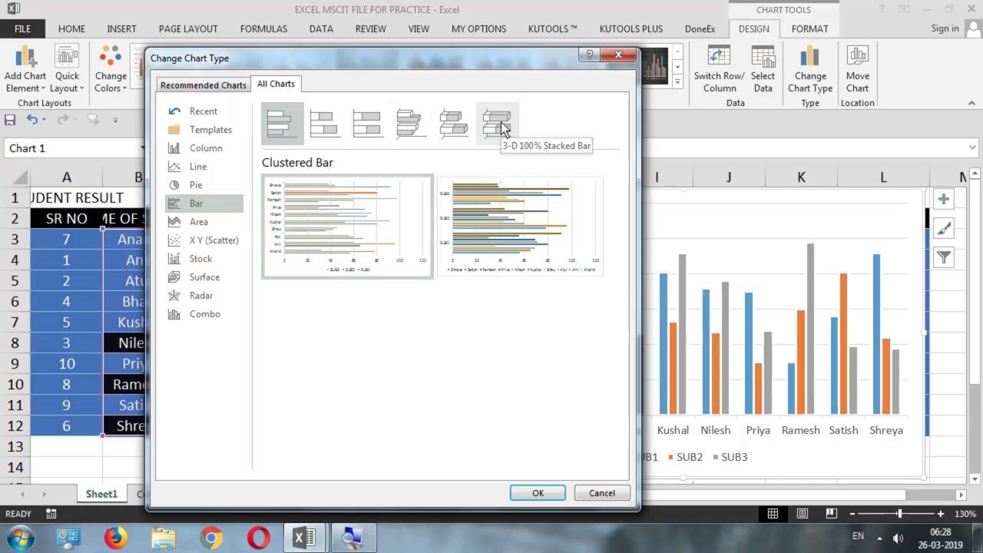
pyautogui.click(411, 122)
pyautogui.click(284, 121)
pyautogui.click(325, 124)
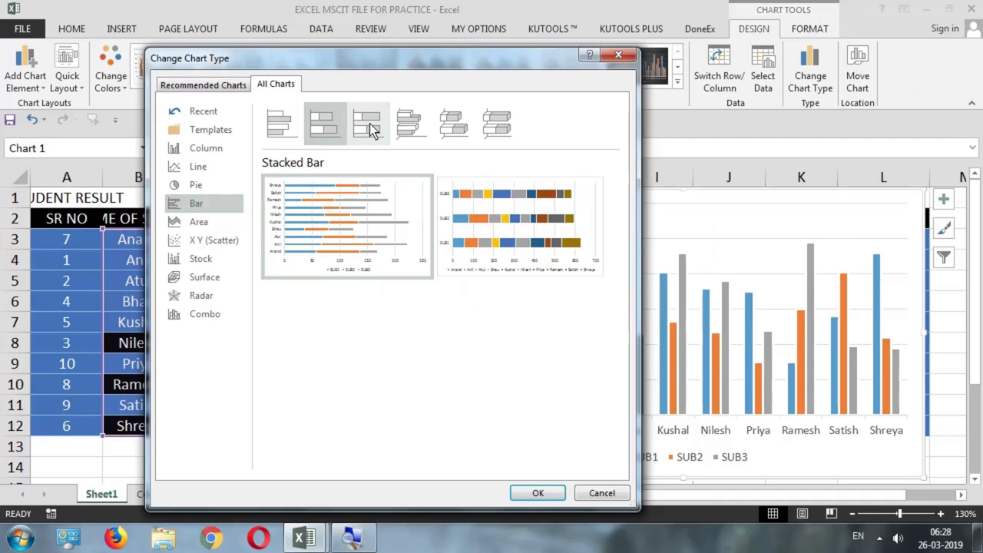
pyautogui.click(200, 147)
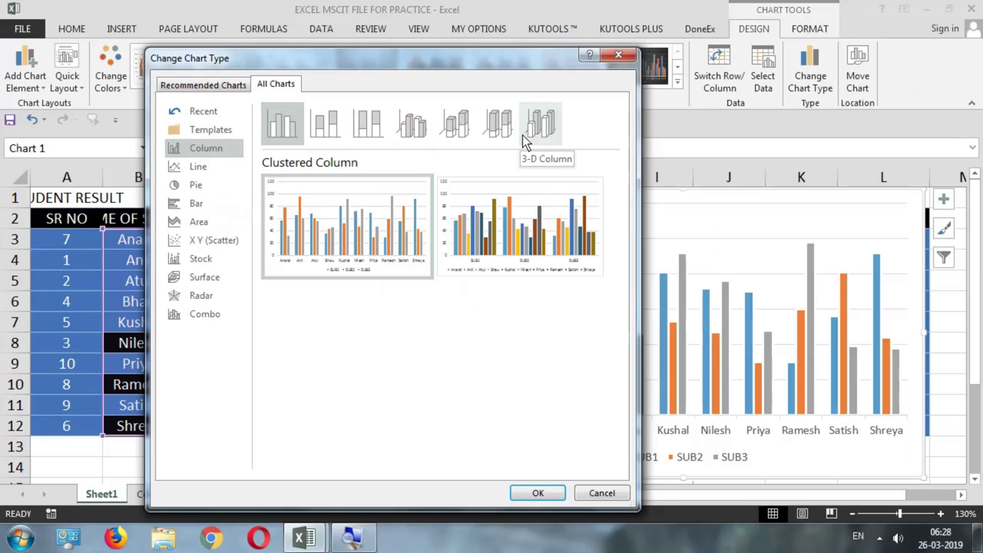
pyautogui.click(618, 57)
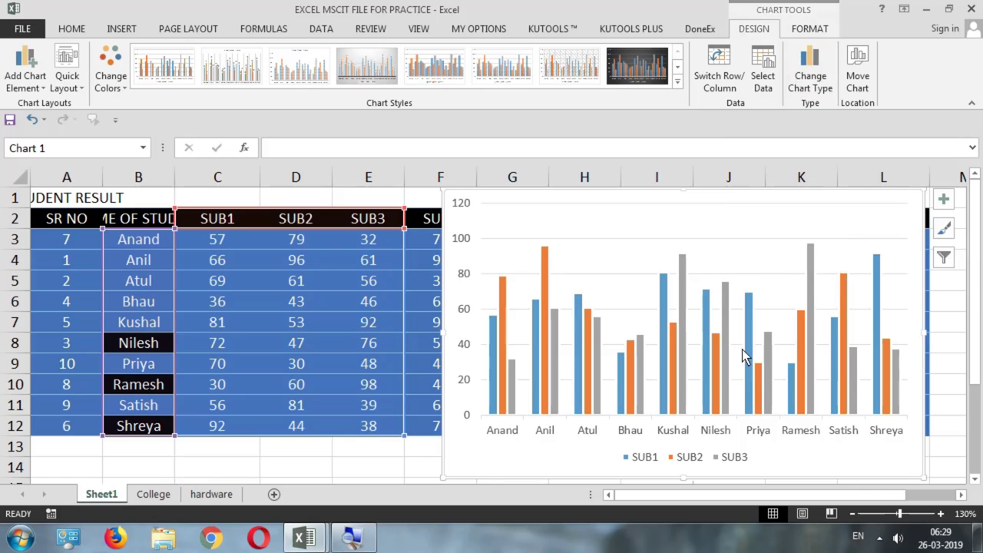
# - Move the column chart to a new sheet Chart1, then return to Sheet1 and select D9
pyautogui.click(310, 304)
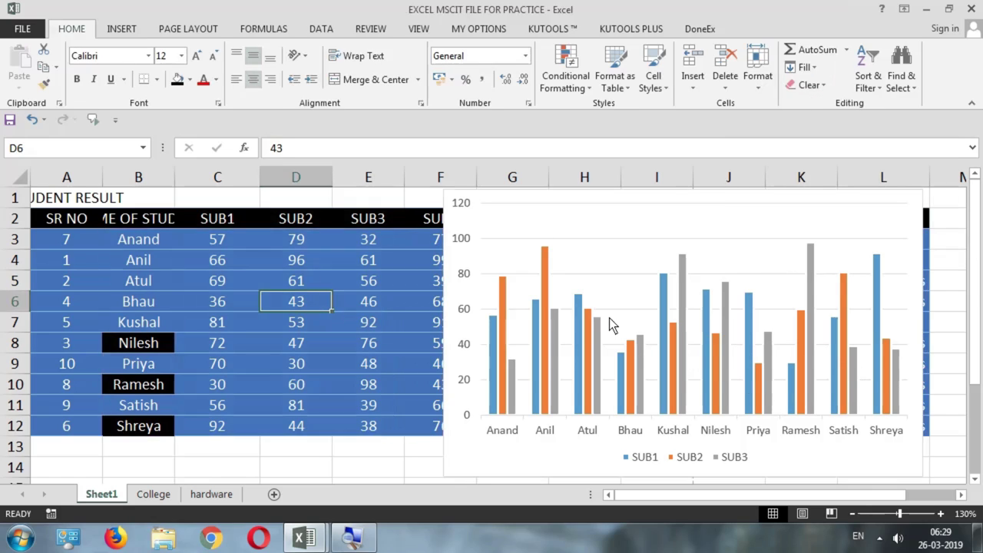
pyautogui.click(730, 213)
pyautogui.click(858, 77)
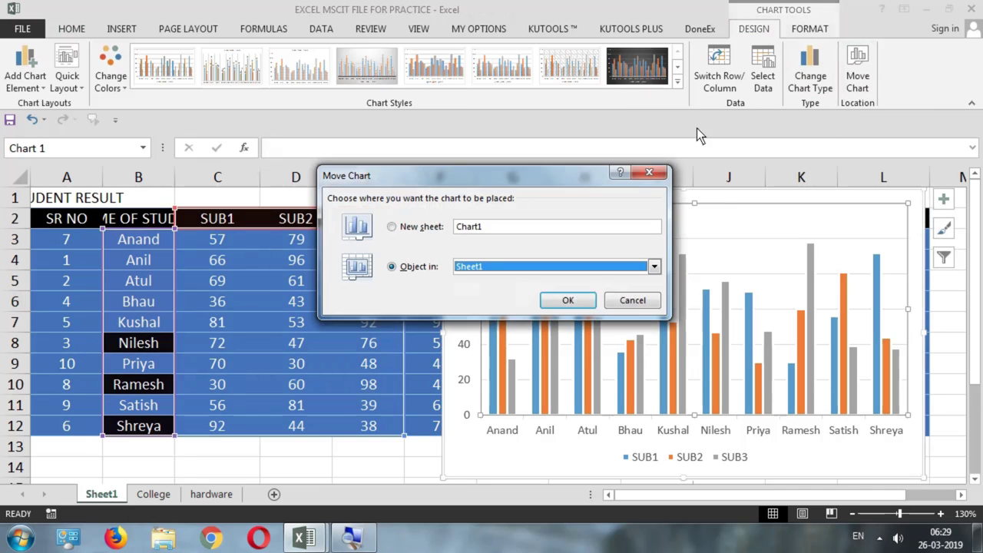
pyautogui.click(421, 228)
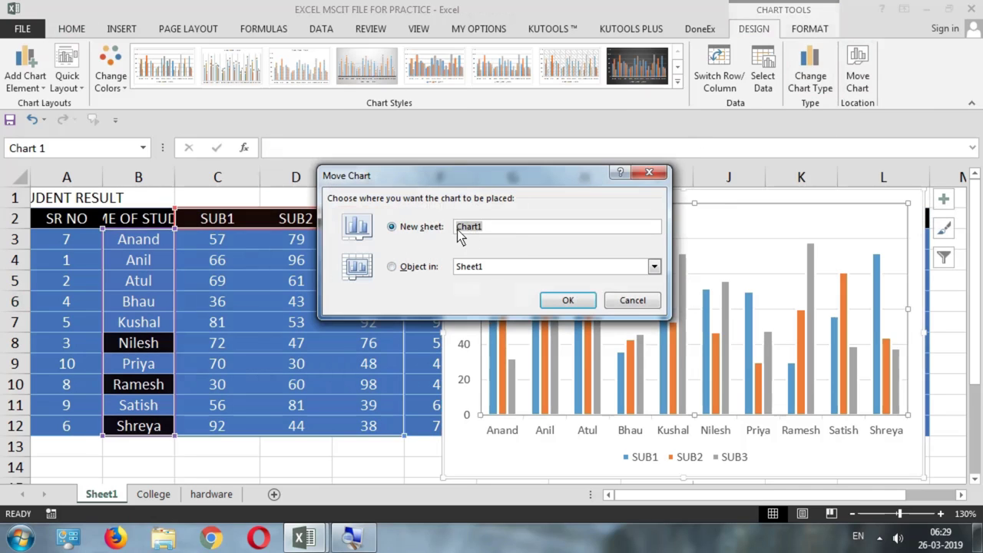
pyautogui.click(556, 306)
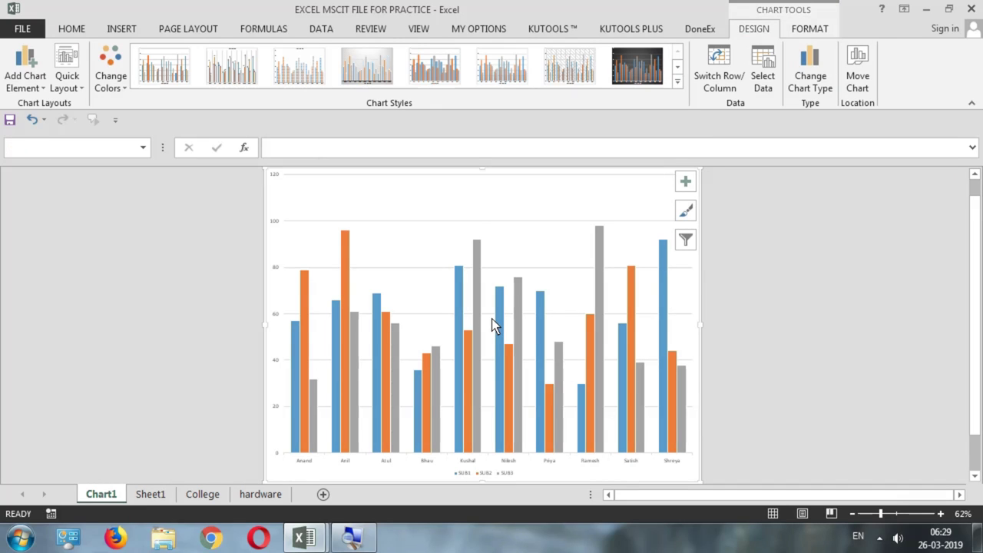
pyautogui.click(150, 492)
pyautogui.click(285, 365)
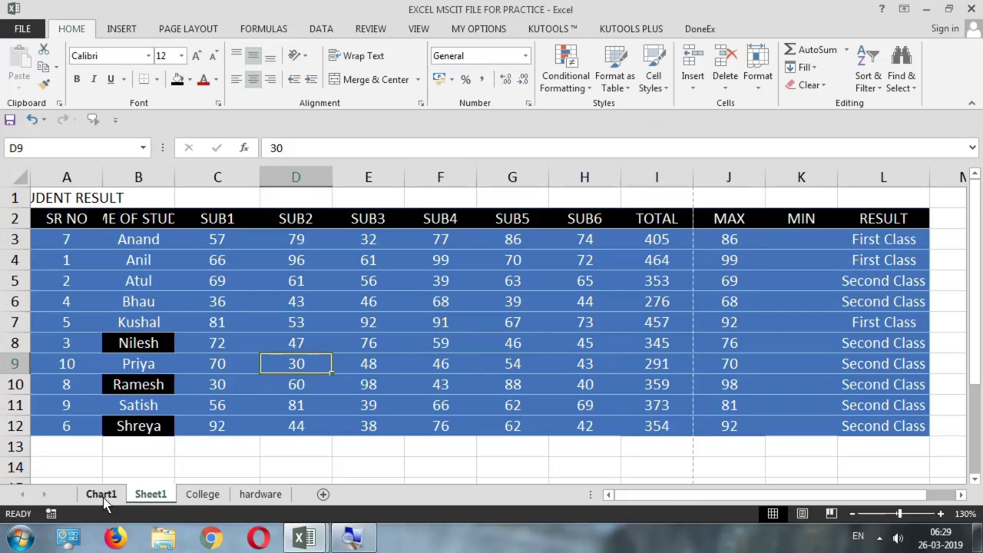
# - On Chart1, browse the Line, Pie and Bar chart types, then cancel without changing
pyautogui.click(106, 497)
pyautogui.click(442, 222)
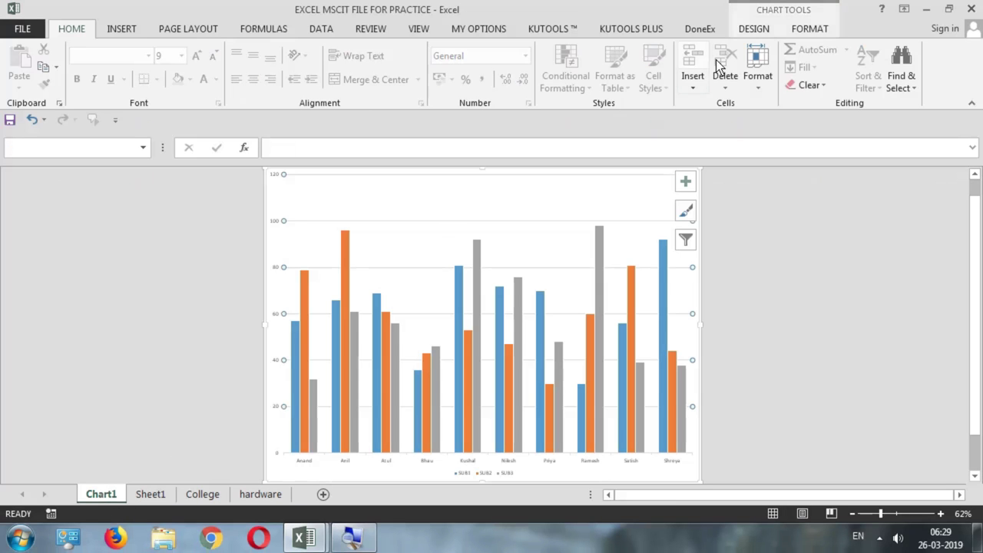
pyautogui.click(754, 29)
pyautogui.click(806, 85)
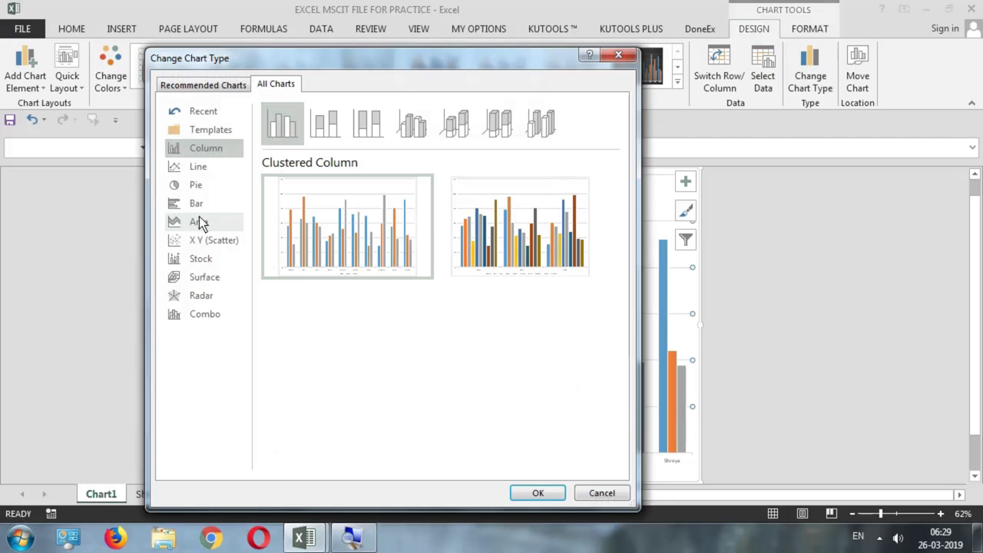
pyautogui.click(197, 168)
pyautogui.click(196, 188)
pyautogui.click(197, 202)
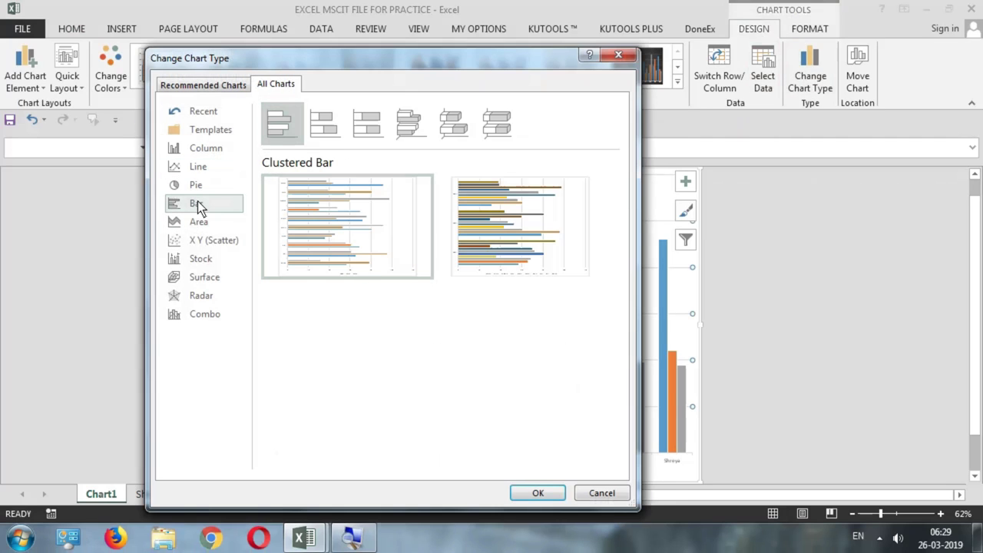
pyautogui.click(600, 493)
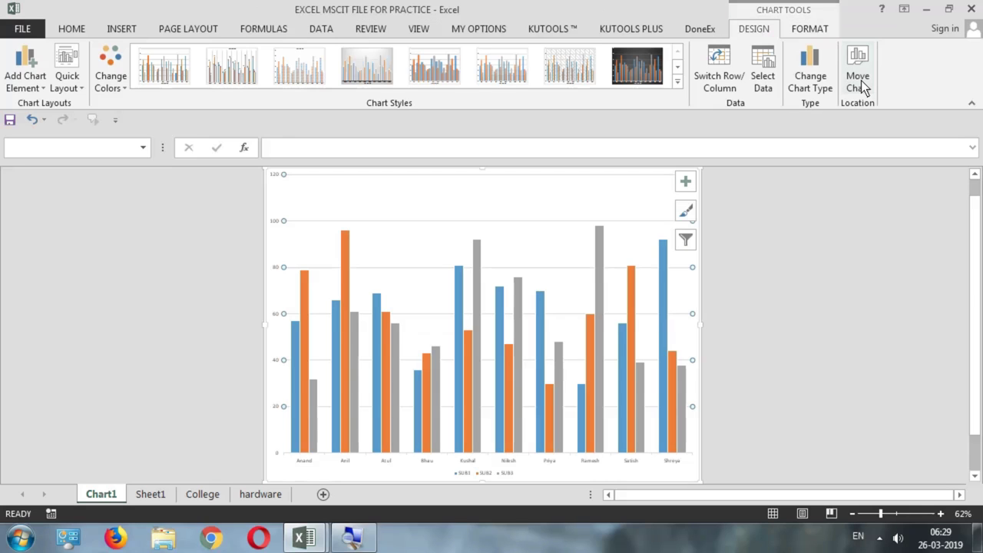
# - Move the chart back onto Sheet1 as an embedded object
pyautogui.click(858, 81)
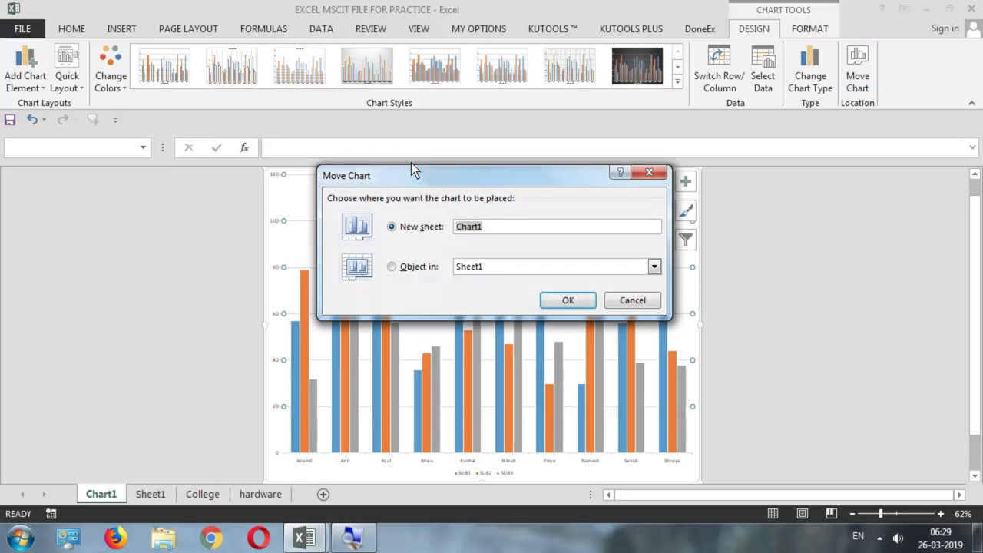
pyautogui.click(422, 267)
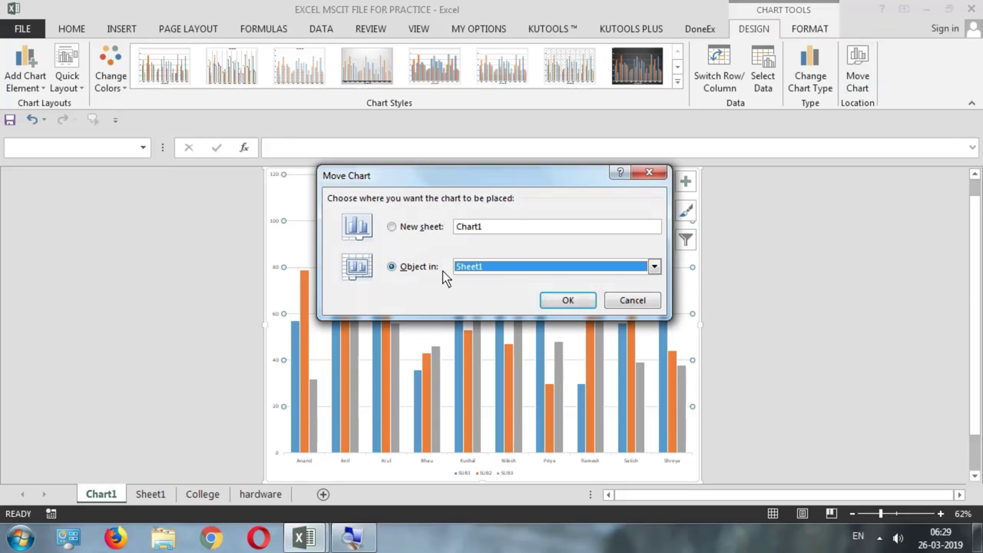
pyautogui.click(495, 269)
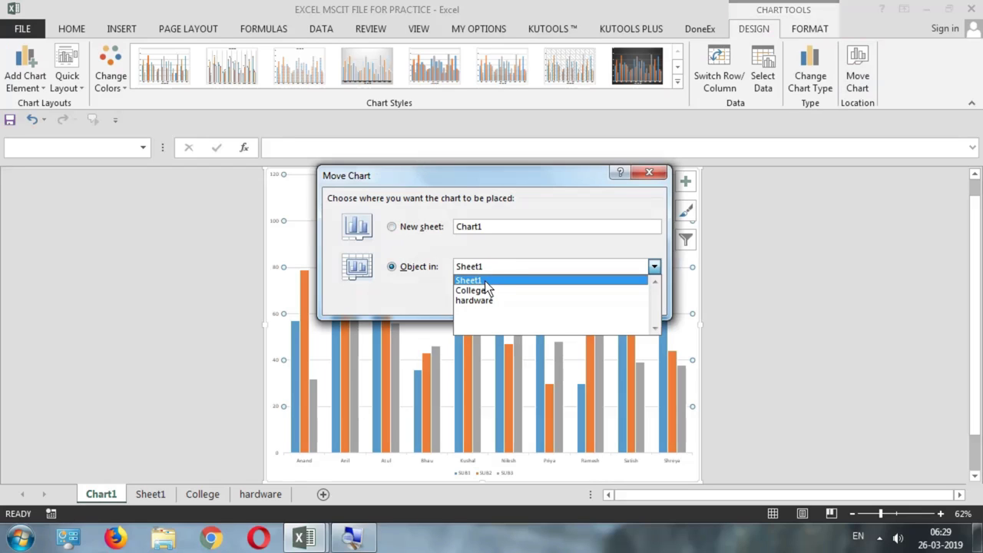
pyautogui.click(485, 280)
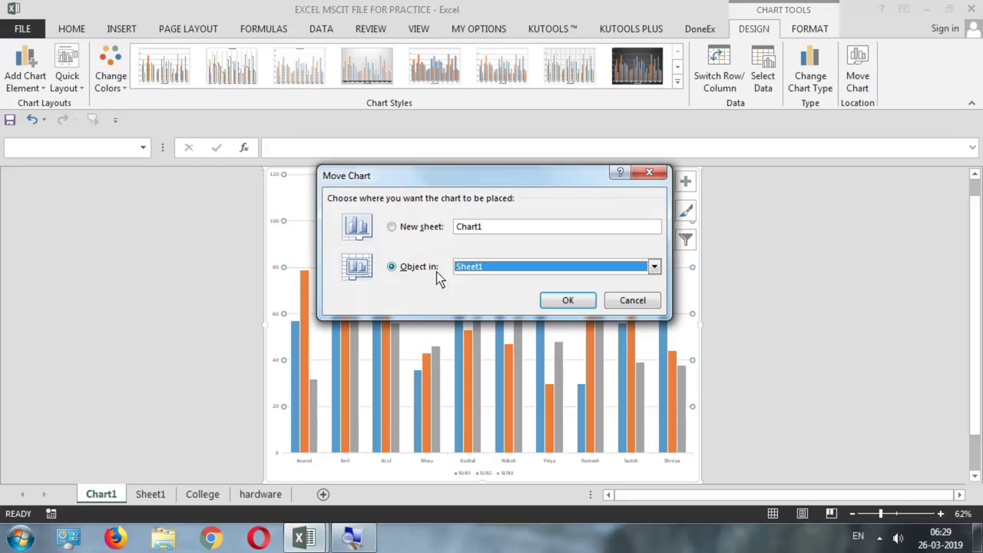
pyautogui.click(563, 303)
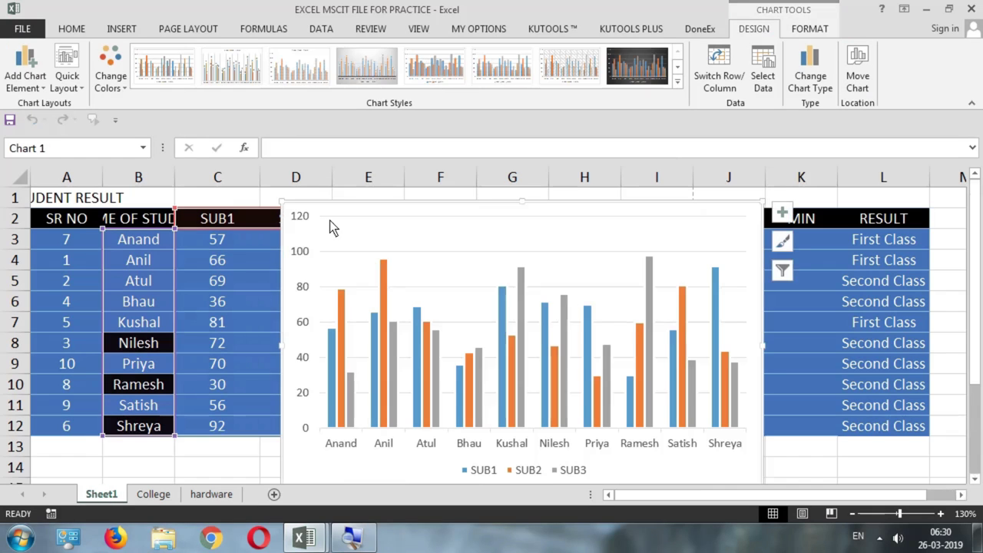
pyautogui.click(850, 76)
# - Apply Chart Style 10 with outlined bars, shift the chart left, then delete it
pyautogui.click(406, 230)
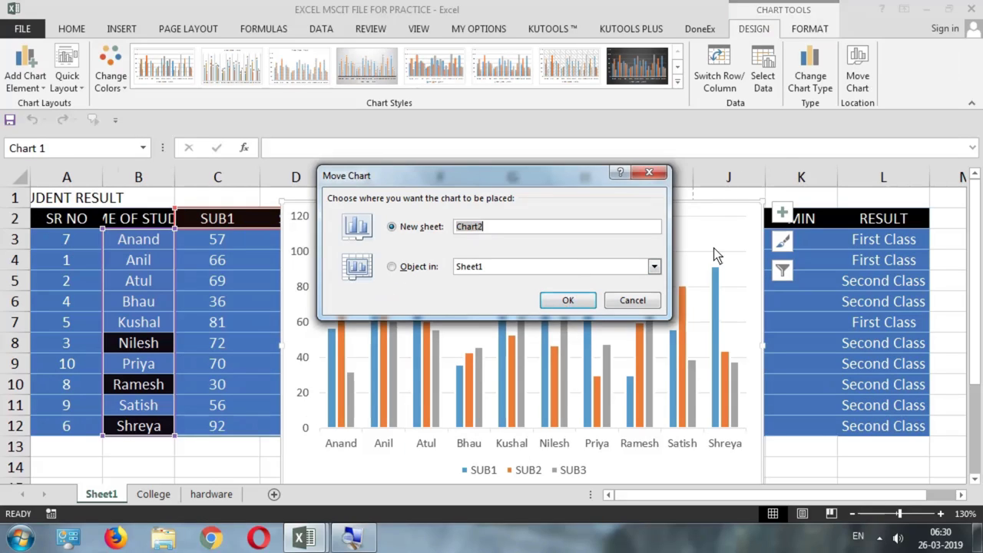
pyautogui.click(642, 300)
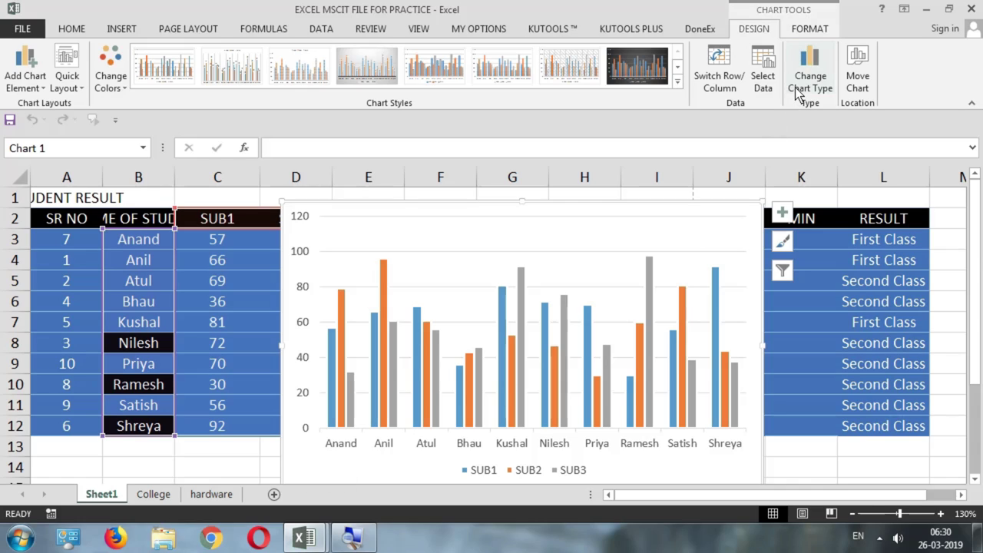
pyautogui.click(677, 80)
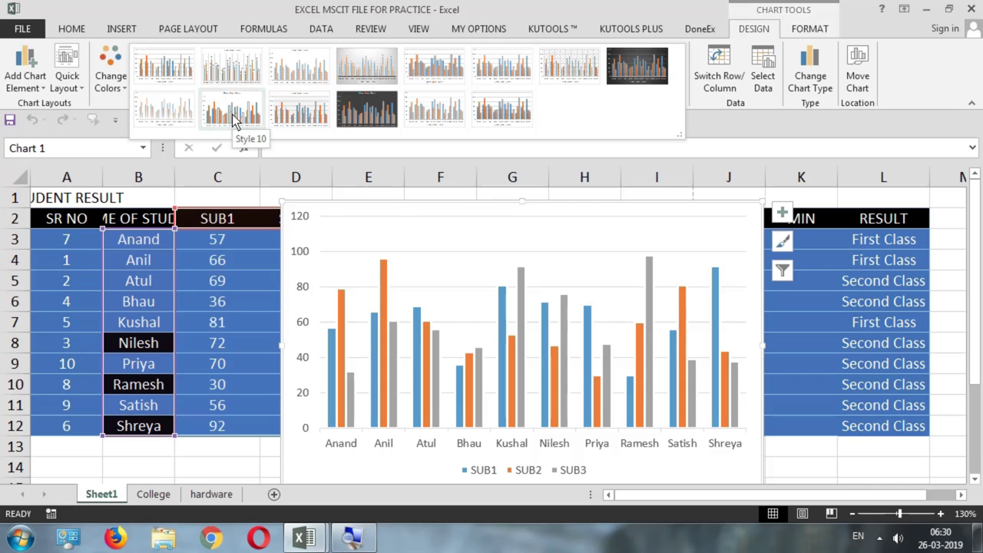
pyautogui.click(232, 116)
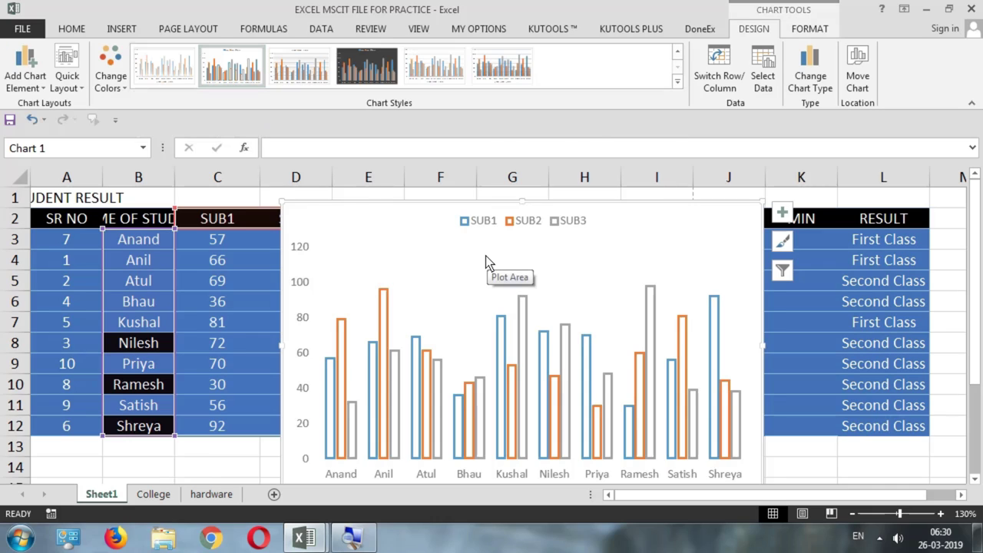
pyautogui.moveTo(377, 236); pyautogui.dragTo(347, 231)
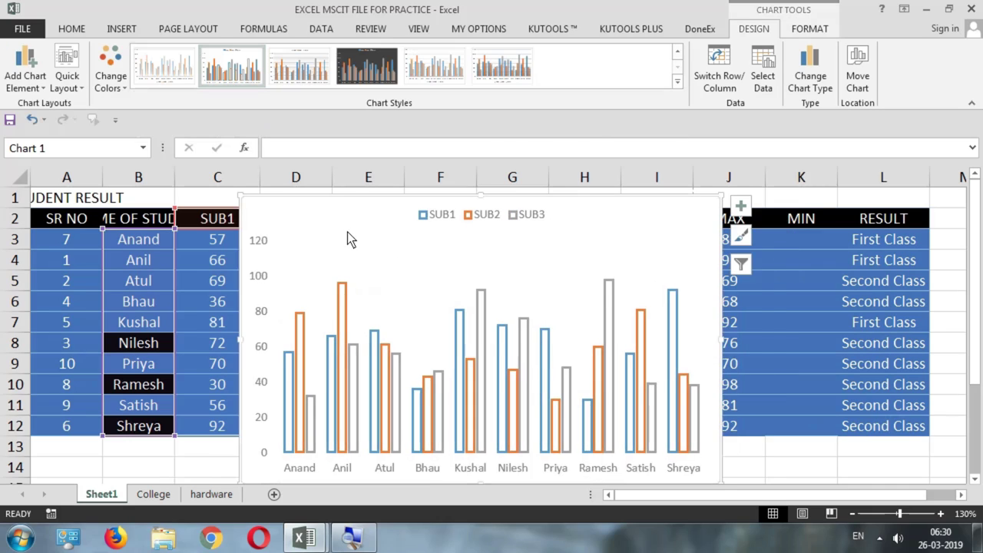
pyautogui.press('Delete')
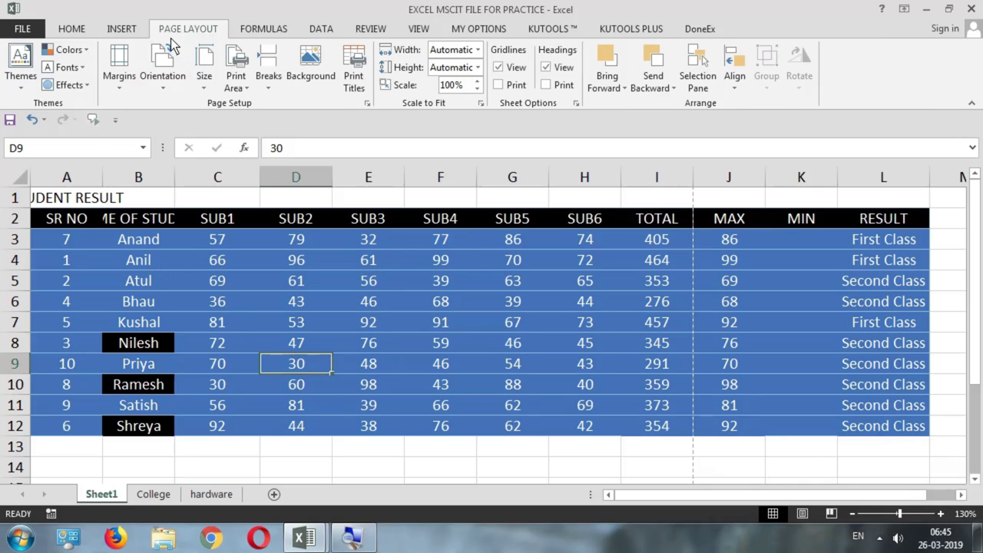
# - In Page Setup's Custom Margins, change the left margin to 4 and apply
pyautogui.click(116, 77)
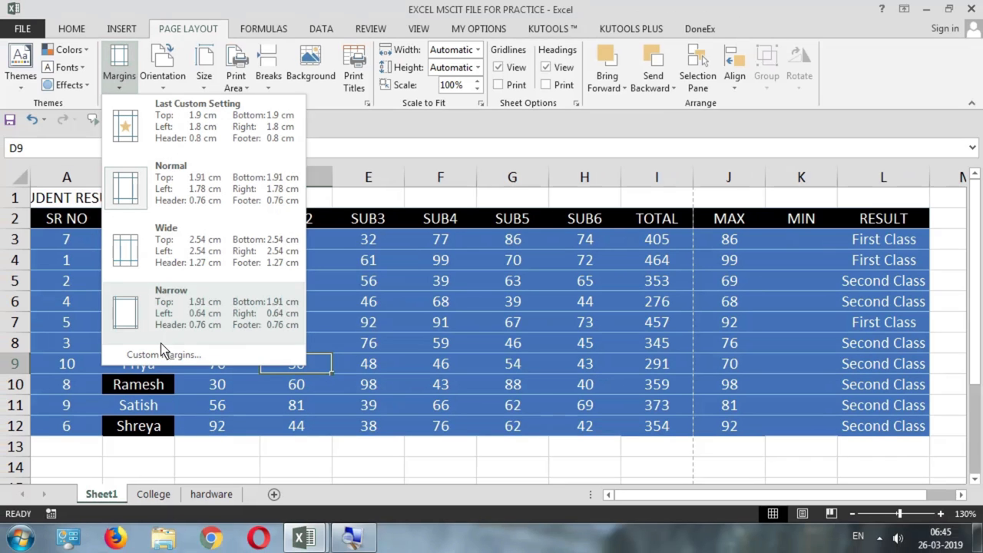
pyautogui.click(162, 356)
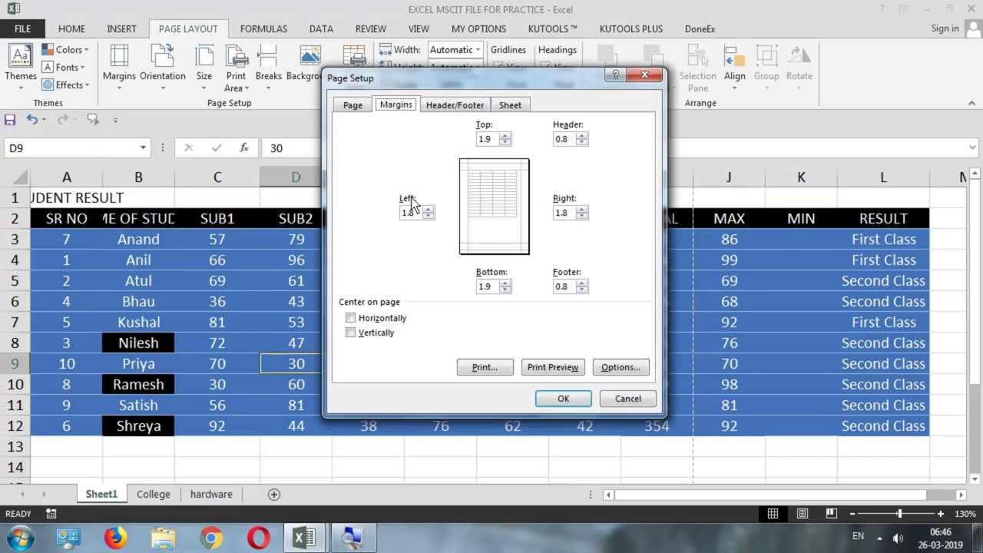
pyautogui.moveTo(472, 89); pyautogui.dragTo(352, 104)
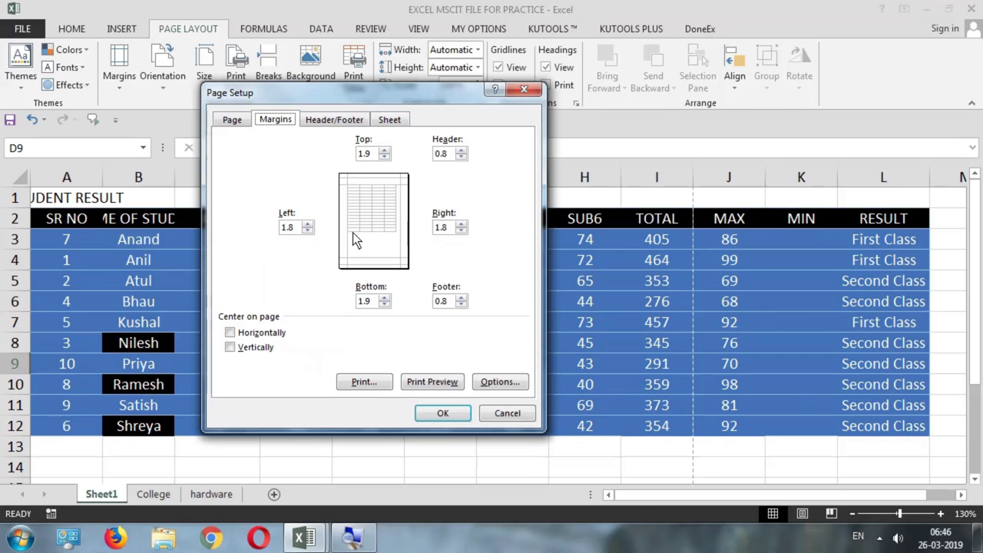
pyautogui.click(295, 229)
pyautogui.write('2')
pyautogui.press('BackSpace')
pyautogui.write('4')
pyautogui.press('Return')
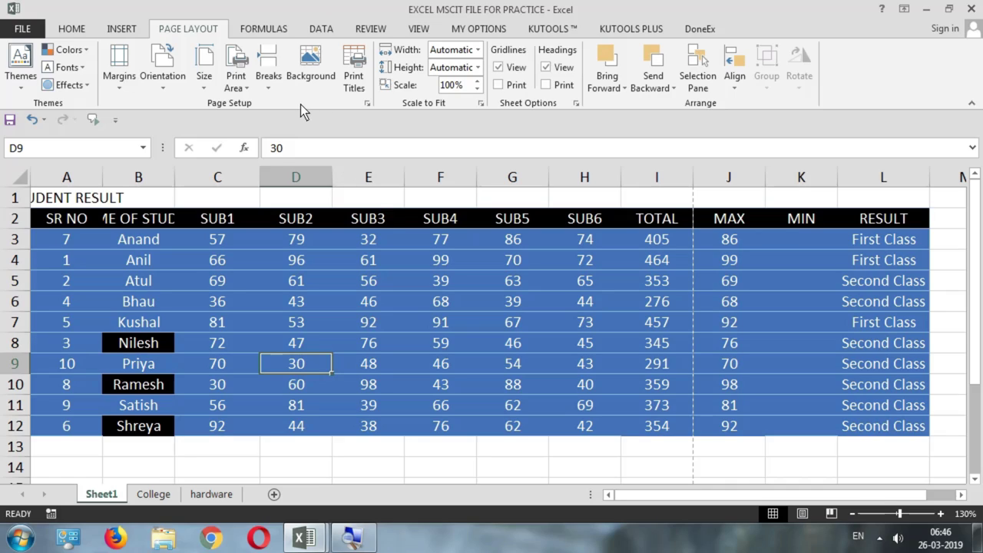
# - Glance at the orientation options, then set the paper size to A4
pyautogui.click(159, 91)
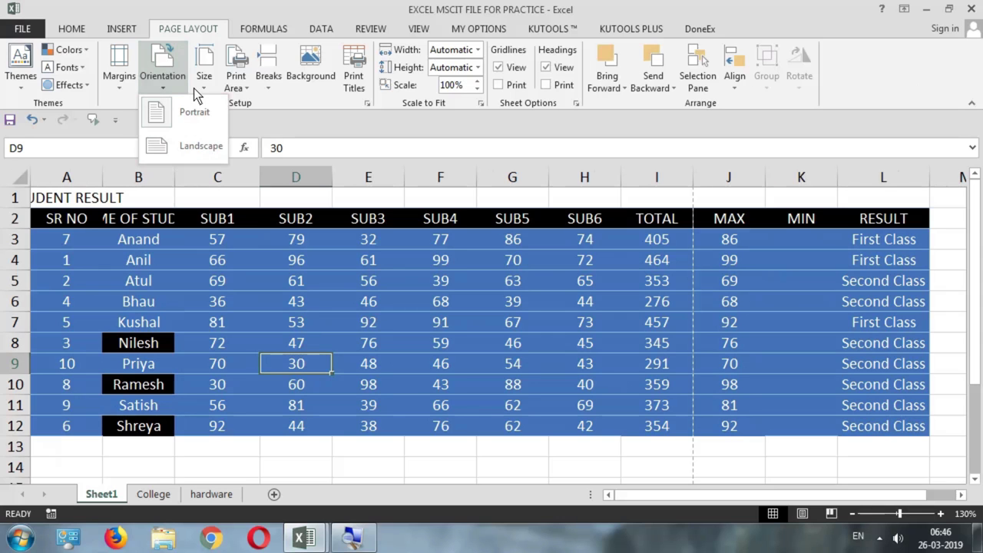
pyautogui.click(203, 81)
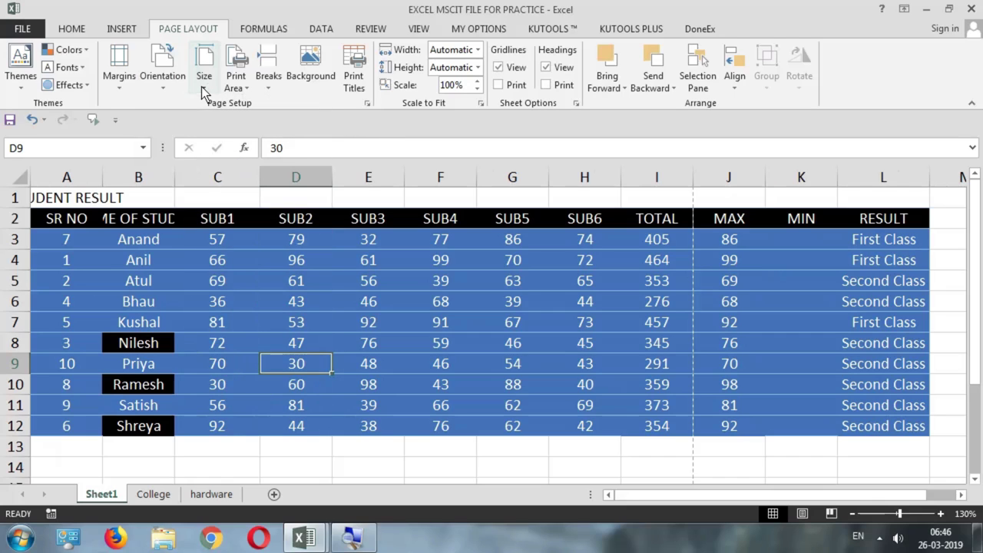
pyautogui.click(202, 87)
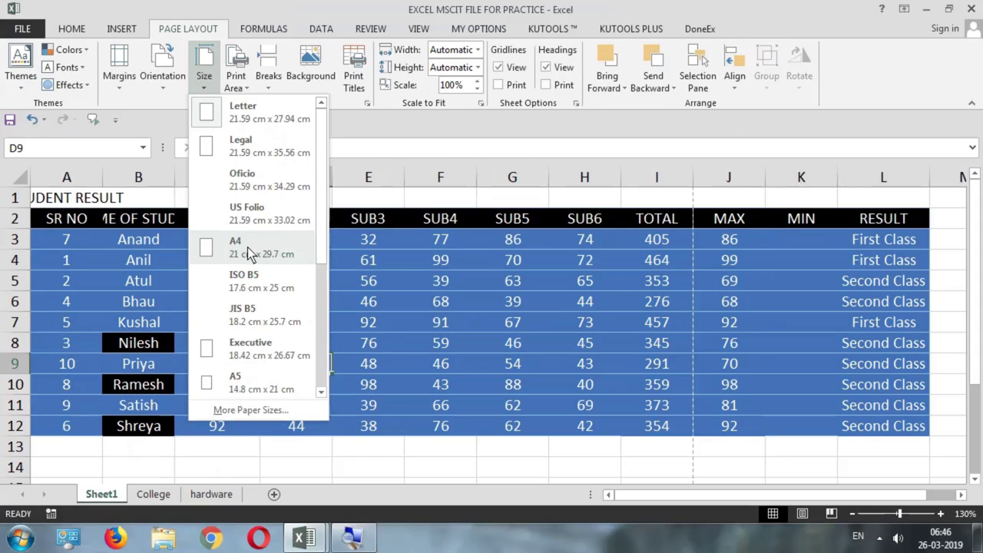
pyautogui.click(247, 247)
# - Select cell A2 and browse the Themes gallery without applying a theme
pyautogui.click(83, 219)
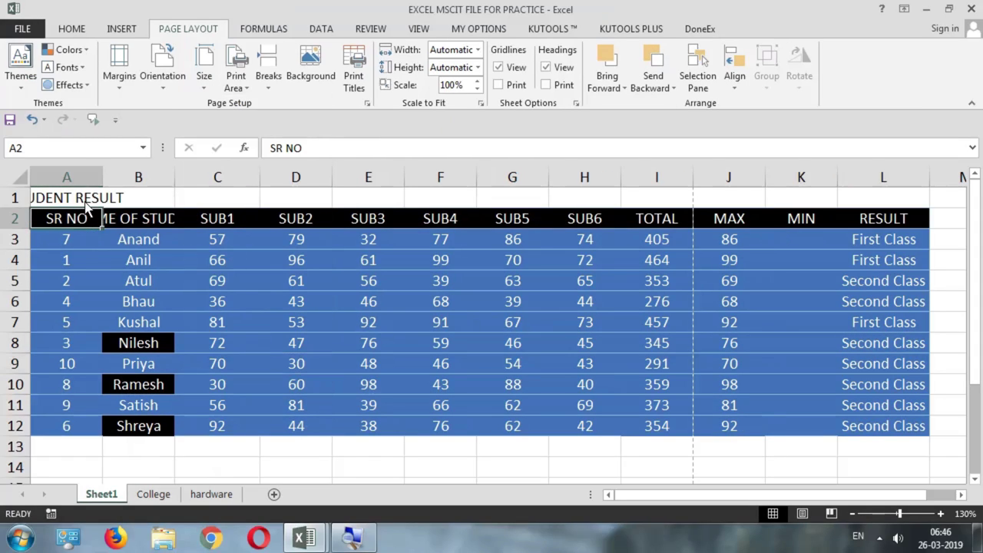
pyautogui.click(21, 73)
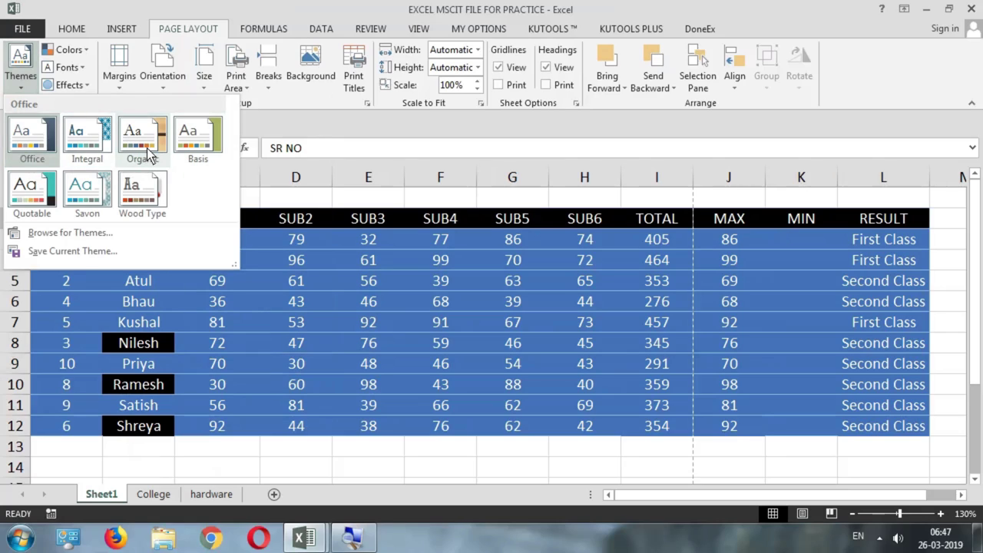
pyautogui.press('Escape')
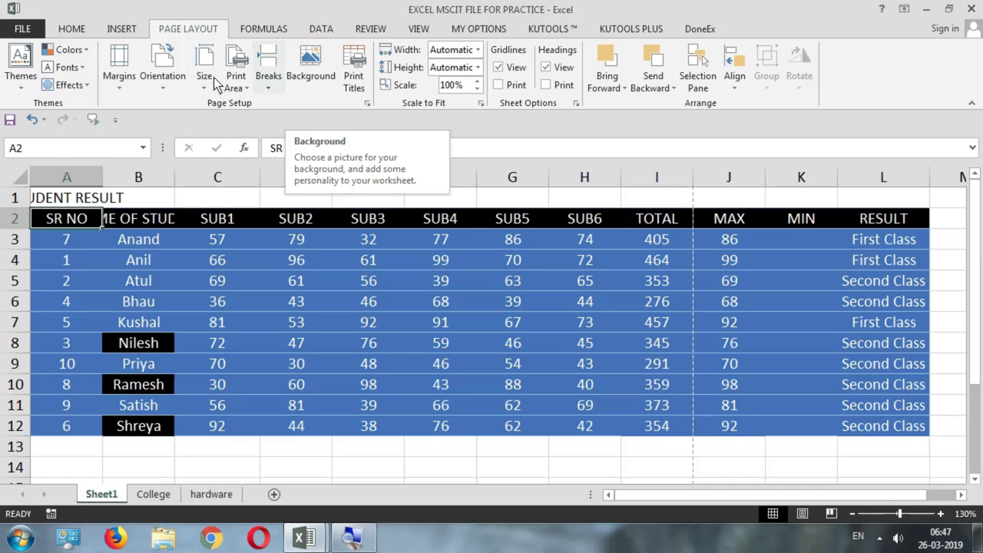
pyautogui.click(308, 84)
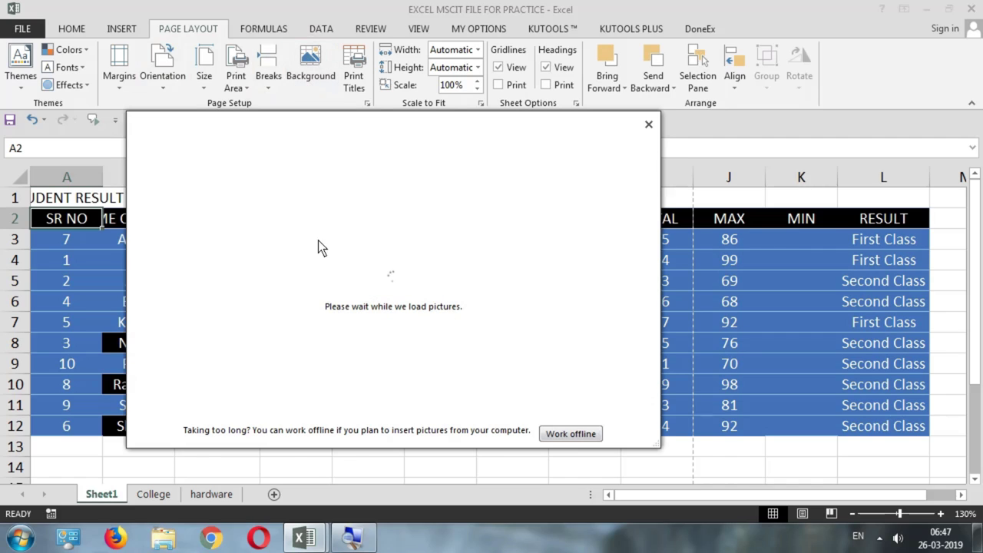
pyautogui.click(571, 434)
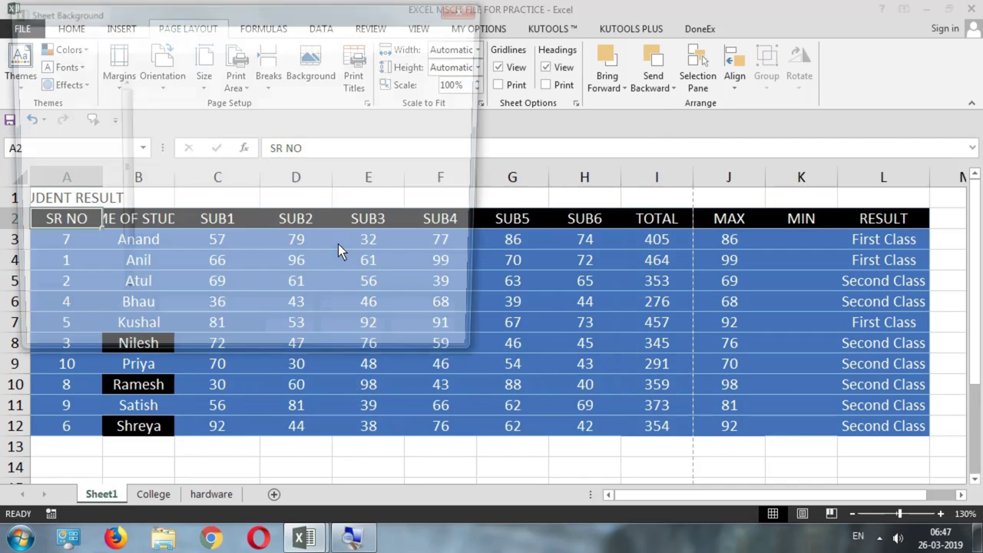
pyautogui.click(351, 167)
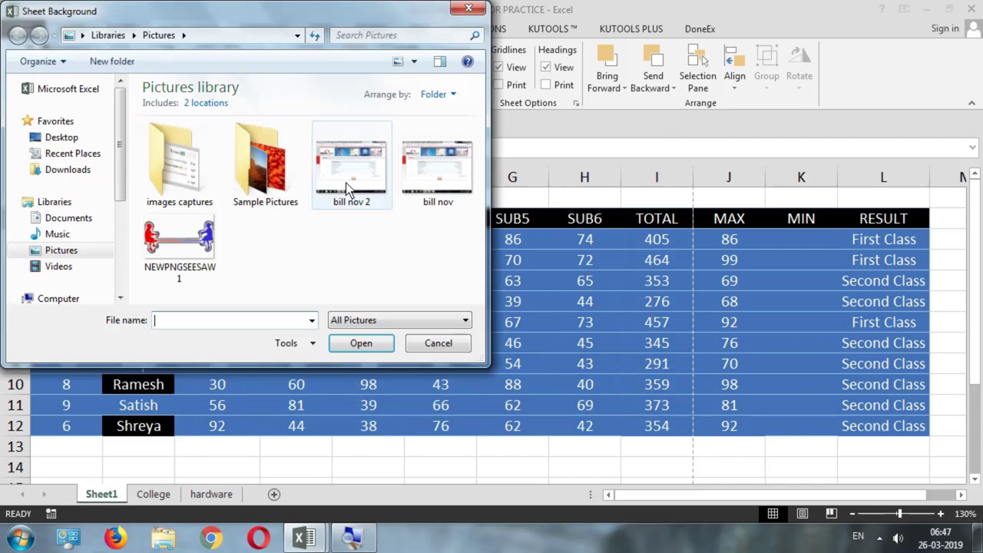
pyautogui.click(441, 344)
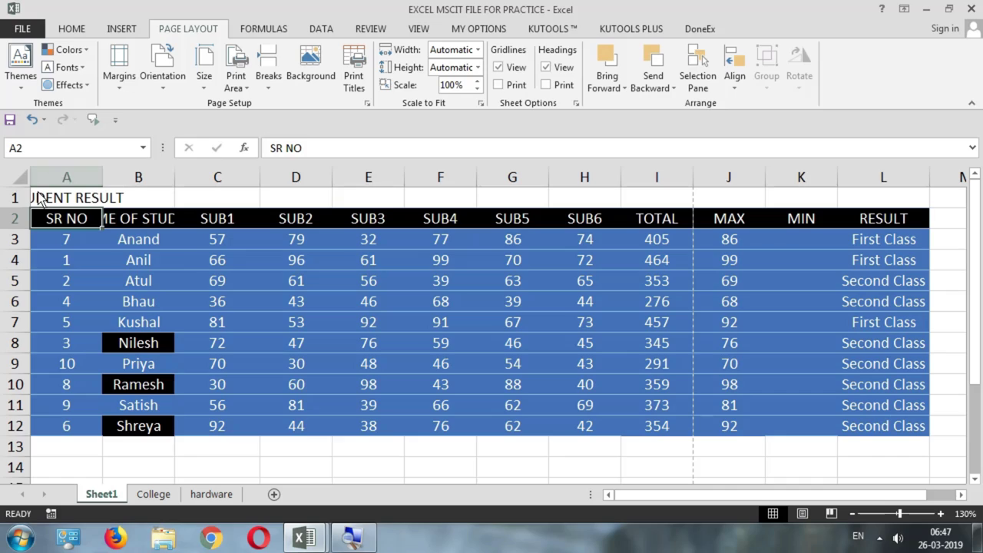
pyautogui.click(17, 223)
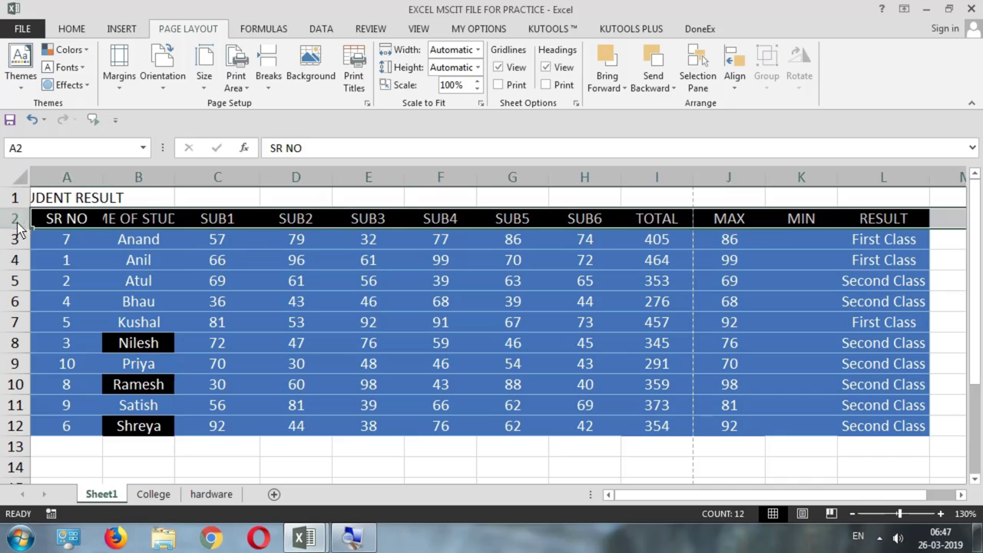
# - Set Rows to repeat at top to $2:$2 in Print Titles and open Print Preview
pyautogui.click(60, 221)
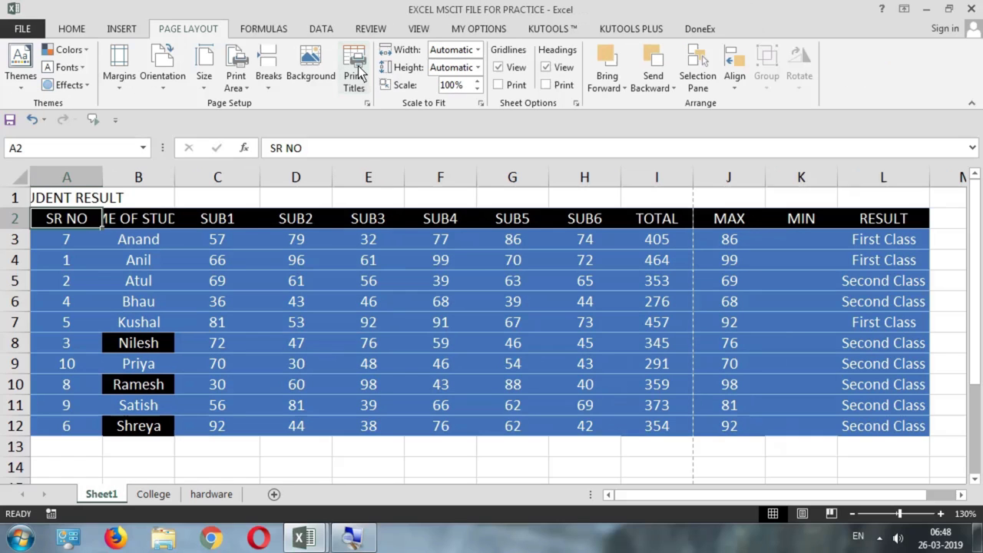
pyautogui.click(358, 71)
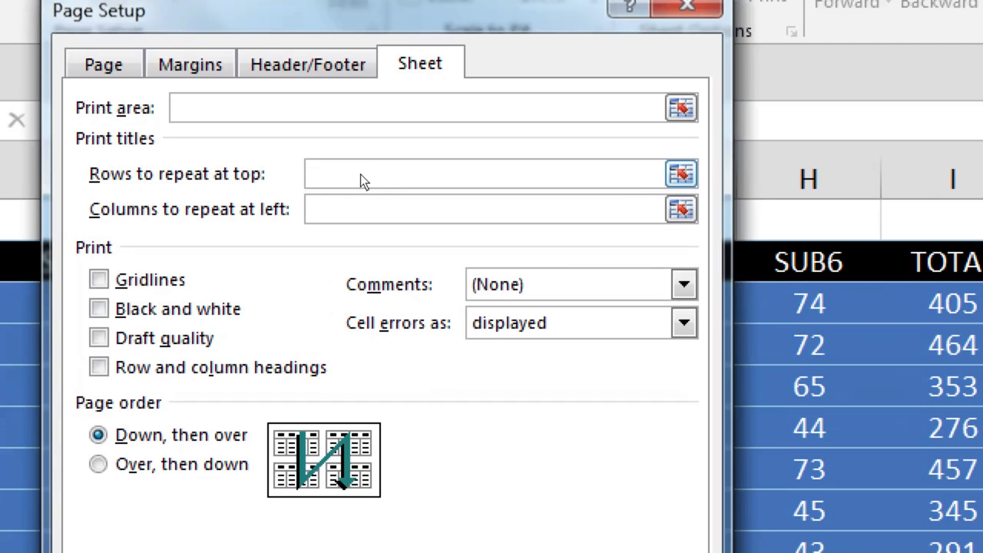
pyautogui.click(360, 175)
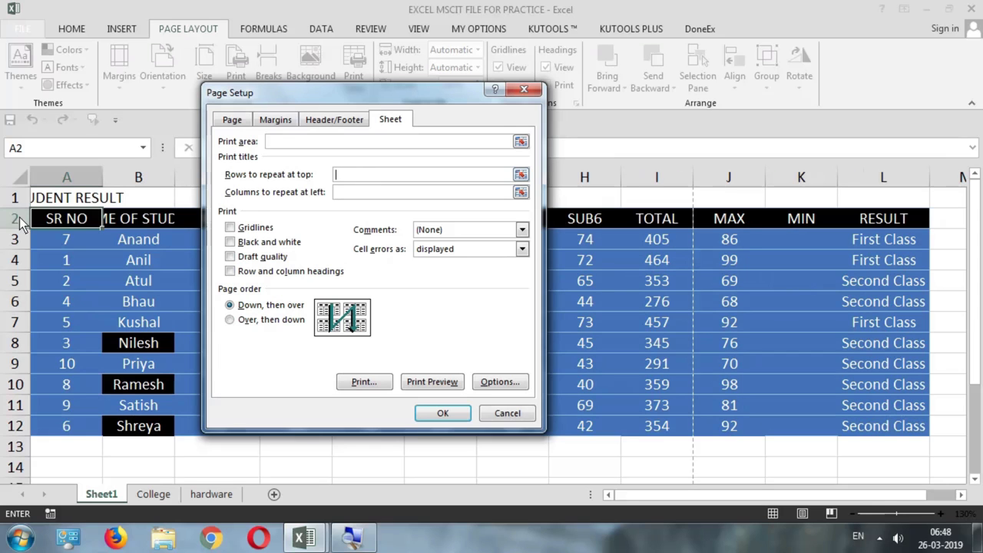
pyautogui.click(17, 219)
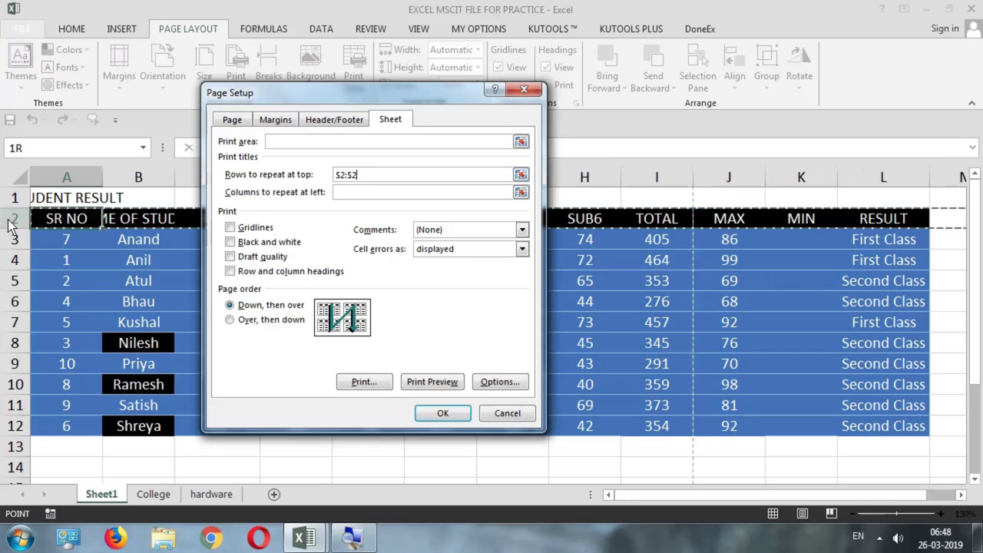
pyautogui.click(16, 198)
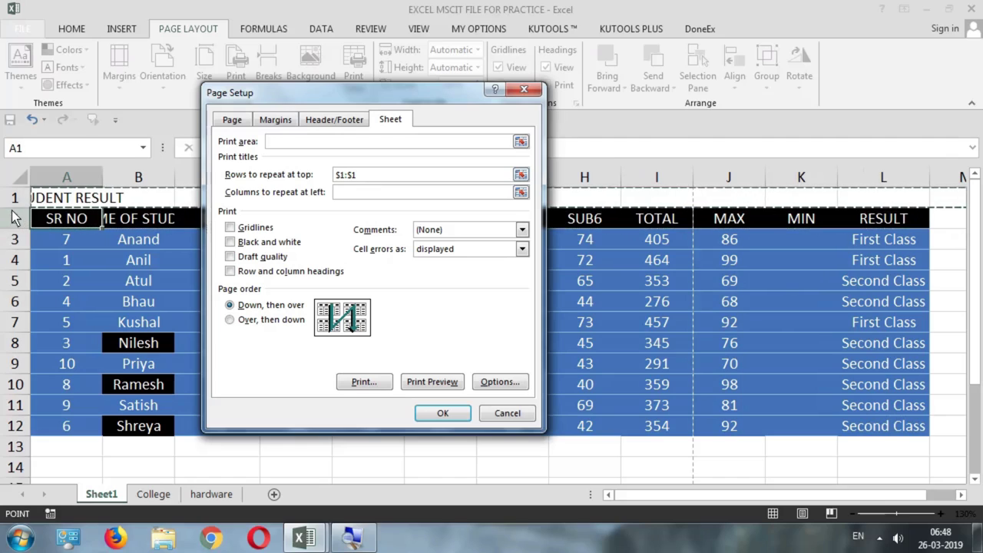
pyautogui.click(13, 218)
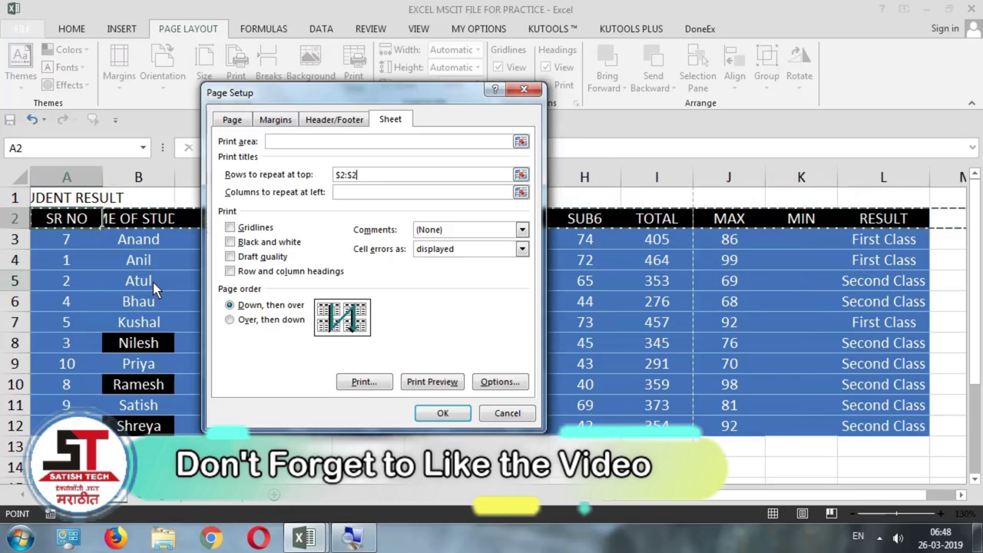
pyautogui.click(13, 198)
pyautogui.click(13, 217)
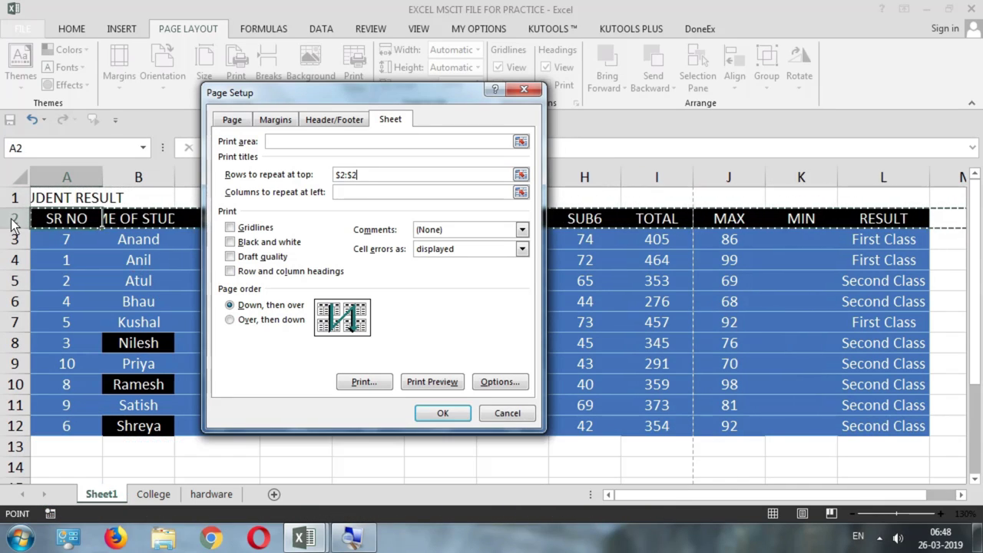
pyautogui.click(13, 199)
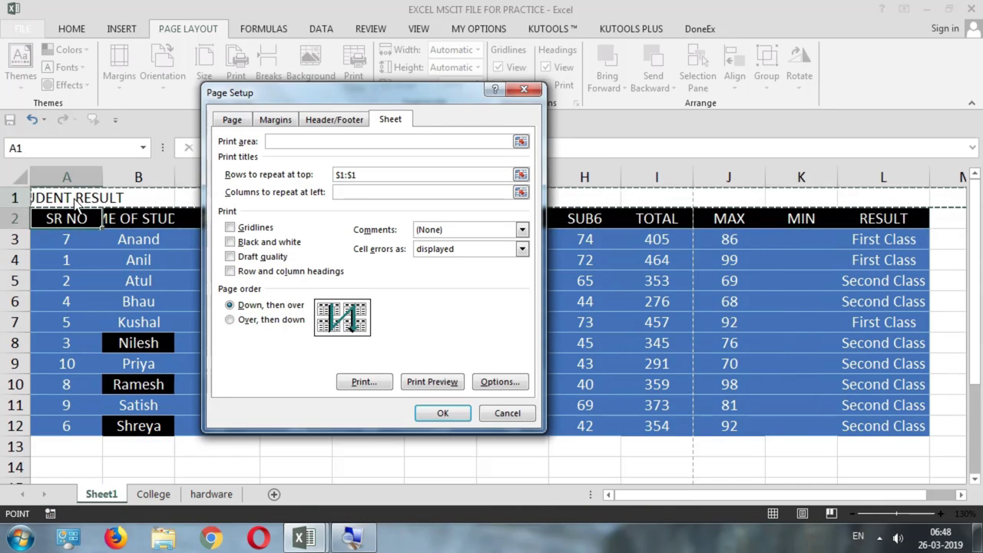
pyautogui.click(13, 218)
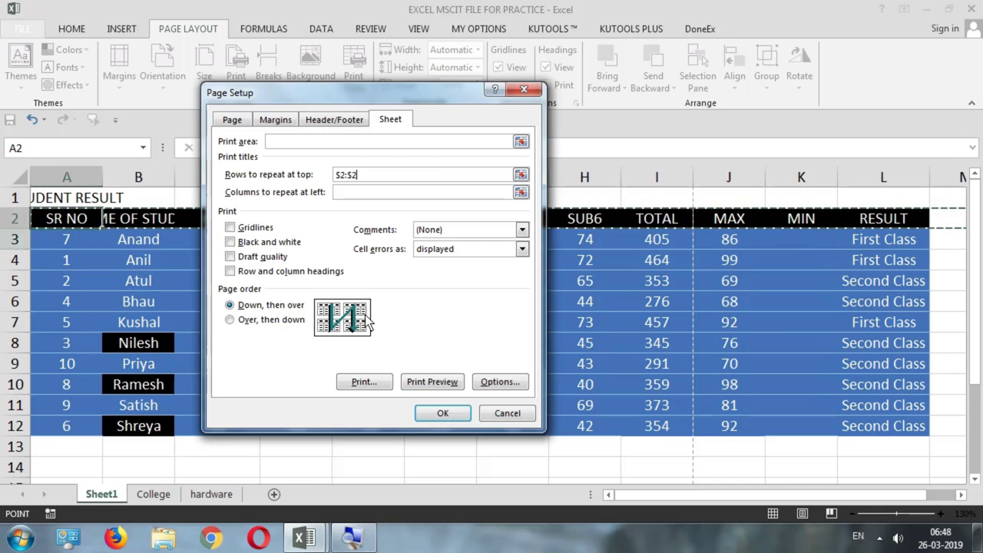
pyautogui.click(426, 380)
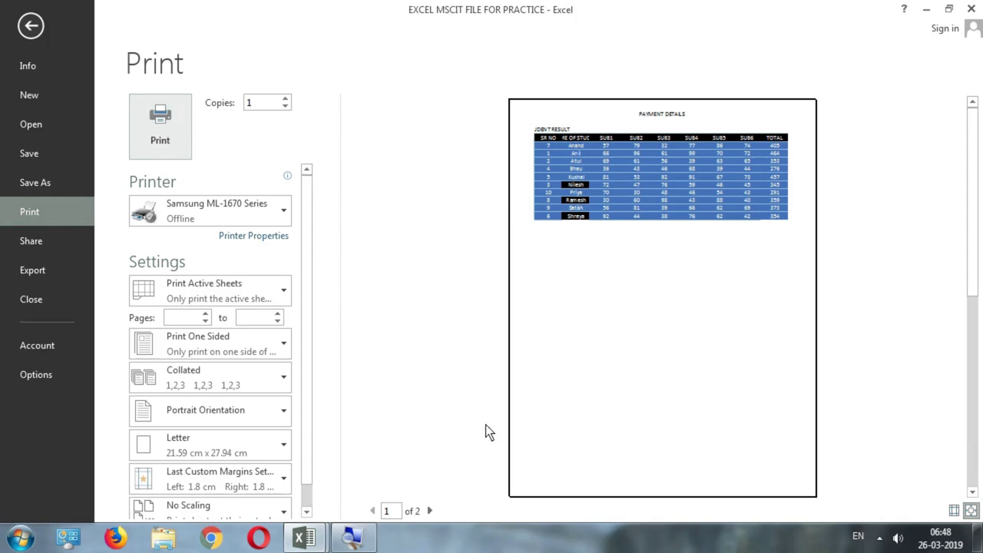
# - View the second preview page, then exit print preview back to Sheet1
pyautogui.click(430, 511)
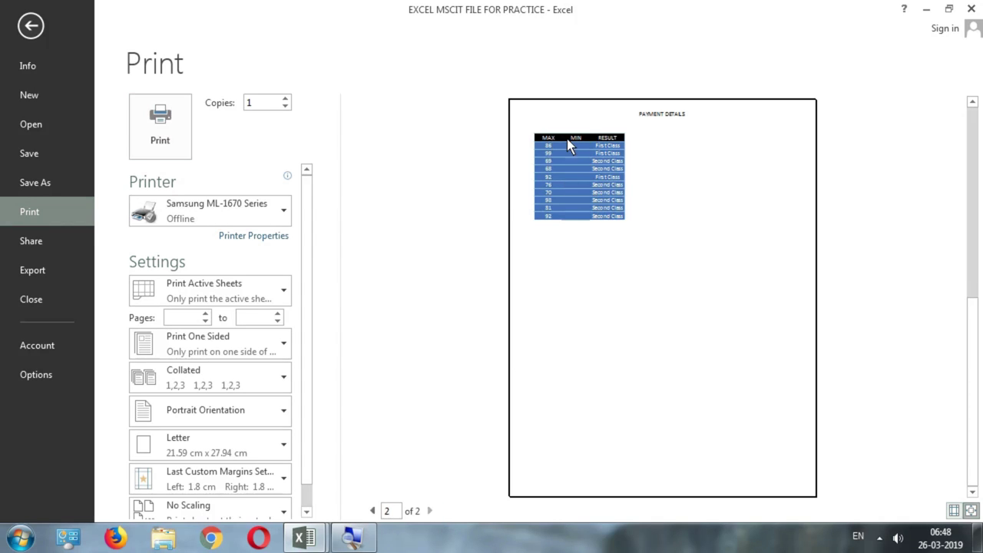
pyautogui.press('Escape')
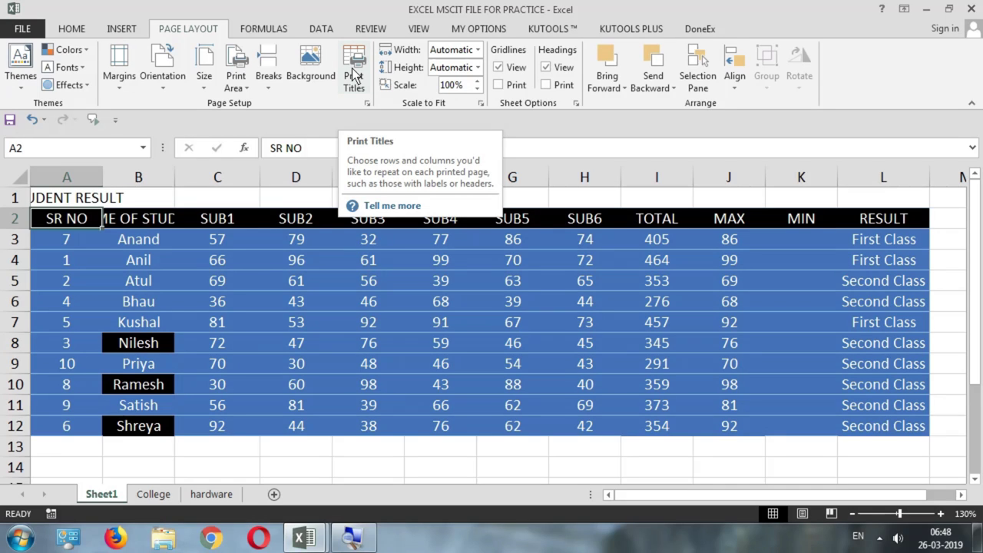
# - Select row 2, the A1 title and the header row to review the table's top rows
pyautogui.click(14, 220)
pyautogui.click(55, 220)
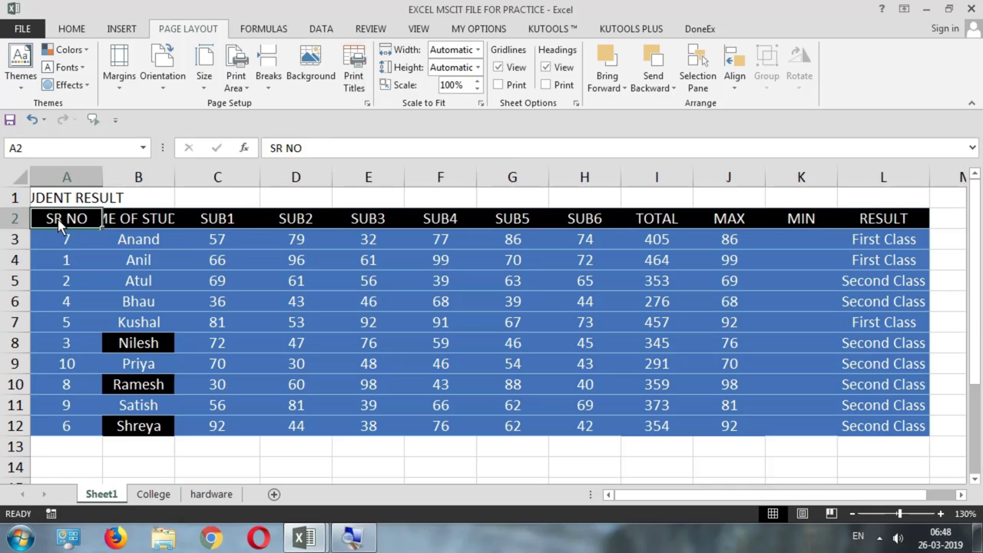
pyautogui.click(26, 199)
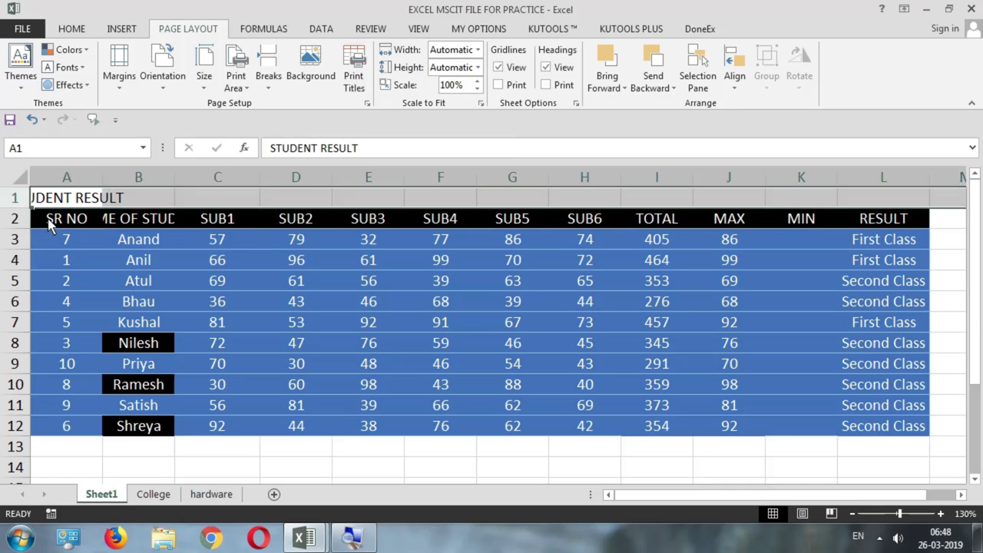
pyautogui.click(47, 222)
pyautogui.hotkey('ctrl', 'shift', 'Right')
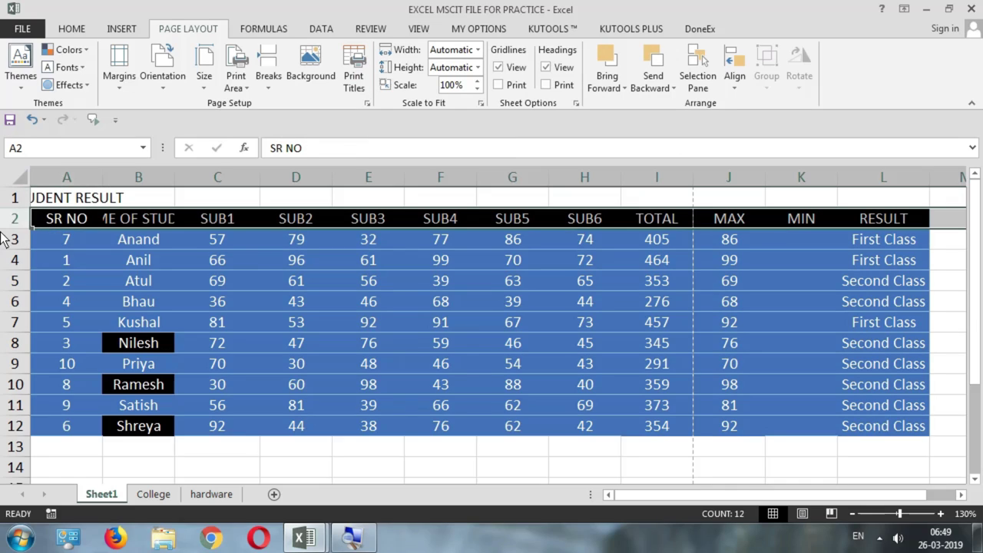
pyautogui.click(49, 222)
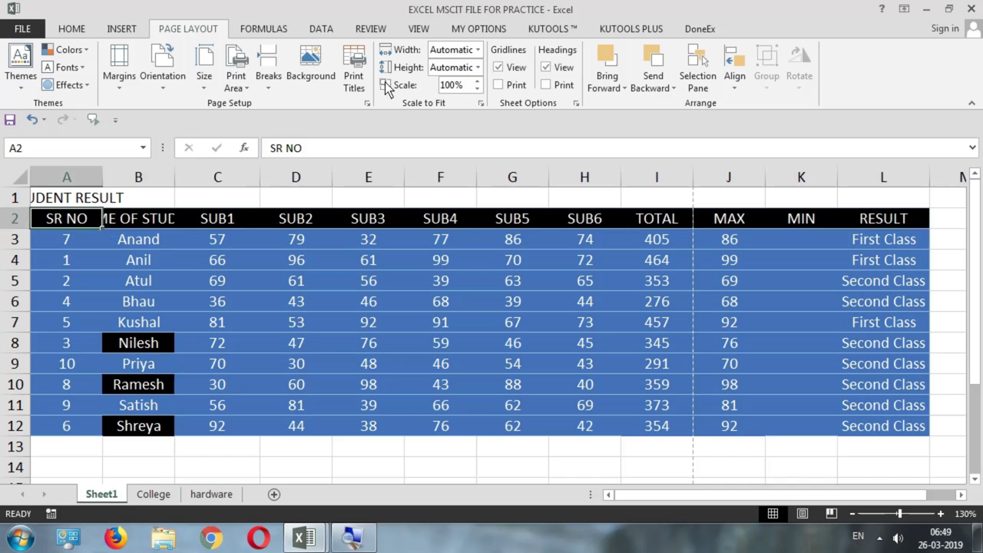
# - In Print Titles, set rows to repeat at top to $2:$2, then recheck Page Setup
pyautogui.click(354, 66)
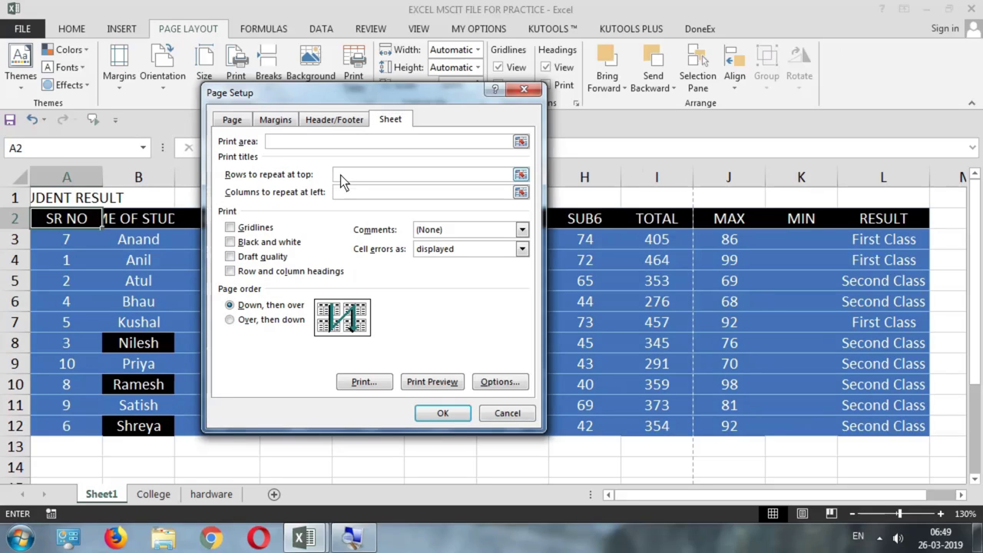
pyautogui.click(14, 219)
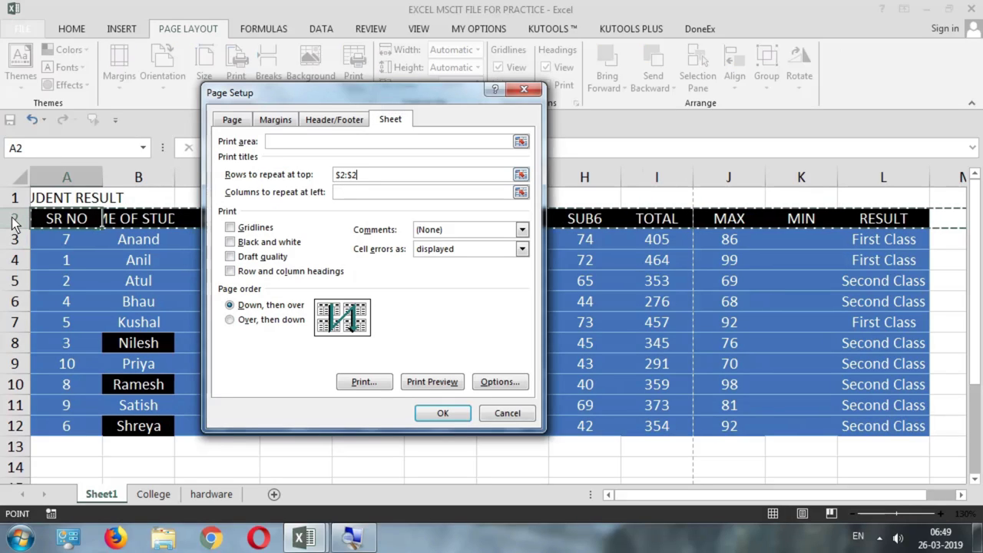
pyautogui.click(443, 413)
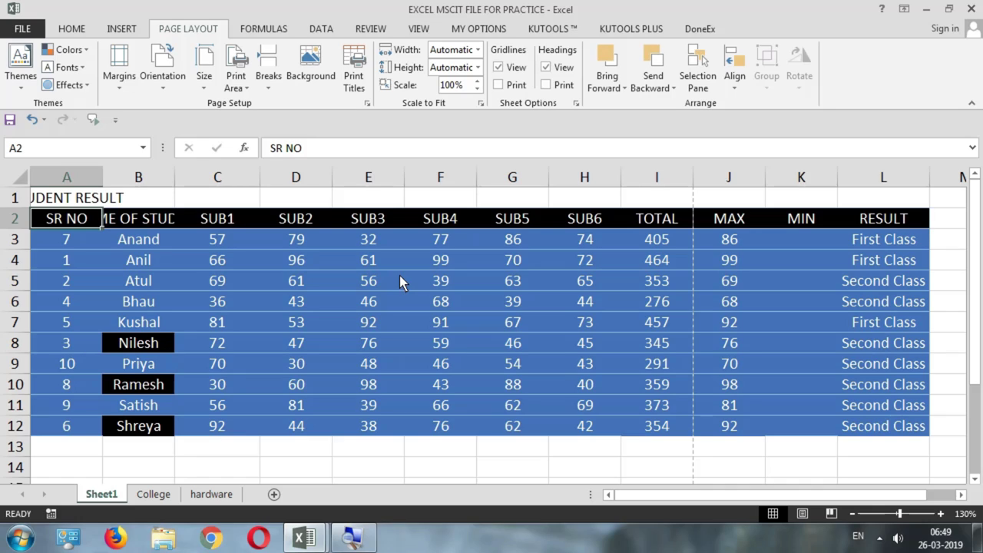
pyautogui.click(366, 91)
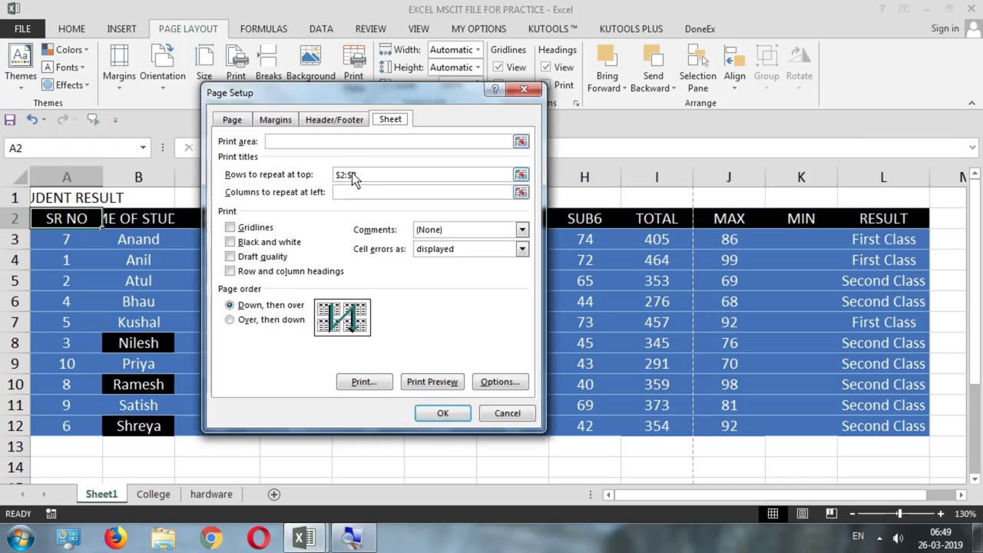
pyautogui.press('Return')
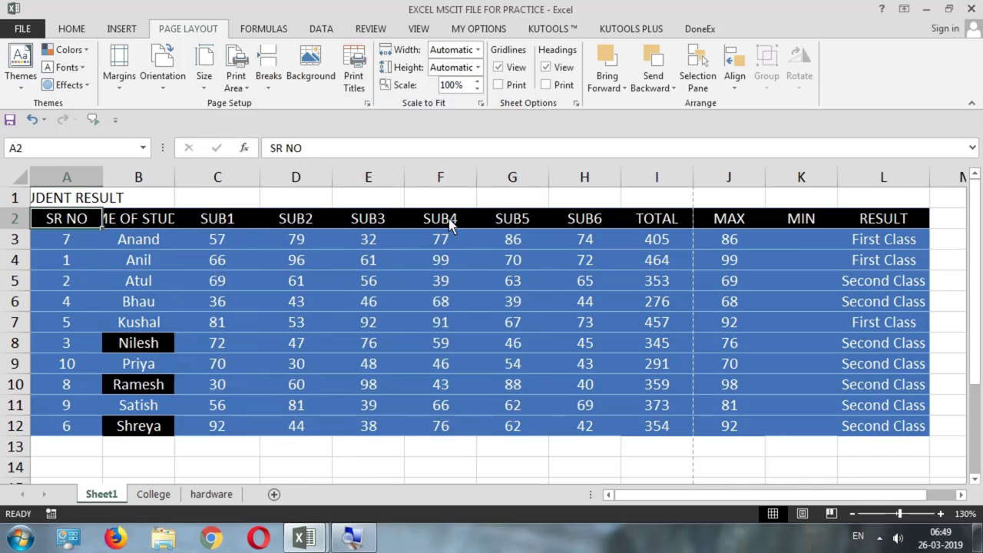
# - Toggle on-screen headings off and back on, and turn on Headings Print
pyautogui.moveTo(88, 225); pyautogui.dragTo(511, 221)
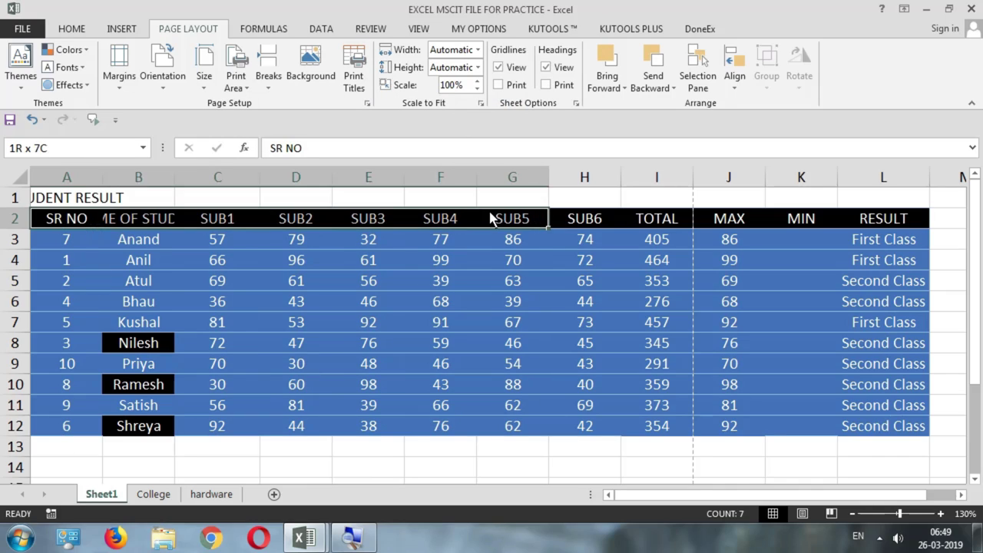
pyautogui.moveTo(62, 244); pyautogui.dragTo(41, 391)
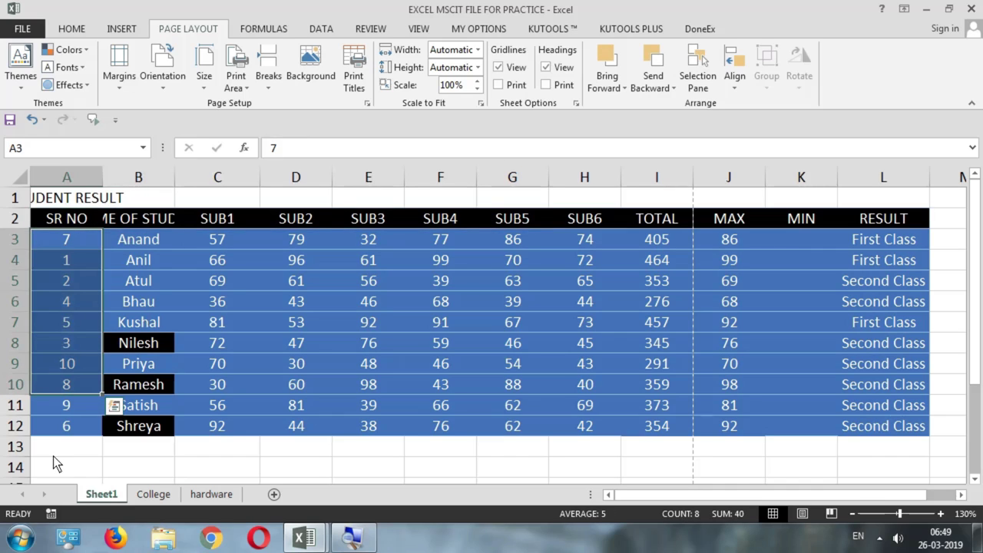
pyautogui.click(63, 221)
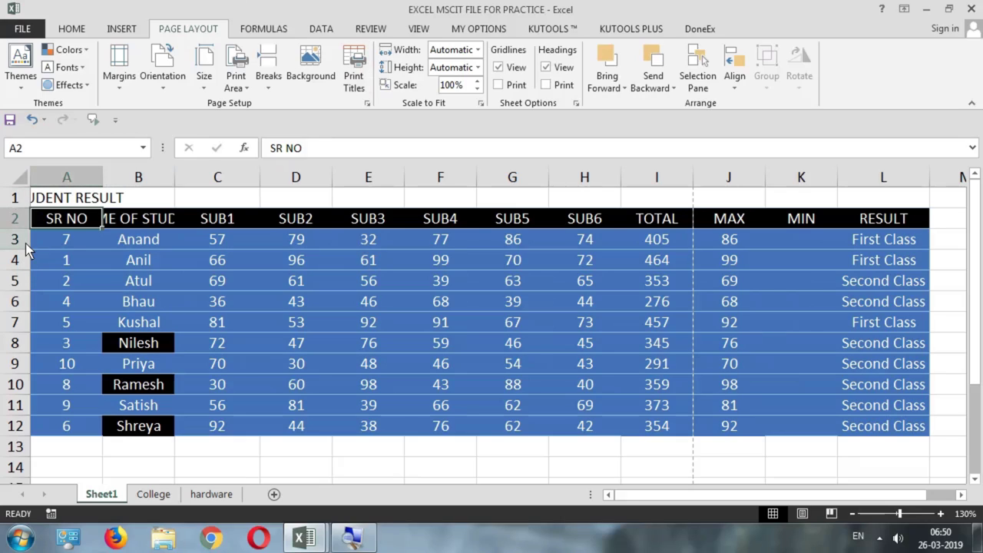
pyautogui.click(547, 68)
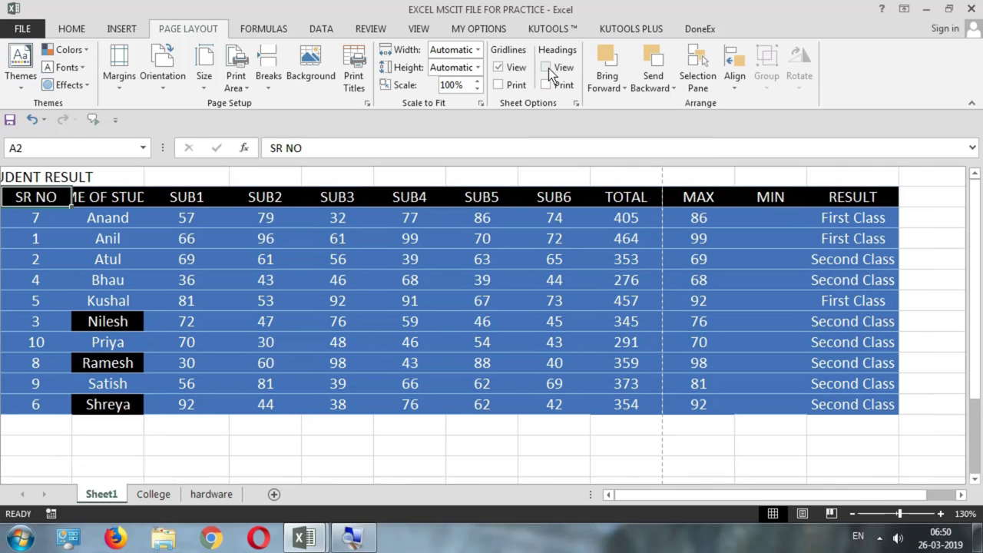
pyautogui.click(546, 67)
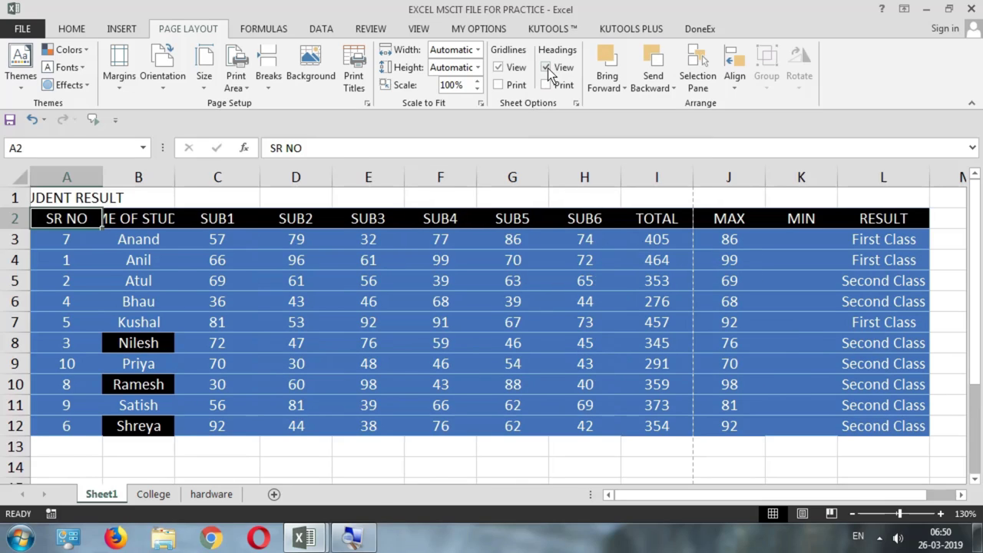
pyautogui.click(546, 85)
# - Toggle gridline view and print, keeping gridlines shown but not printed, then go to View
pyautogui.click(498, 67)
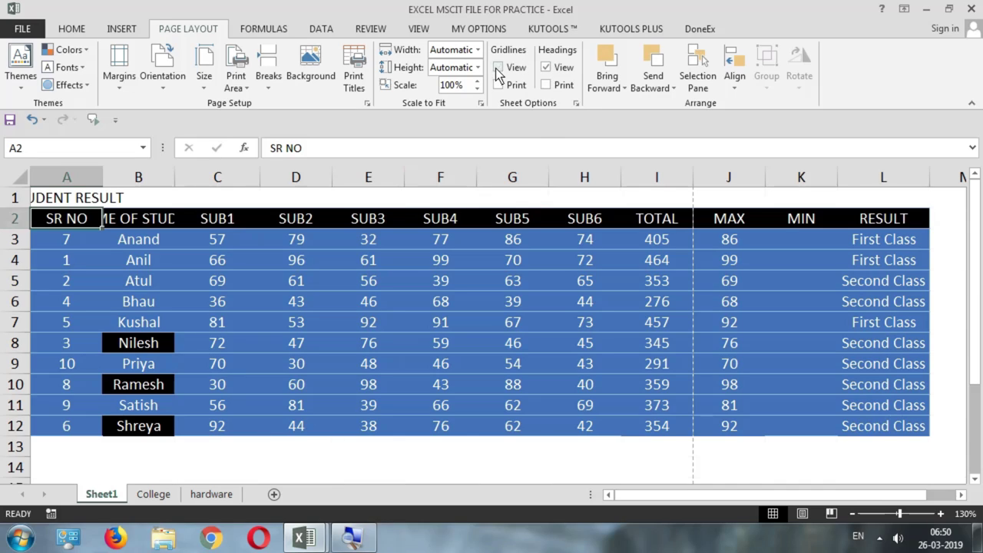
pyautogui.scroll(-3, 287, 319)
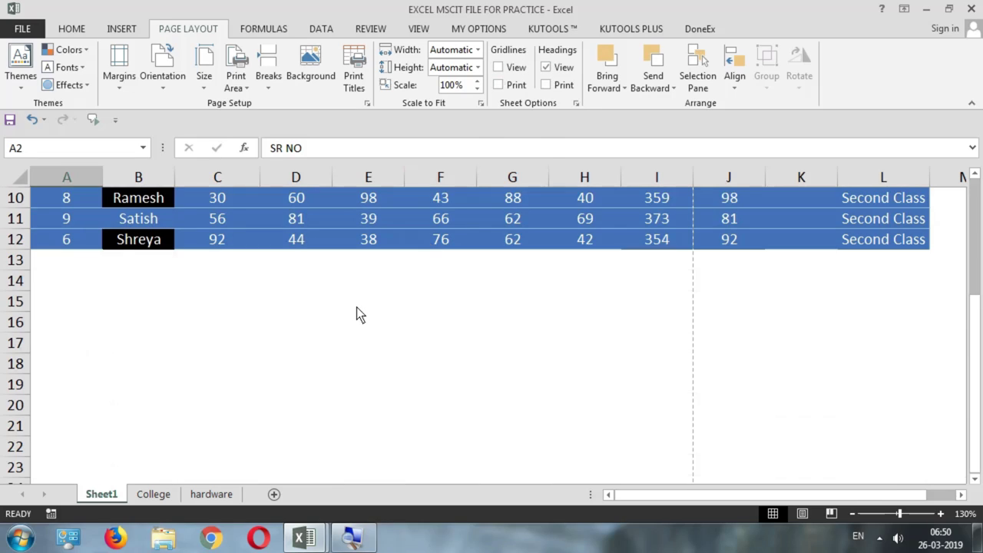
pyautogui.click(514, 71)
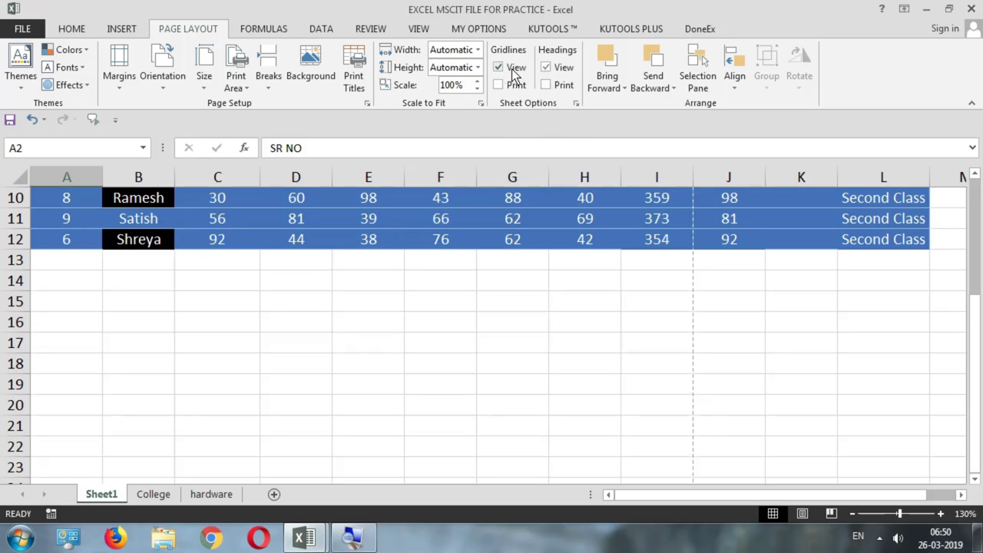
pyautogui.click(509, 87)
pyautogui.click(513, 86)
pyautogui.scroll(3, 332, 281)
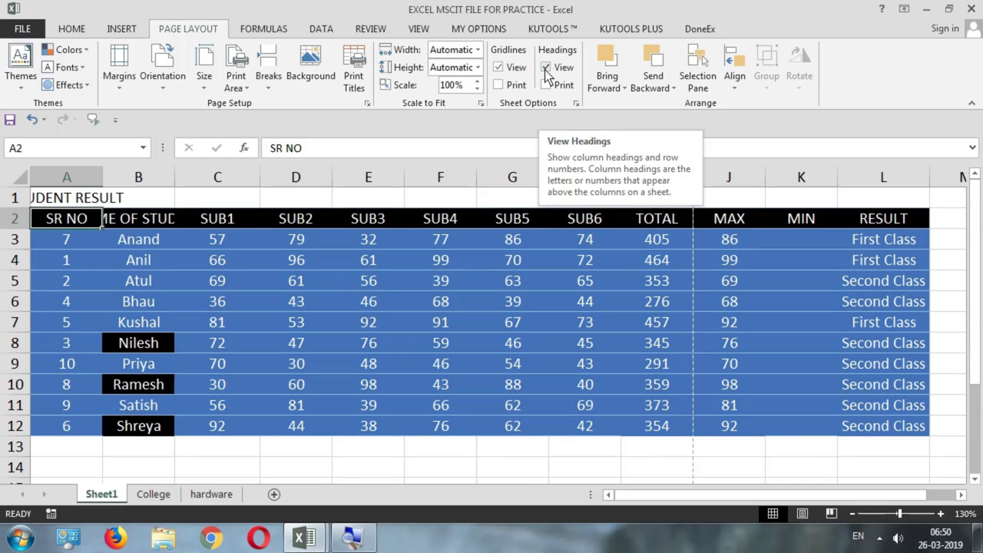
pyautogui.click(428, 35)
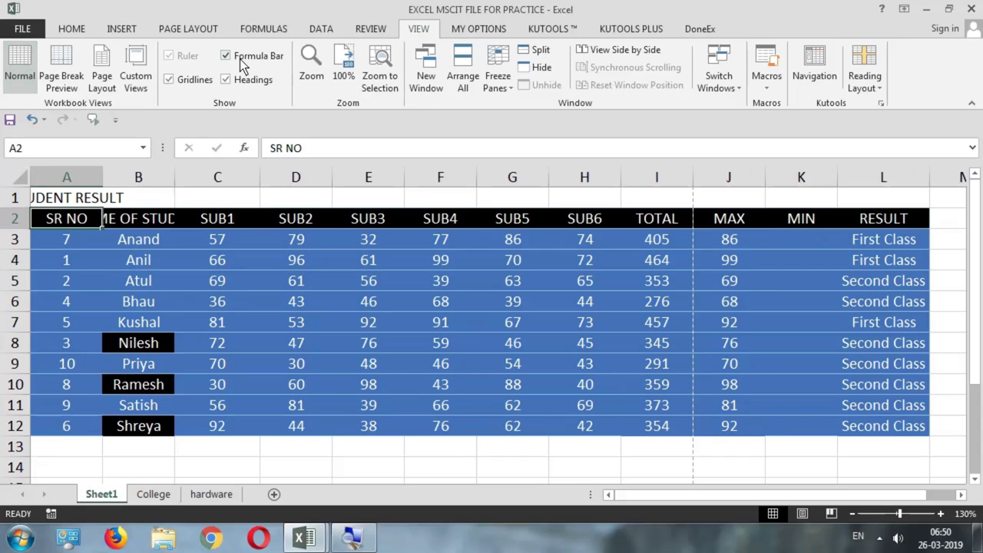
# - Visit Page Layout and Formulas, open and cancel Insert Function, and finish on Formulas
pyautogui.click(191, 30)
pyautogui.scroll(-1, 192, 31)
pyautogui.scroll(1, 197, 29)
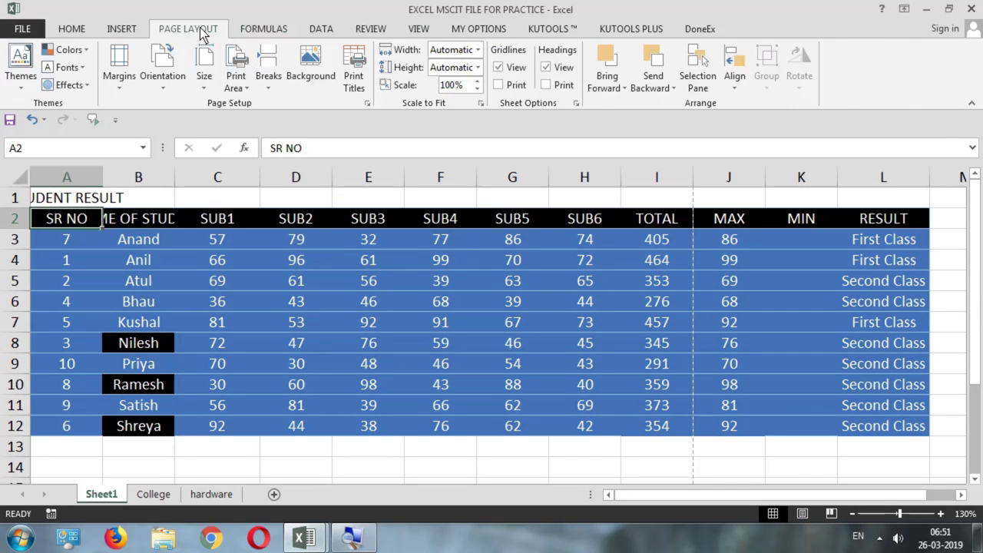
pyautogui.click(270, 37)
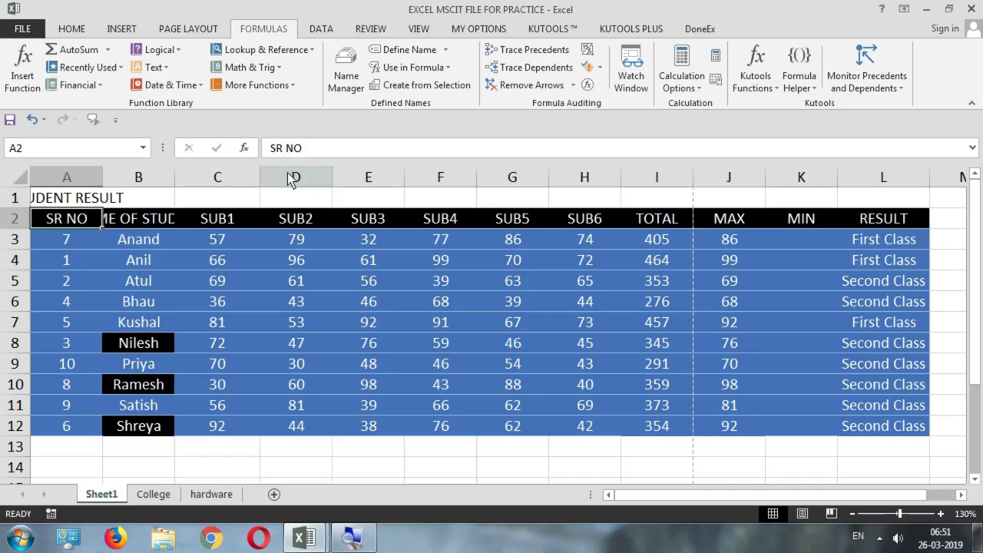
pyautogui.click(22, 69)
pyautogui.press('Escape')
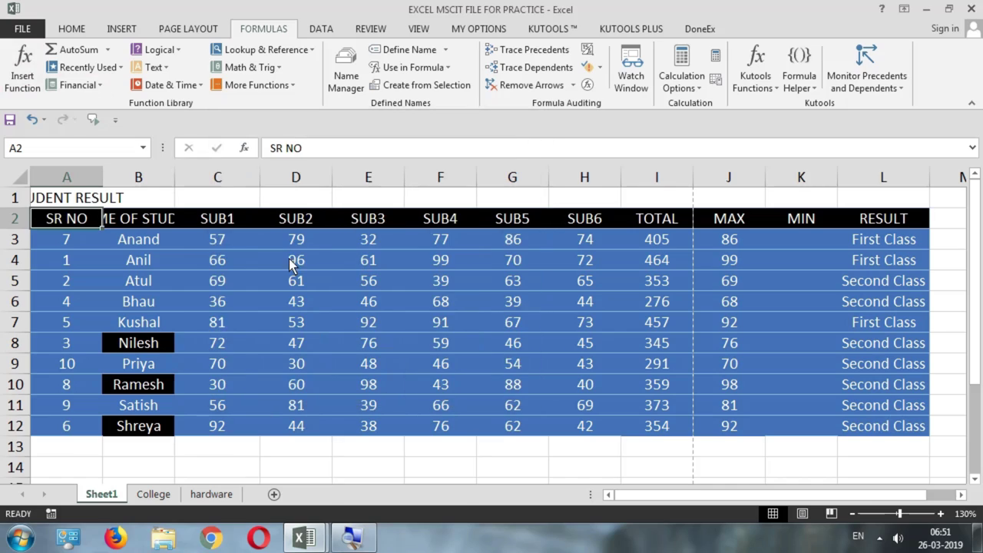
pyautogui.click(72, 28)
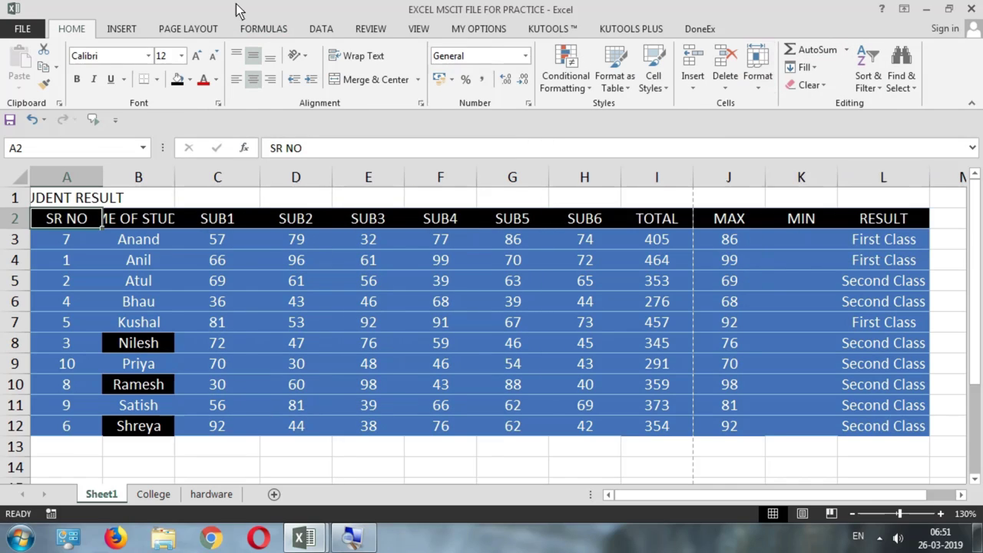
pyautogui.click(273, 29)
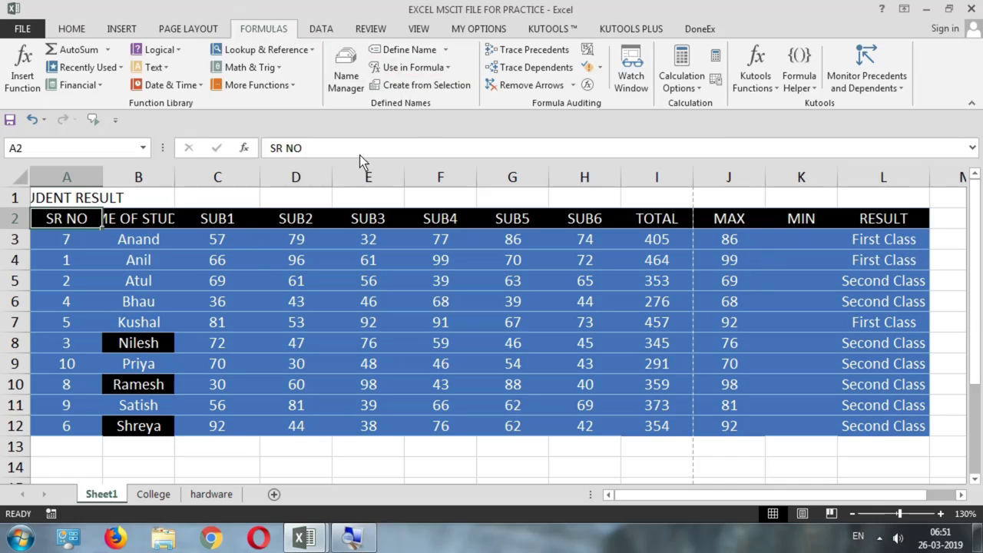
# - Define the name SUB2 for the marks block =Sheet1!$D$2:$G$12, then select D2
pyautogui.moveTo(303, 219); pyautogui.dragTo(510, 427)
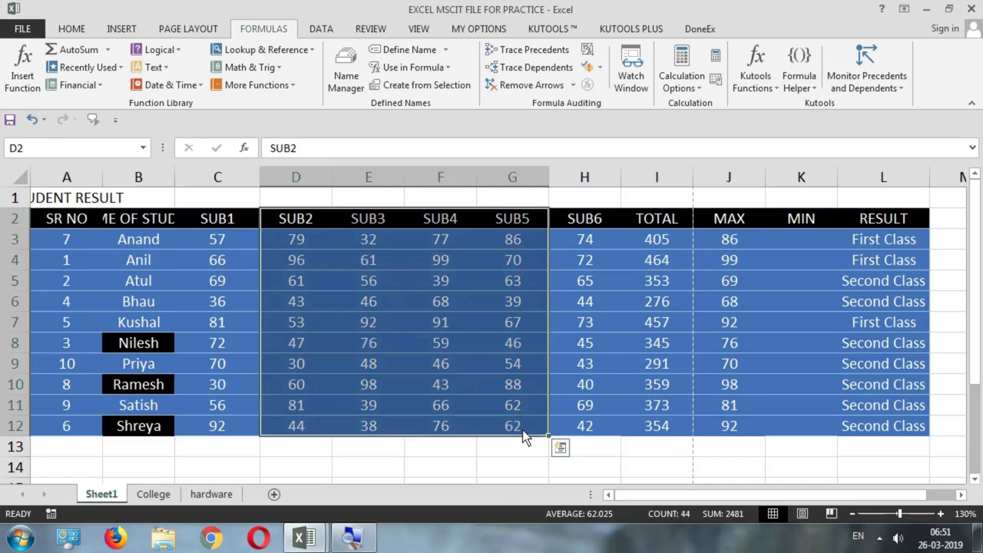
pyautogui.click(404, 49)
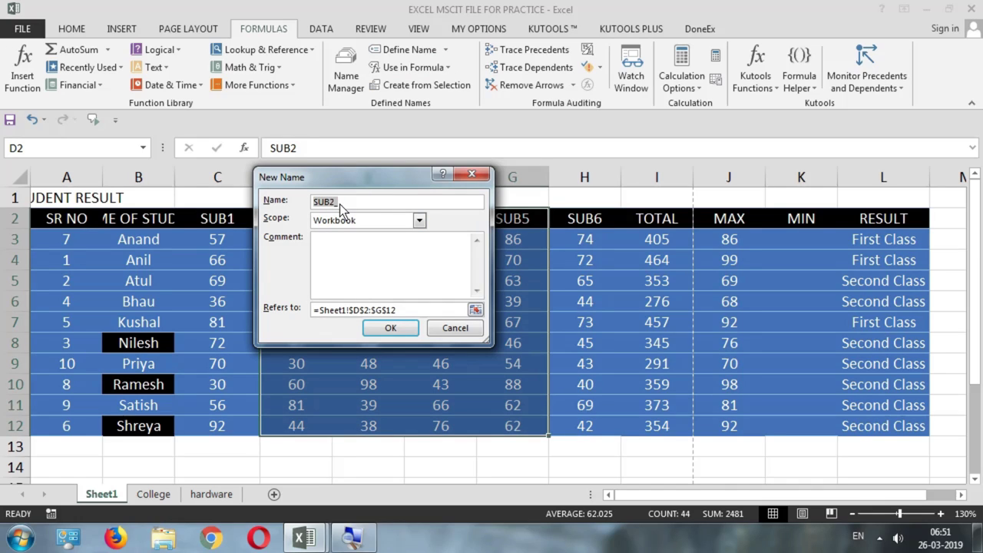
pyautogui.press('Return')
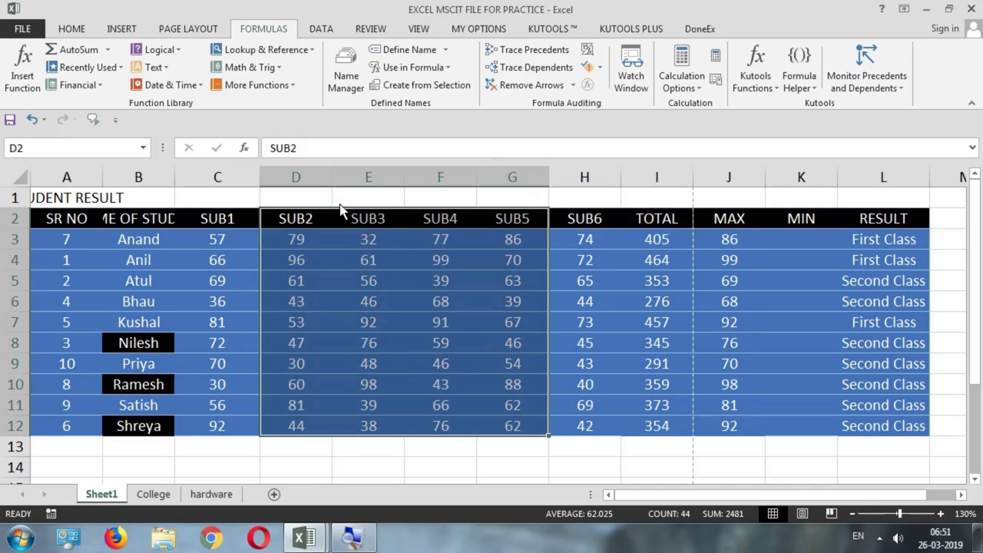
pyautogui.click(300, 221)
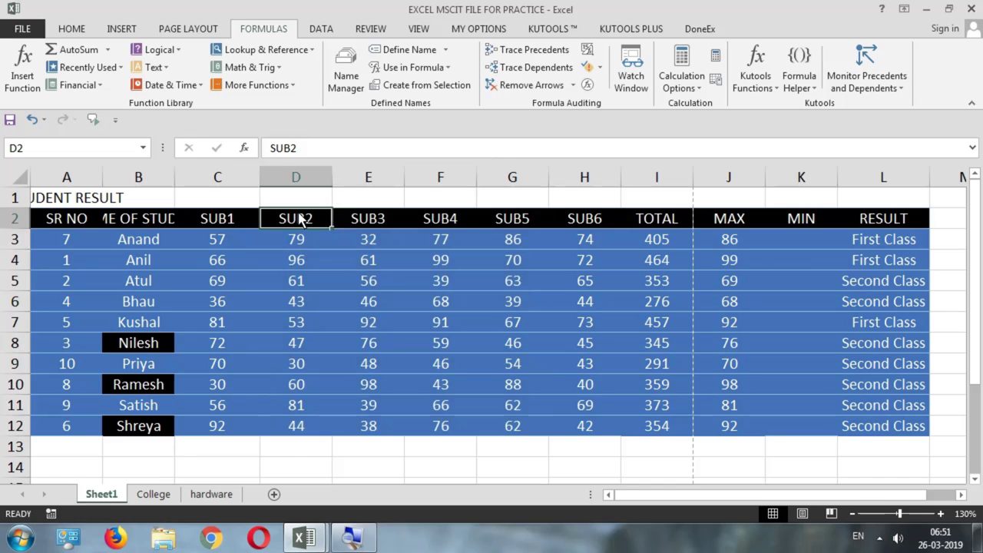
# - Switch the ribbon to the DATA tab with its sort and filter commands
pyautogui.click(320, 29)
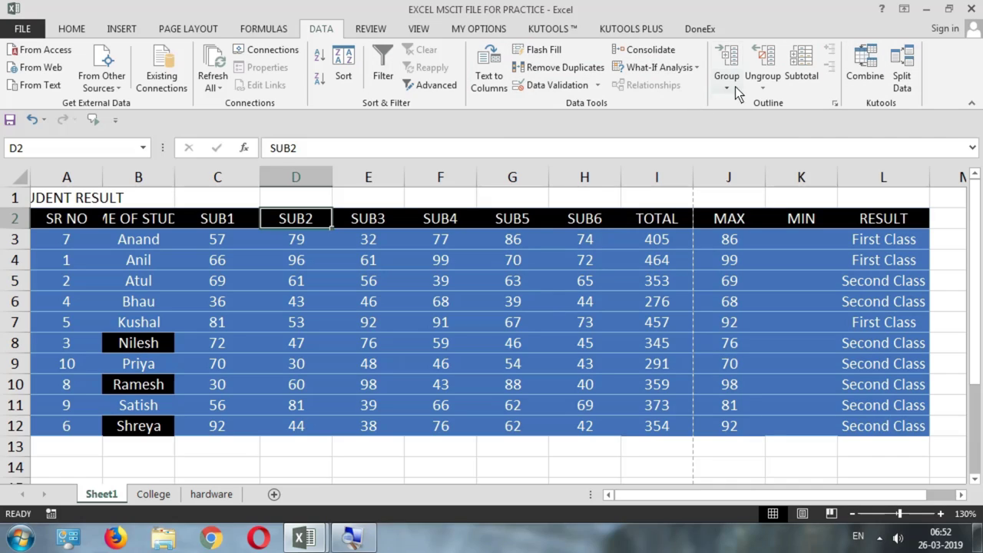
# - Run Spelling from the Review tab, cancel it, and switch to the View tab
pyautogui.click(372, 29)
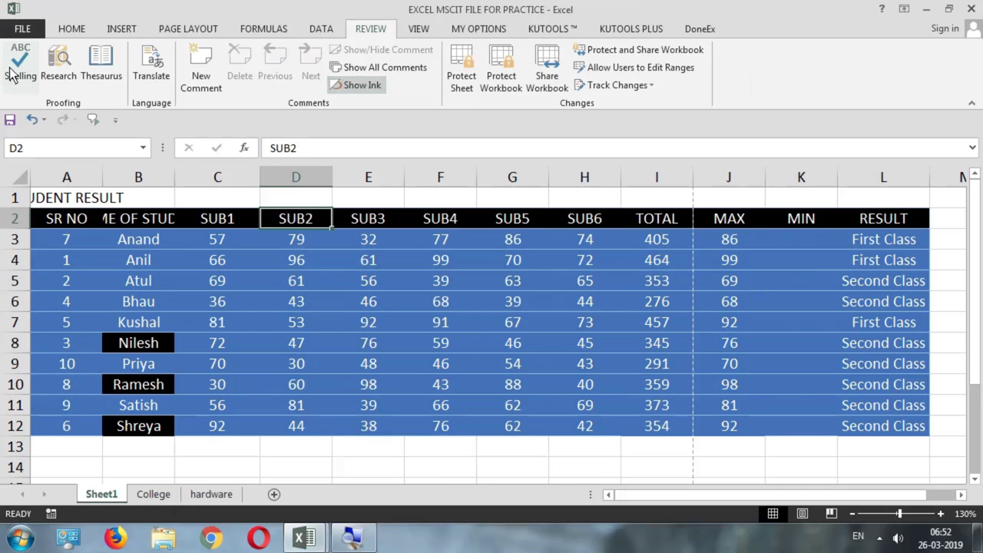
pyautogui.click(15, 69)
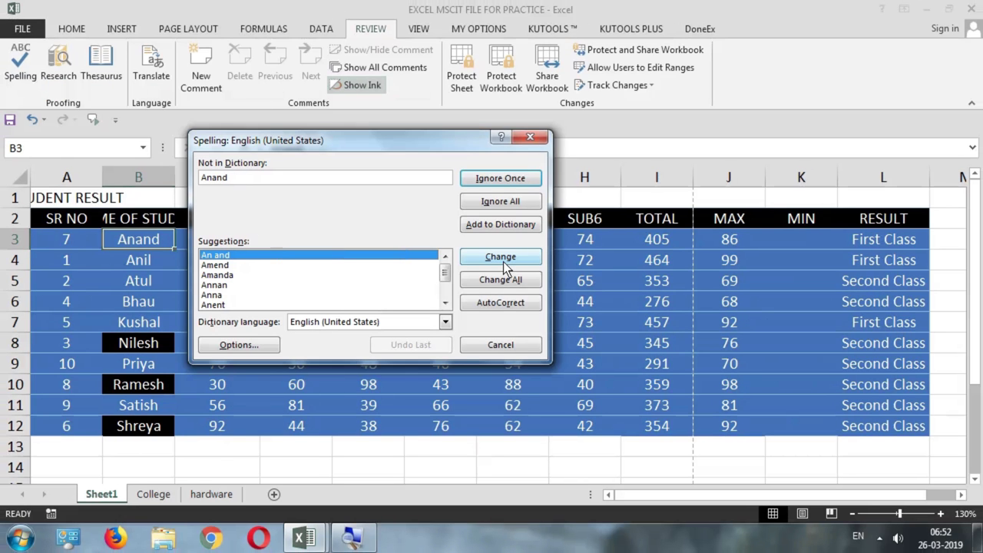
pyautogui.click(524, 344)
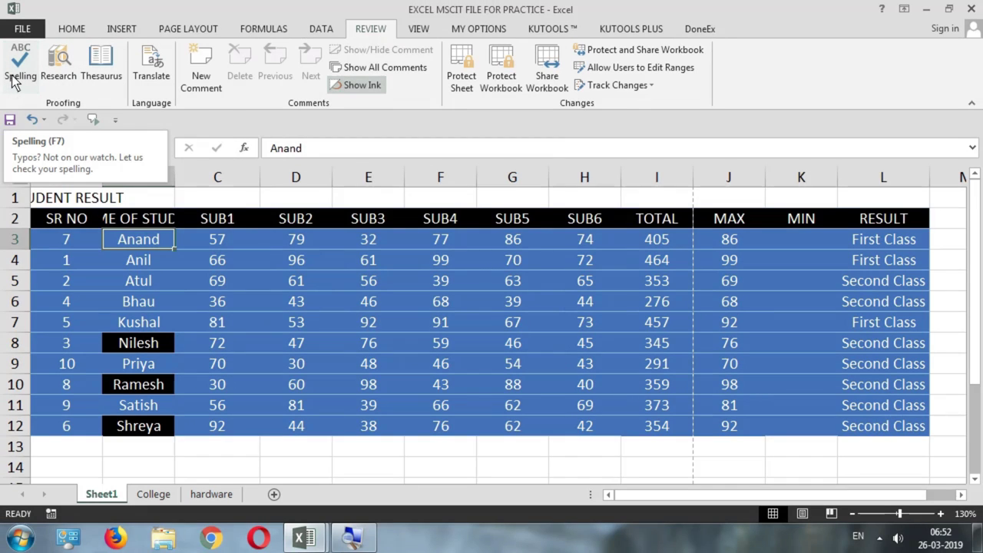
pyautogui.click(418, 30)
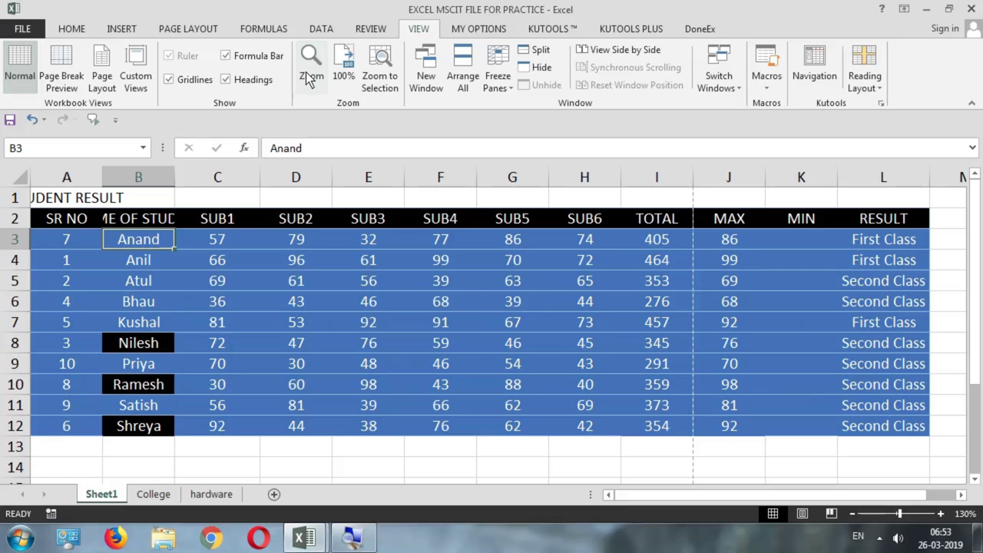
pyautogui.click(308, 81)
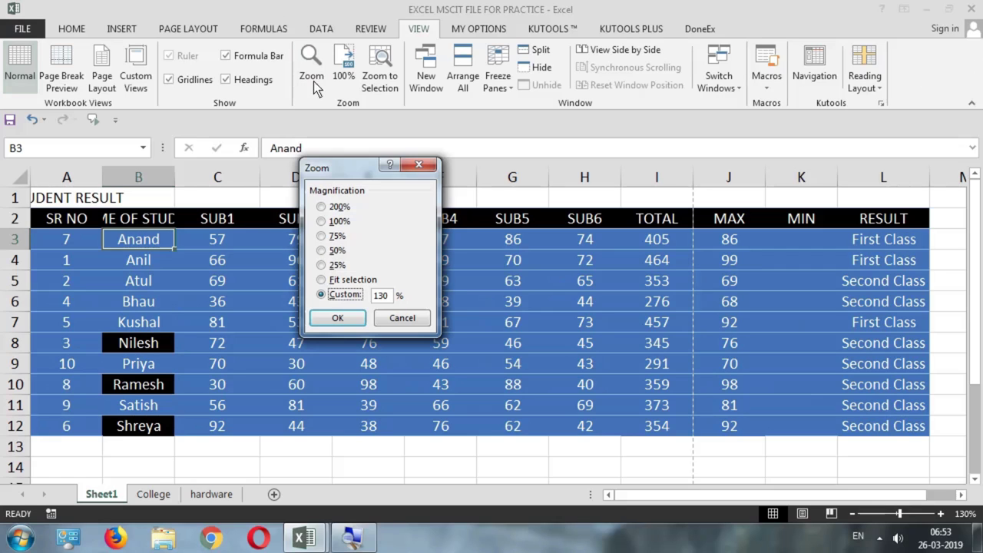
pyautogui.click(333, 253)
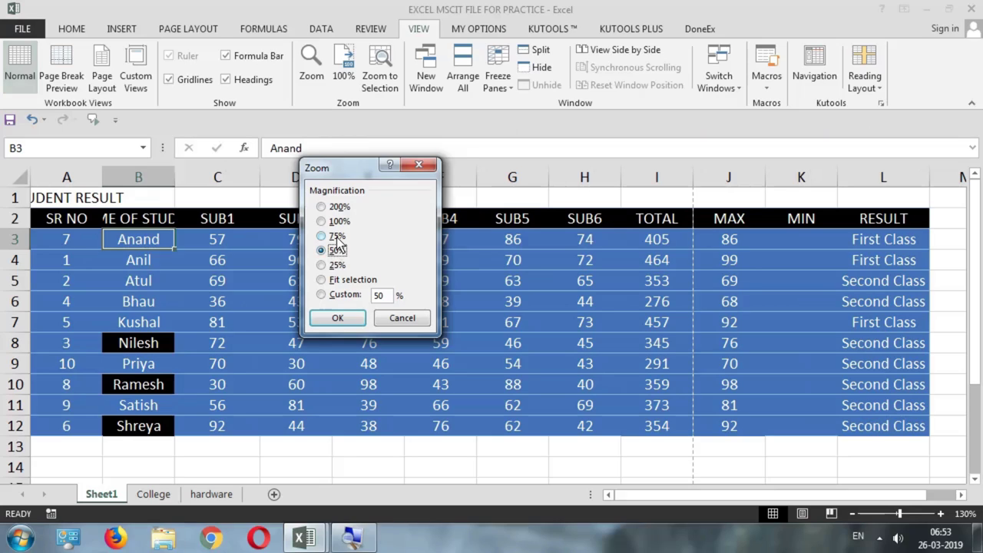
pyautogui.click(338, 238)
pyautogui.click(337, 222)
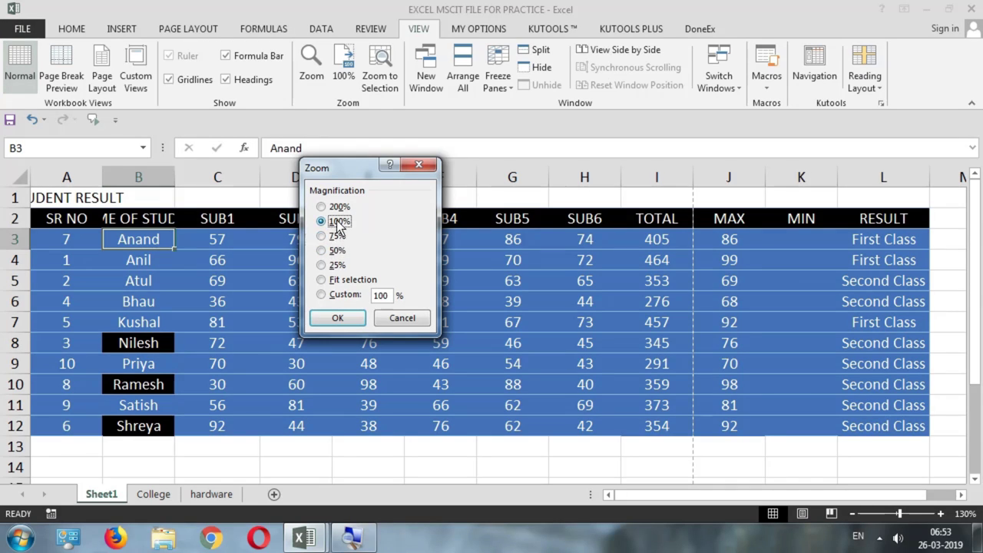
pyautogui.click(337, 236)
pyautogui.click(338, 221)
pyautogui.click(337, 237)
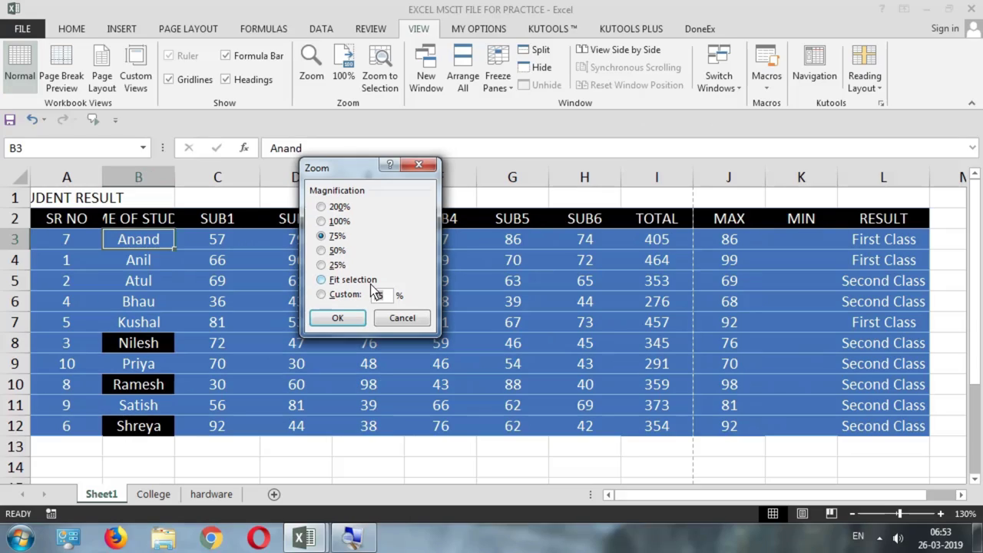
pyautogui.click(339, 318)
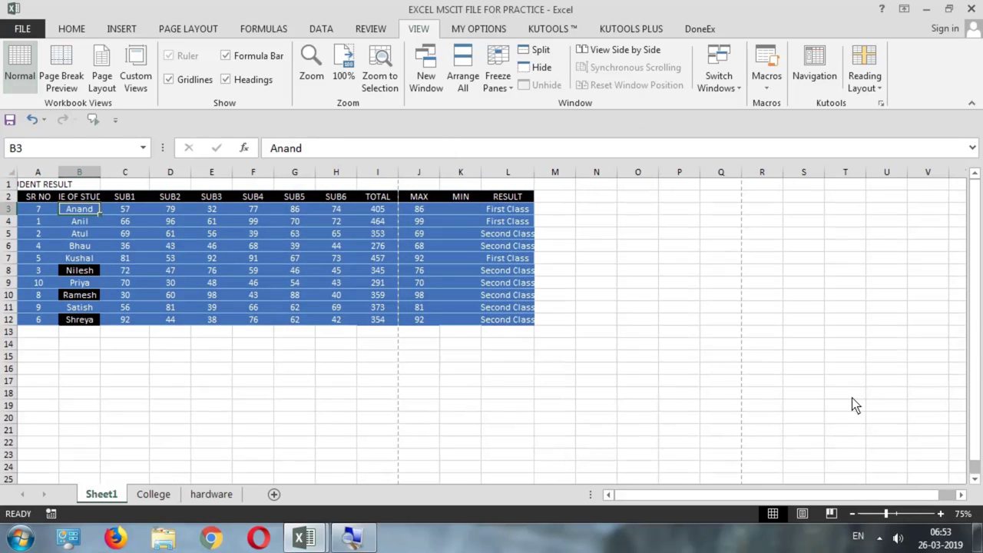
pyautogui.moveTo(886, 513); pyautogui.dragTo(895, 513)
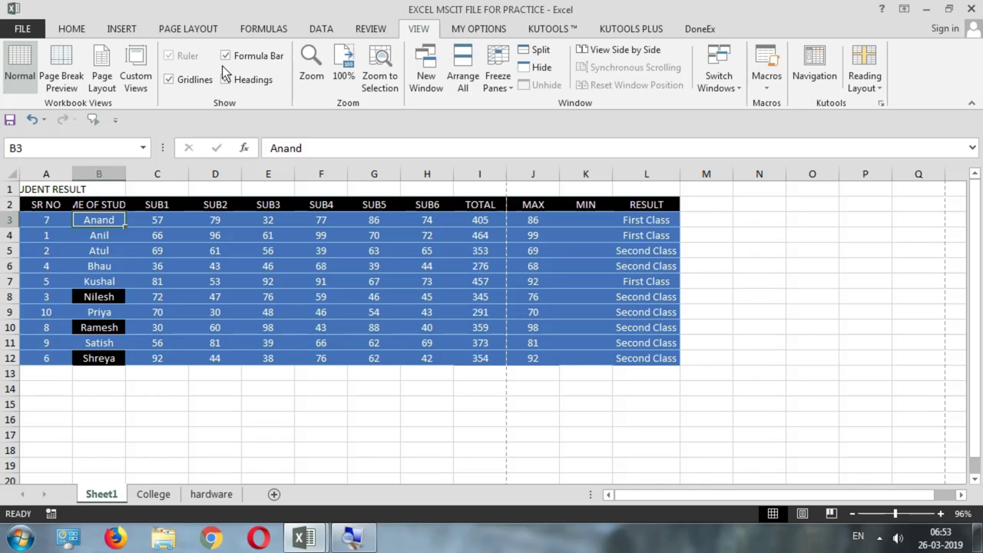
pyautogui.keyDown('ctrl'); pyautogui.scroll(3, 60, 207); pyautogui.keyUp('ctrl')
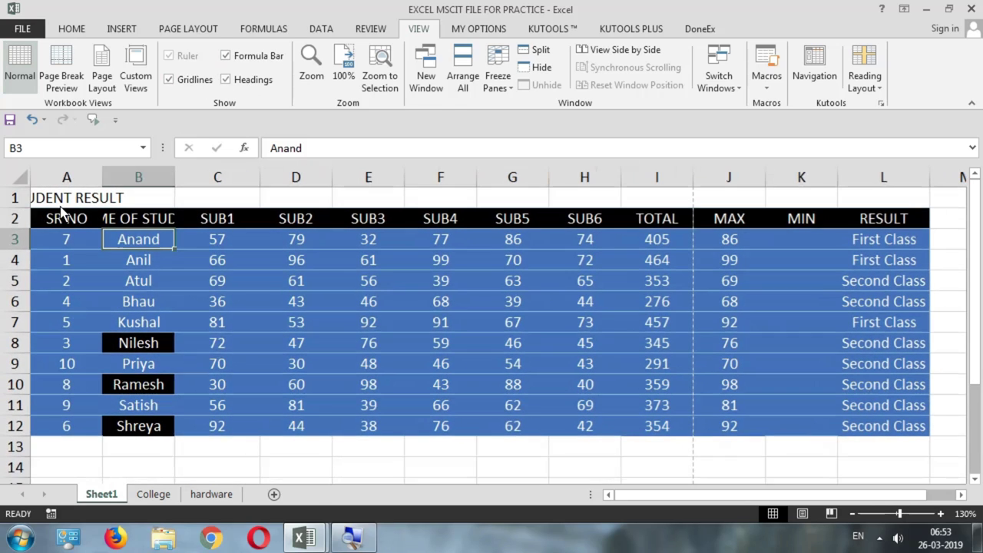
pyautogui.click(61, 202)
# - Open and dismiss the Freeze Panes options, then select A3 and A2 and scroll the table
pyautogui.click(499, 81)
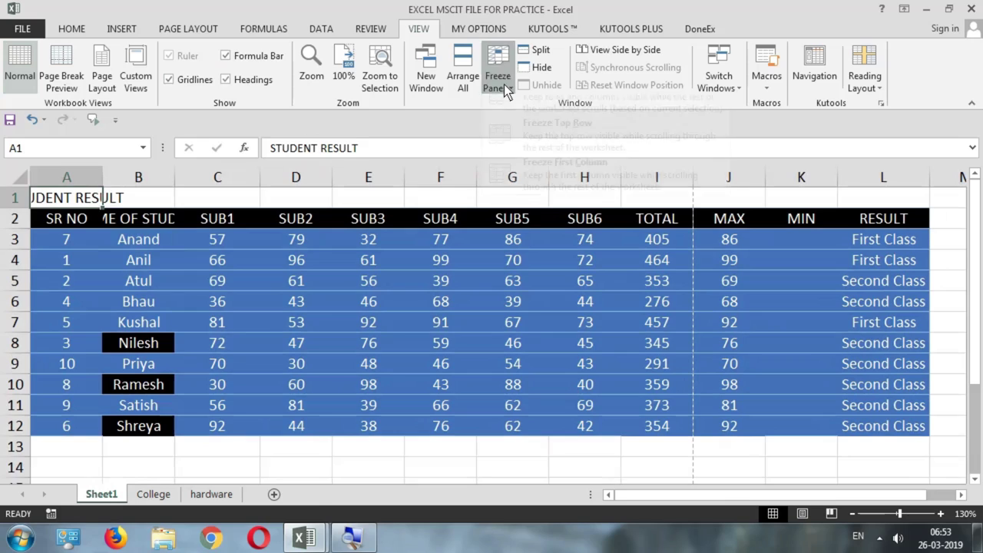
pyautogui.click(121, 235)
pyautogui.click(81, 242)
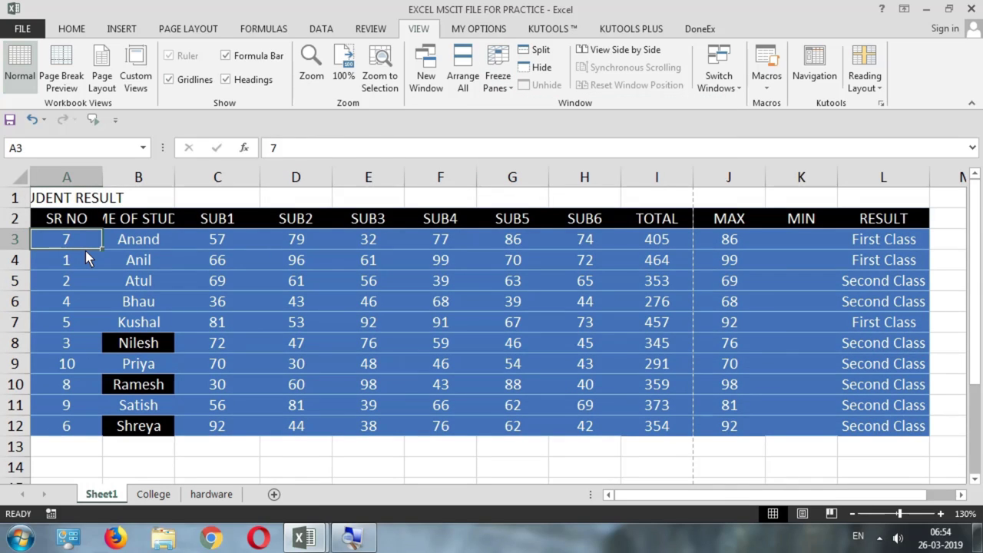
pyautogui.click(59, 225)
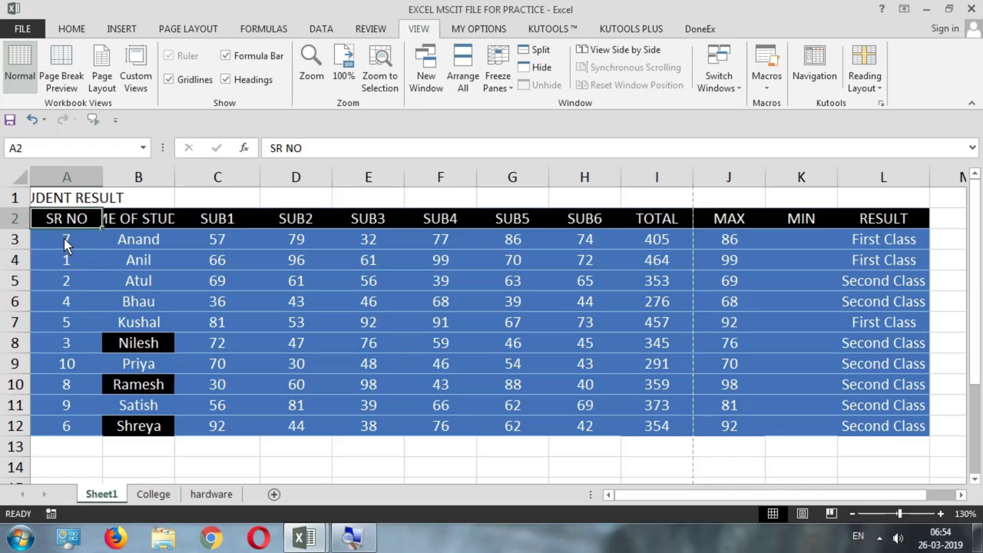
pyautogui.scroll(-5, 64, 244)
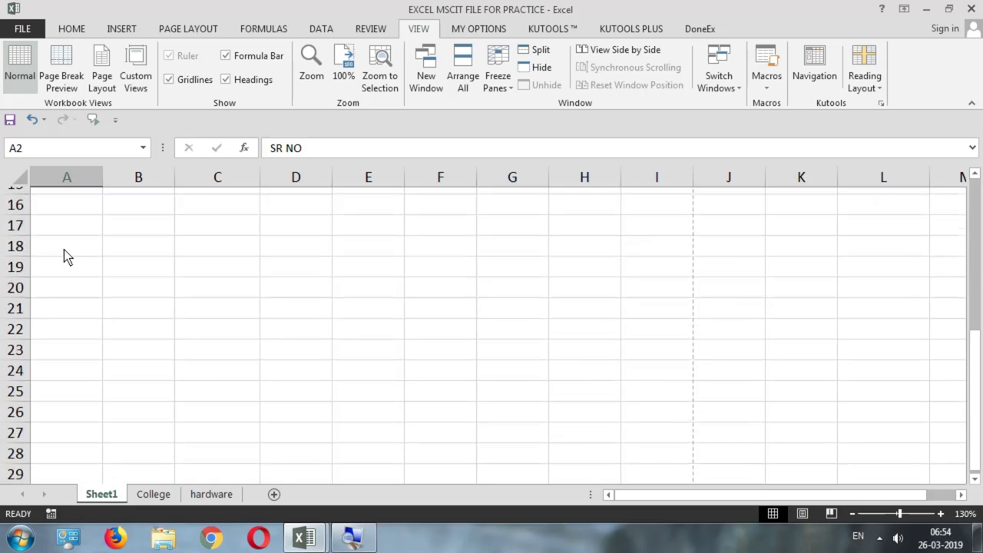
pyautogui.scroll(5, 64, 253)
pyautogui.scroll(1, 63, 254)
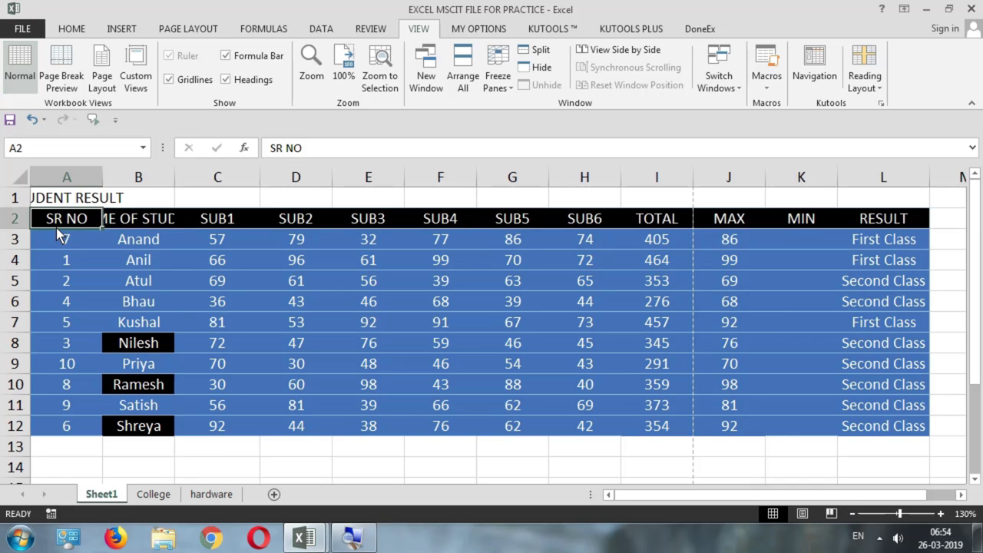
pyautogui.scroll(-4, 58, 234)
pyautogui.scroll(4, 58, 237)
pyautogui.scroll(-4, 60, 228)
# - Select some empty cells below the table, settle on A3, and show the Freeze Panes options
pyautogui.moveTo(222, 239); pyautogui.dragTo(275, 351)
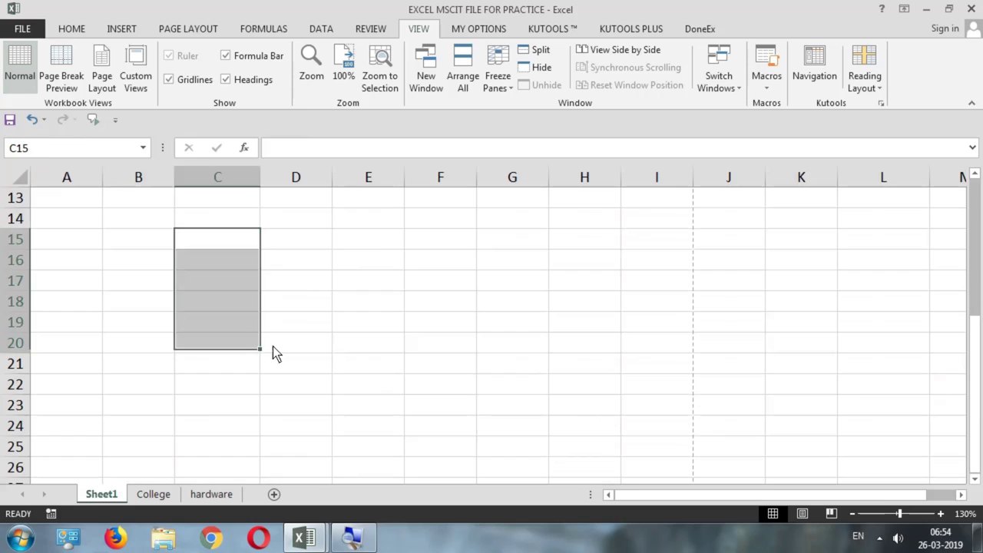
pyautogui.moveTo(298, 260); pyautogui.dragTo(298, 362)
pyautogui.moveTo(363, 259); pyautogui.dragTo(363, 384)
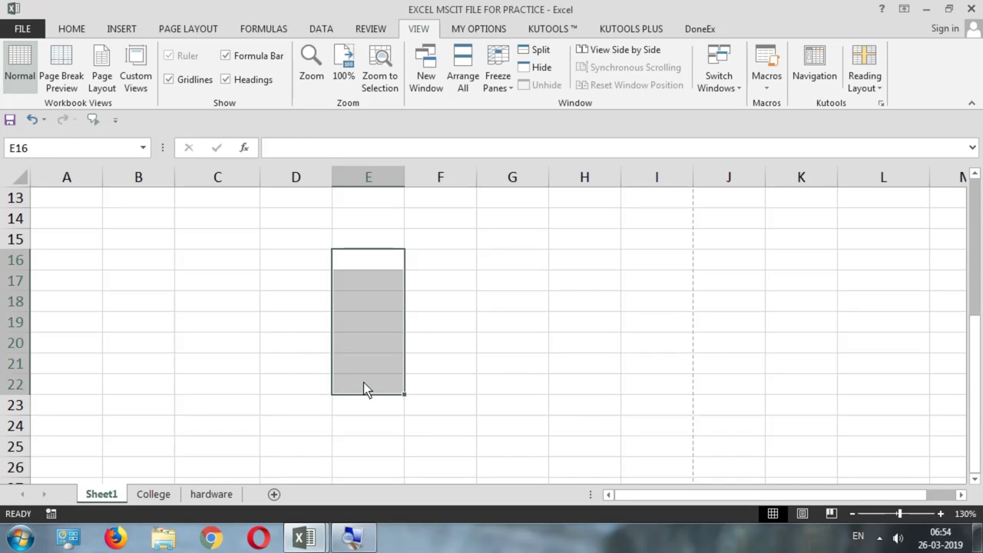
pyautogui.click(467, 313)
pyautogui.scroll(4, 460, 312)
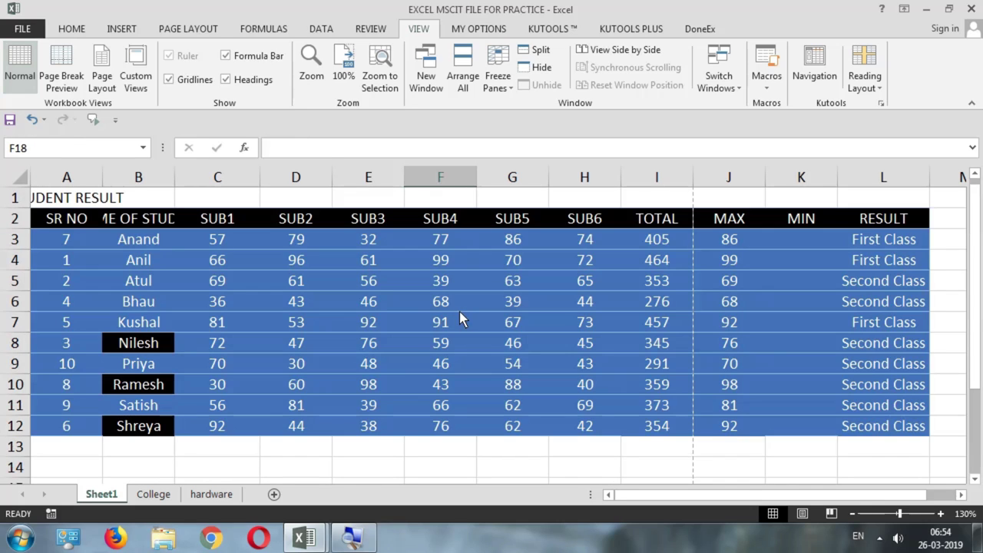
pyautogui.click(68, 220)
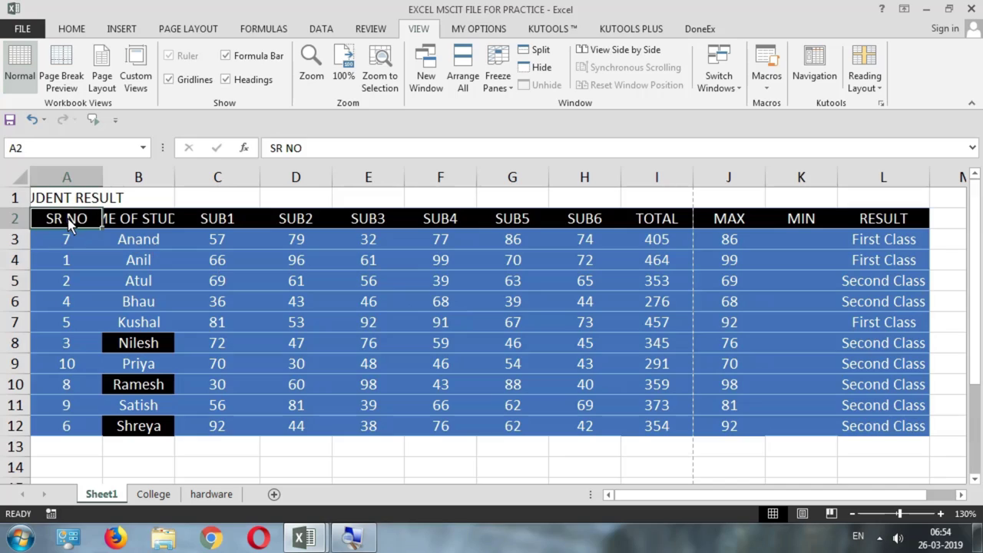
pyautogui.click(49, 245)
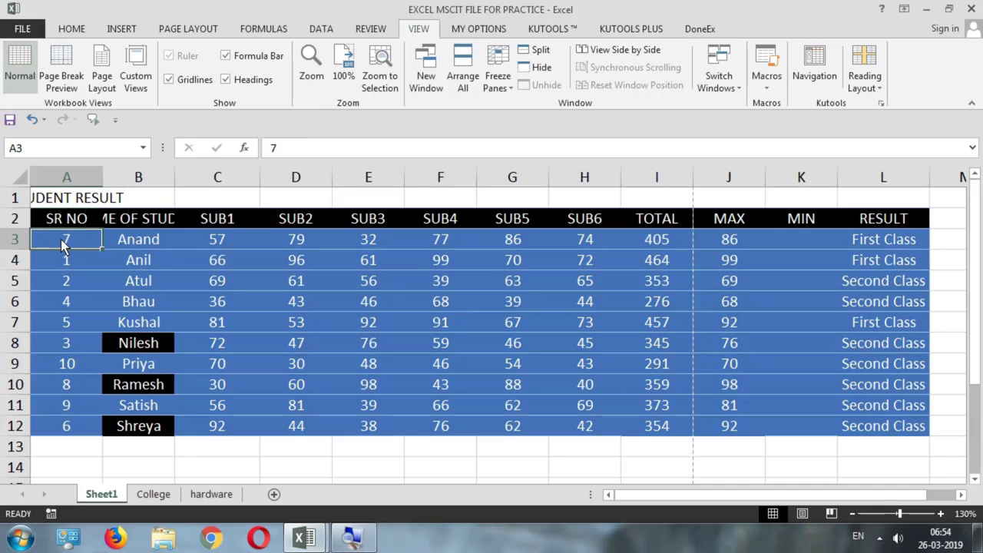
pyautogui.click(60, 197)
pyautogui.click(60, 221)
pyautogui.click(55, 243)
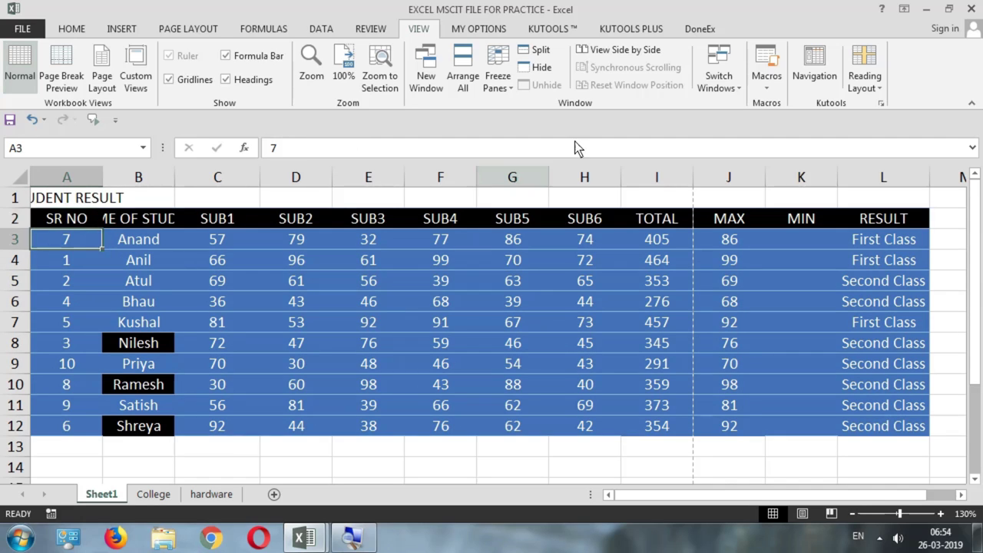
pyautogui.click(503, 87)
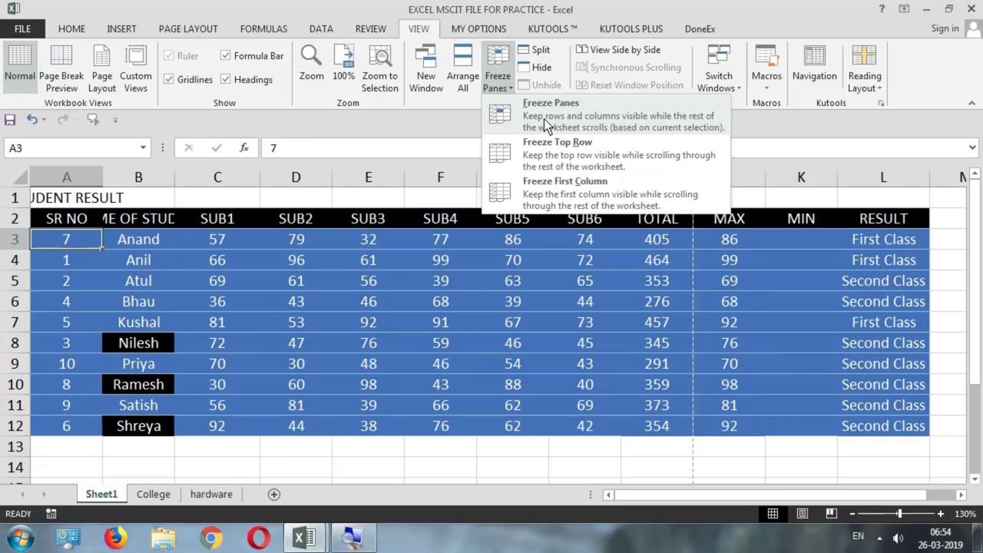
# - Freeze rows 1–2 above the student data and scroll down to check them
pyautogui.click(544, 119)
pyautogui.scroll(-2, 51, 254)
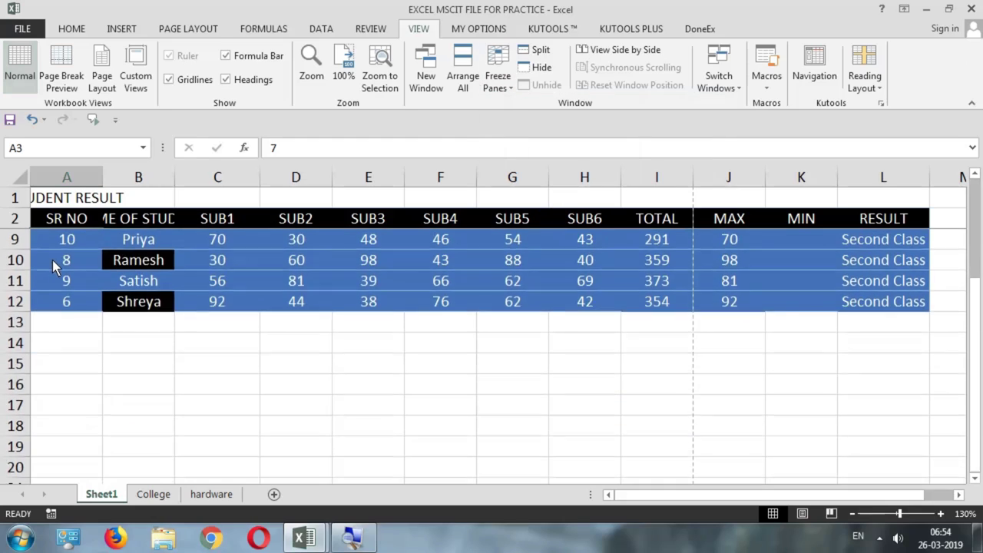
pyautogui.scroll(-12, 52, 260)
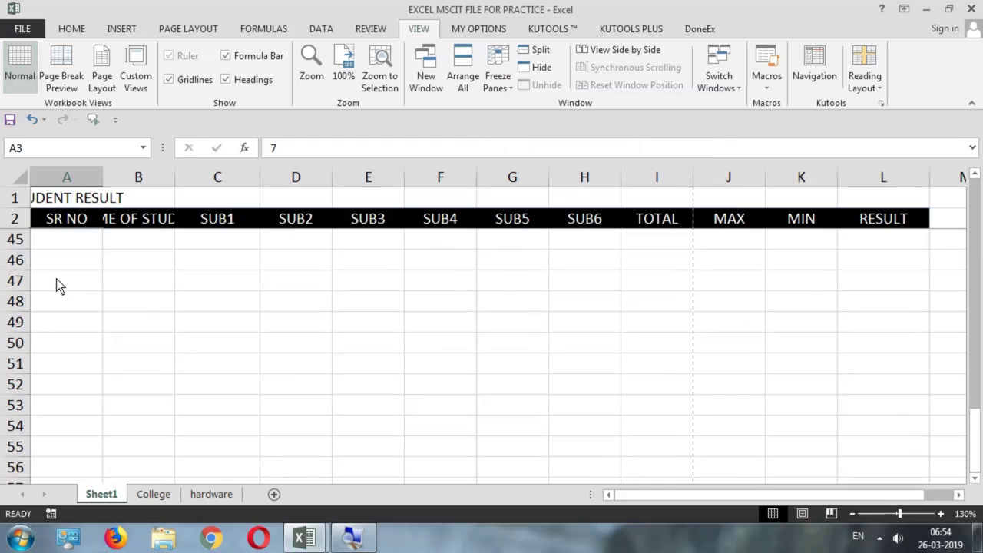
pyautogui.scroll(-3, 58, 283)
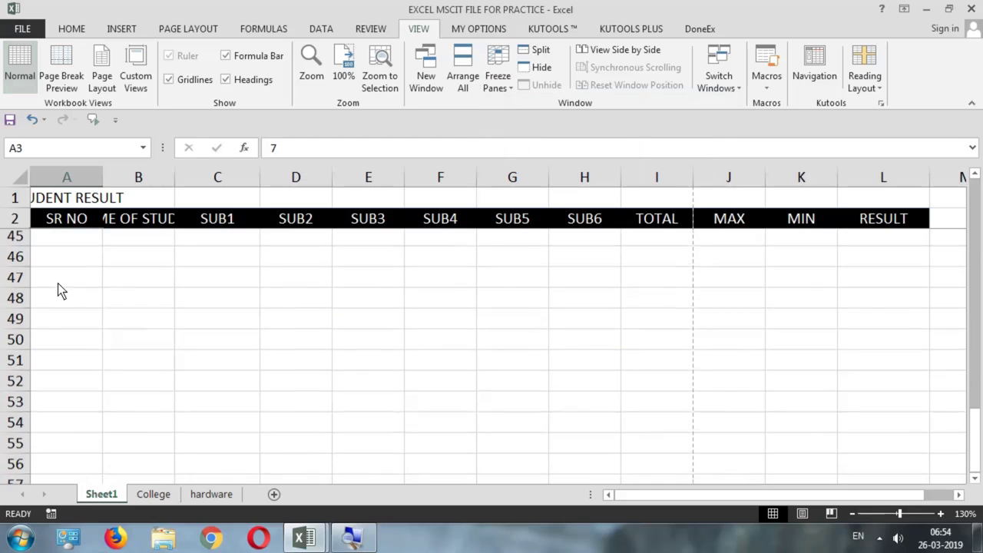
# - Unfreeze the panes, select title cell A1, and bring up the Freeze Panes choices again
pyautogui.click(501, 87)
pyautogui.click(517, 119)
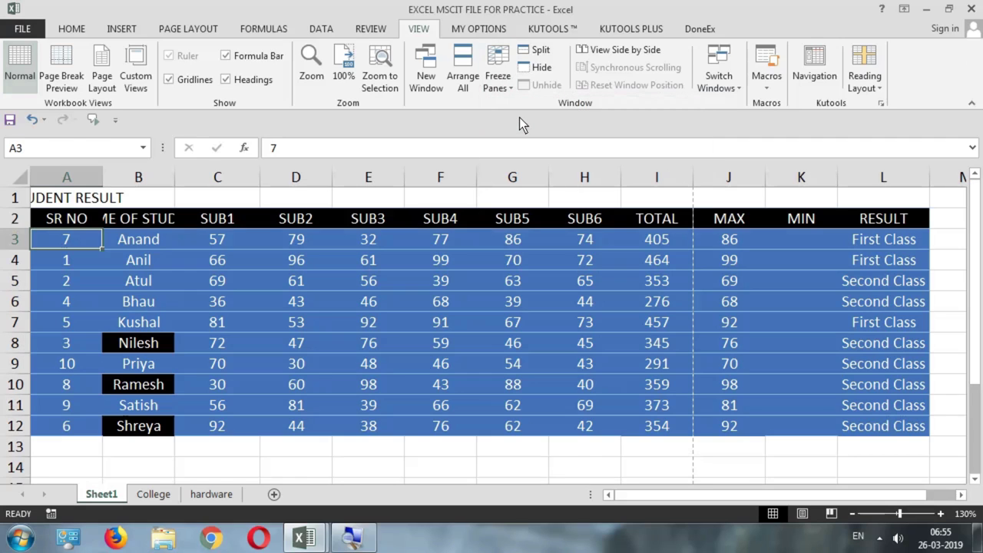
pyautogui.click(141, 282)
pyautogui.scroll(-2, 145, 283)
pyautogui.scroll(2, 145, 284)
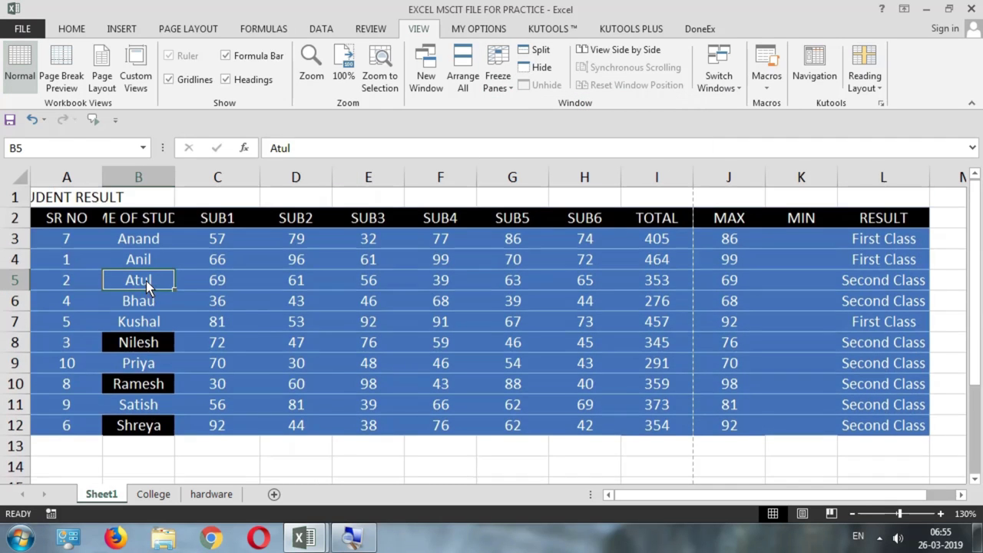
pyautogui.click(48, 198)
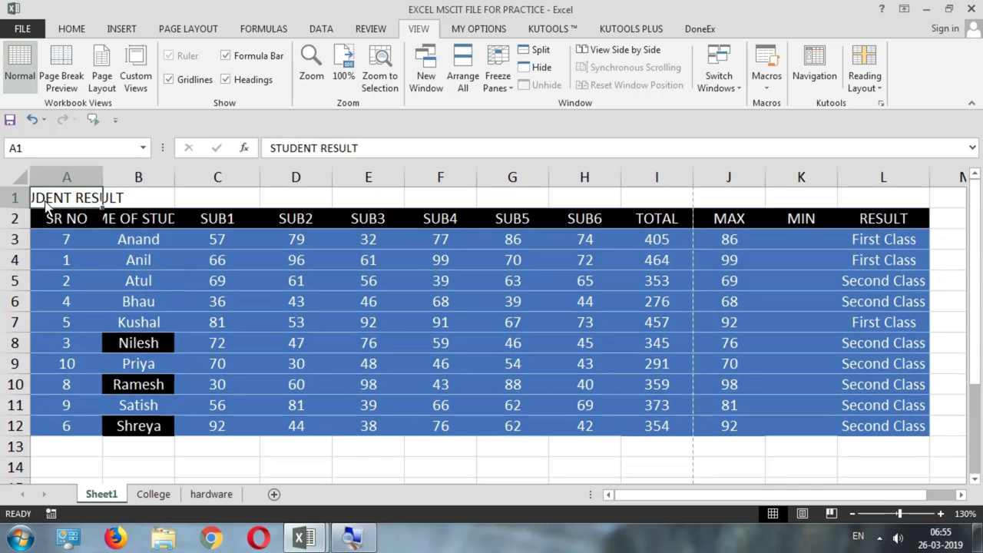
pyautogui.click(497, 76)
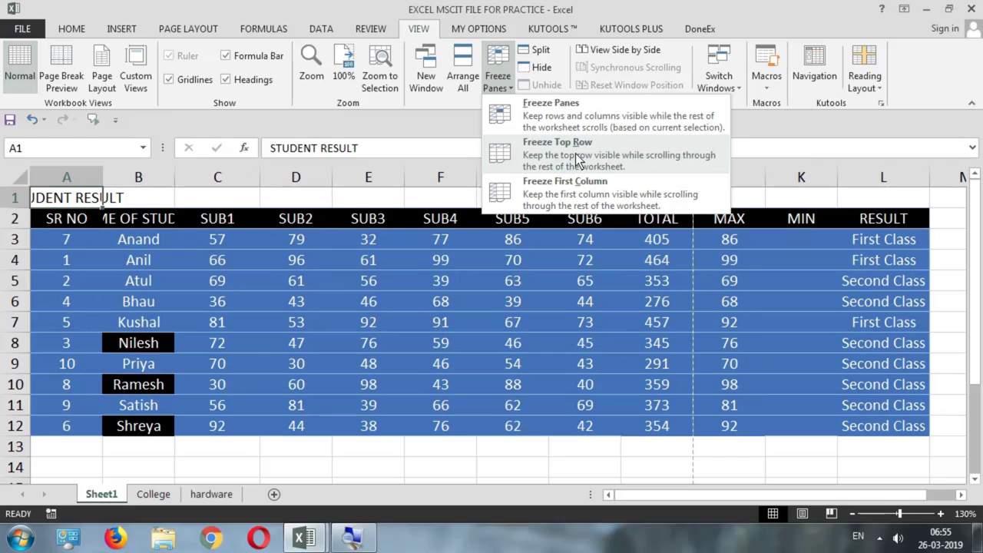
# - Freeze the top row and scroll down to confirm the STUDENT RESULT title stays visible
pyautogui.click(577, 160)
pyautogui.scroll(-8, 215, 249)
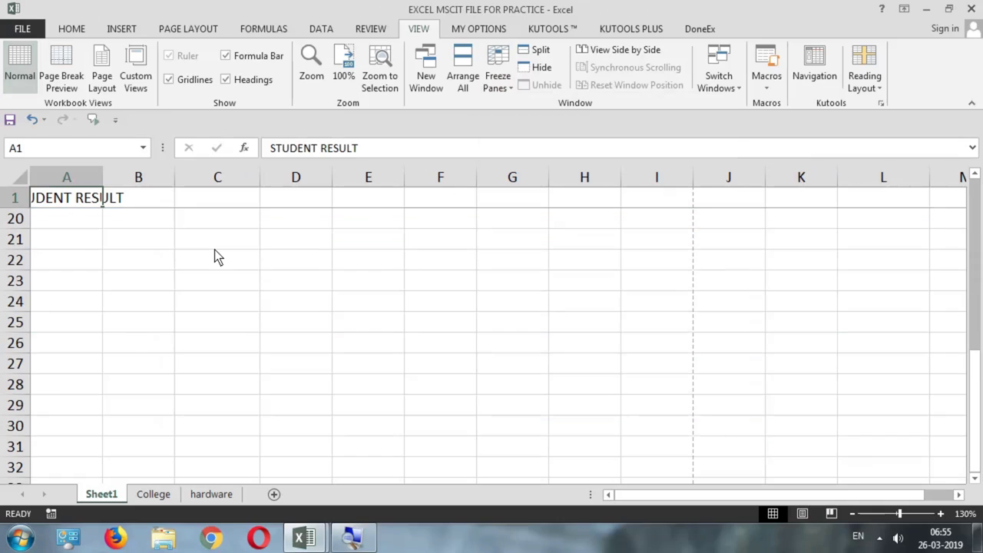
pyautogui.scroll(-8, 215, 251)
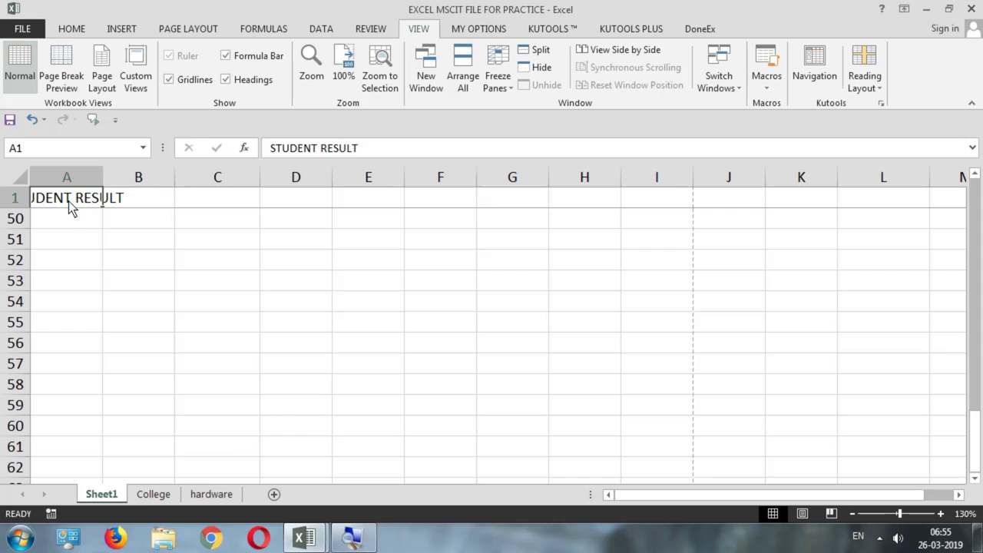
pyautogui.scroll(-3, 68, 224)
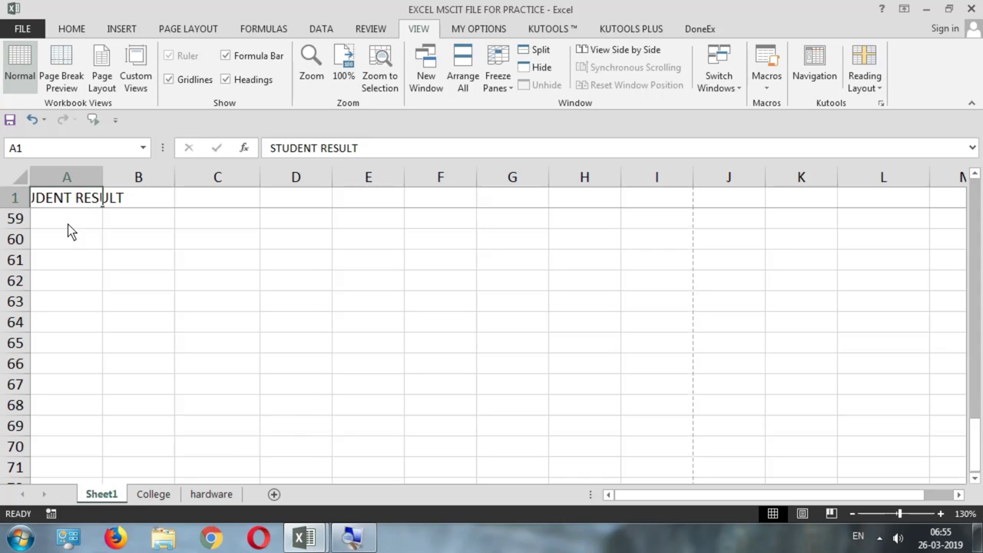
pyautogui.scroll(-4, 68, 223)
pyautogui.scroll(-7, 74, 245)
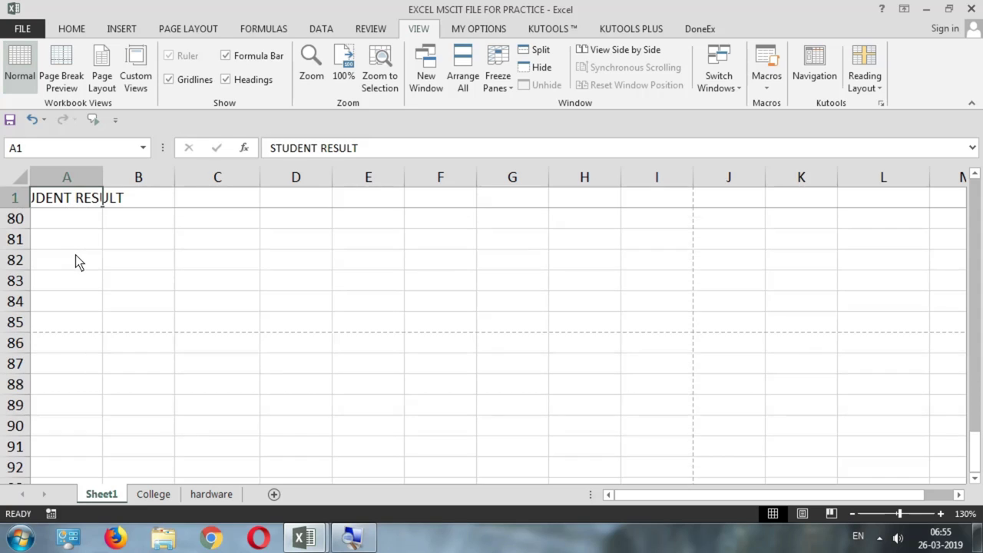
# - Unfreeze the top row, then select cells A1–A3 in turn, ending on A3
pyautogui.click(497, 91)
pyautogui.click(540, 121)
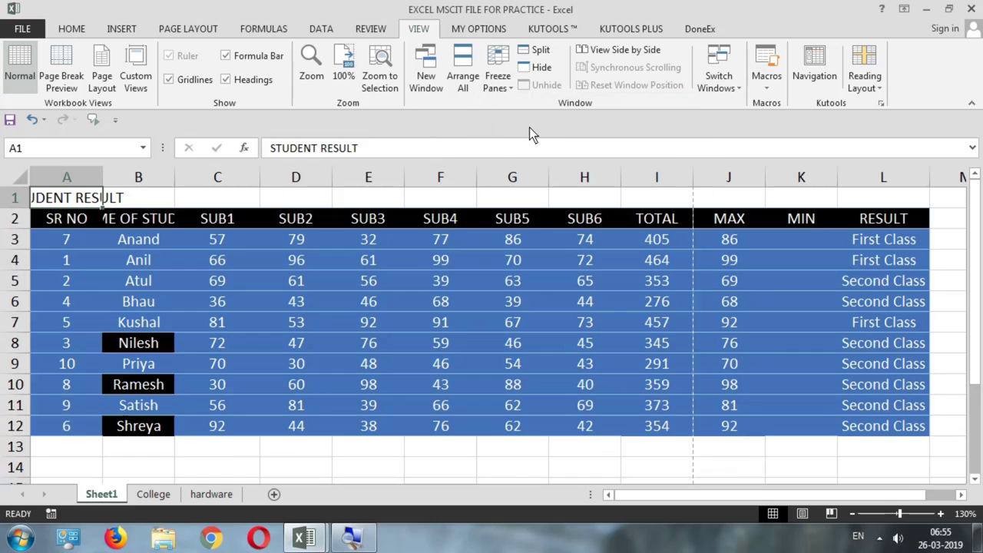
pyautogui.click(69, 220)
pyautogui.click(75, 204)
pyautogui.click(66, 244)
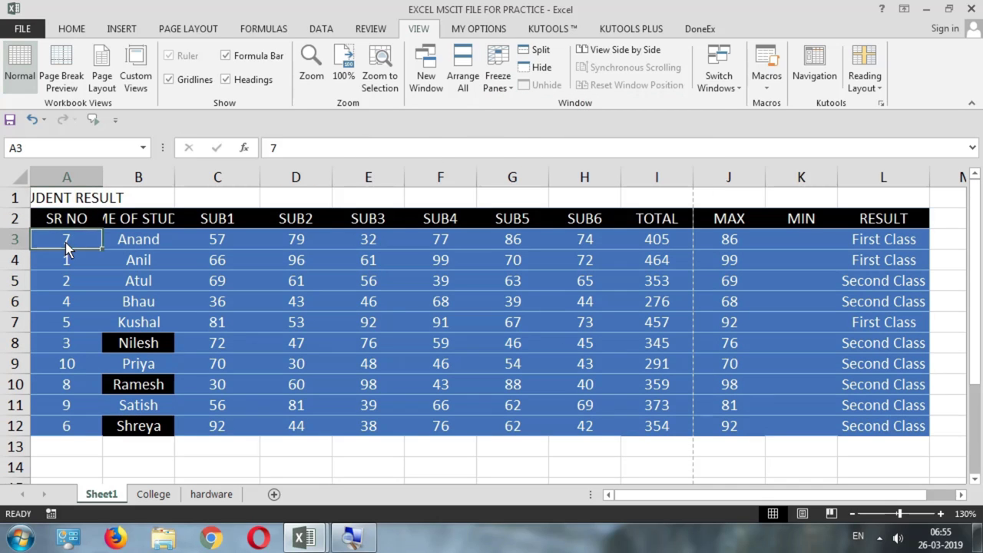
pyautogui.click(74, 204)
pyautogui.click(72, 222)
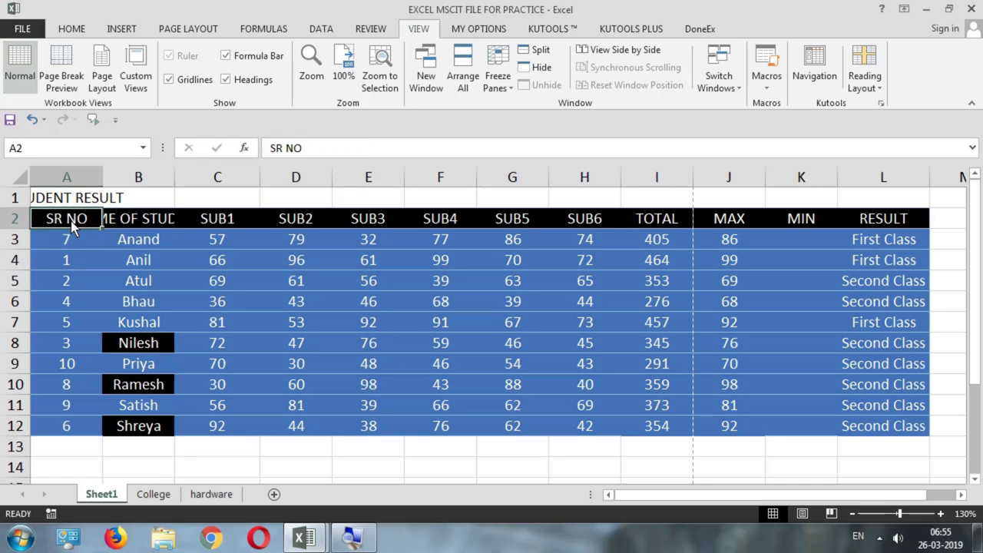
pyautogui.click(73, 243)
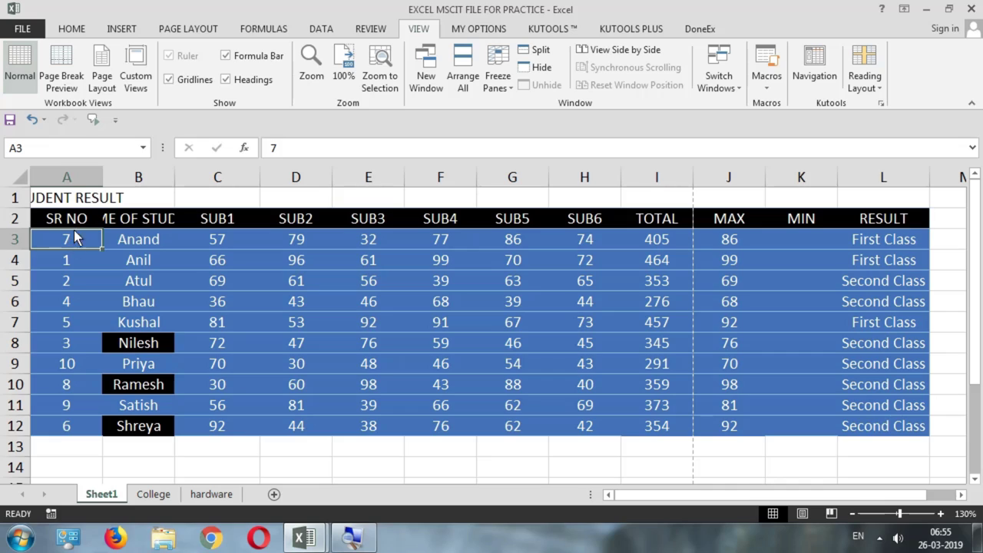
# - Move among cells A1–A3 and bring up the Freeze Panes options
pyautogui.press('Return')
pyautogui.scroll(-3, 74, 240)
pyautogui.scroll(3, 74, 240)
pyautogui.click(73, 203)
pyautogui.click(73, 218)
pyautogui.click(72, 203)
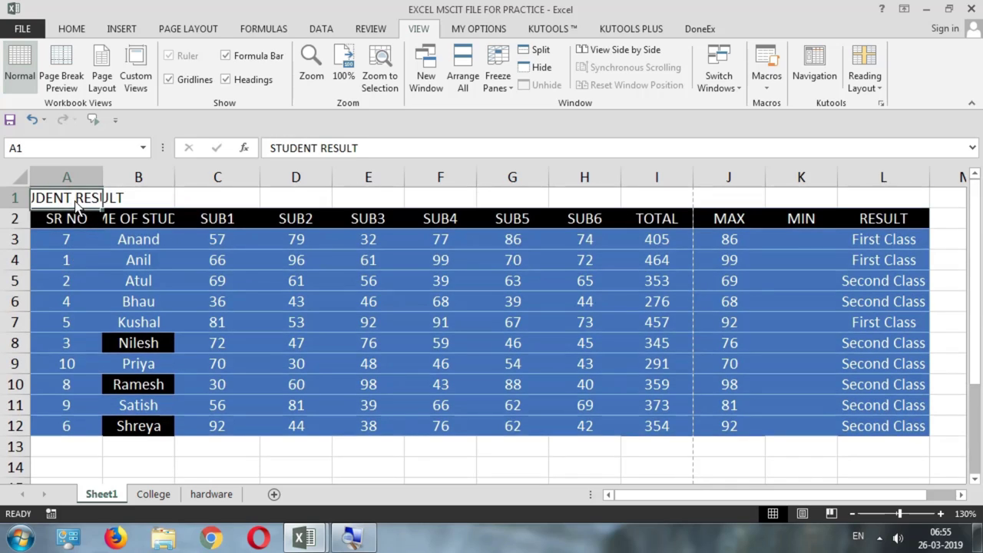
pyautogui.click(490, 82)
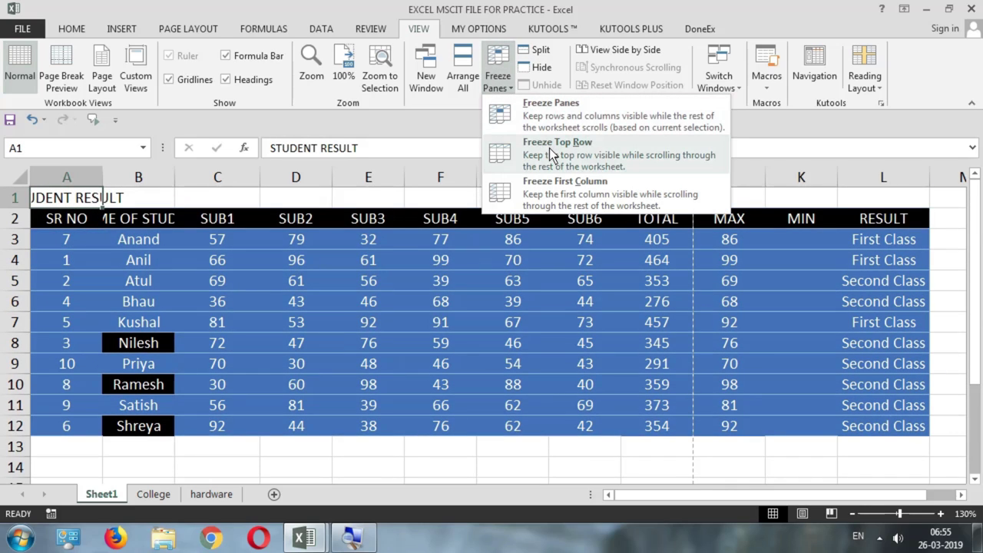
# - Delete row 1 holding the STUDENT RESULT title, then select A1 and A2
pyautogui.click(23, 218)
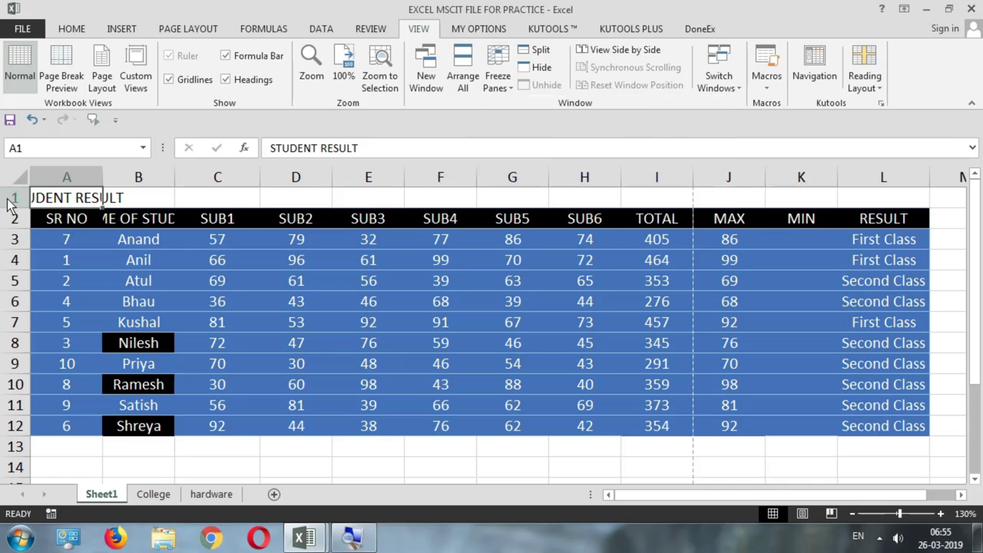
pyautogui.rightClick(11, 198)
pyautogui.click(41, 326)
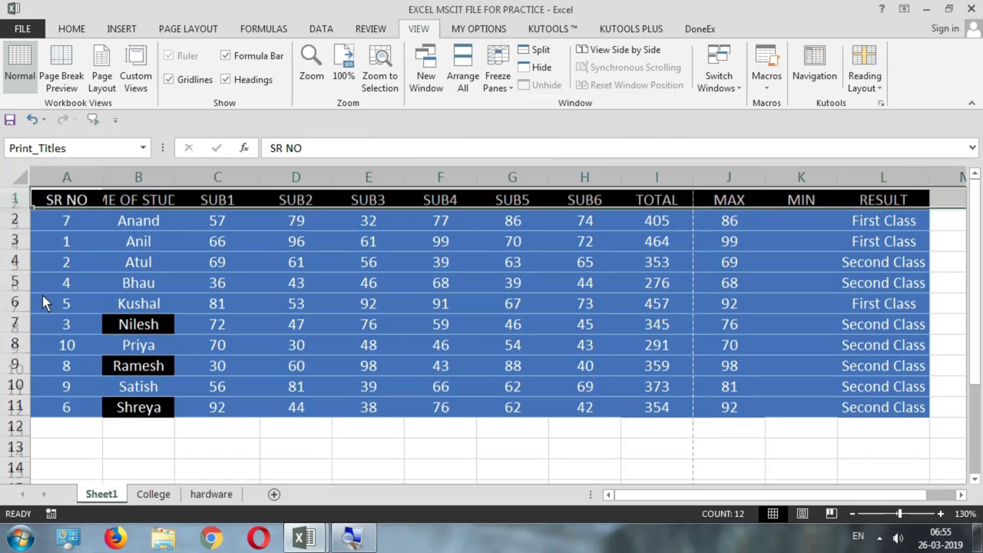
pyautogui.click(65, 201)
pyautogui.click(69, 218)
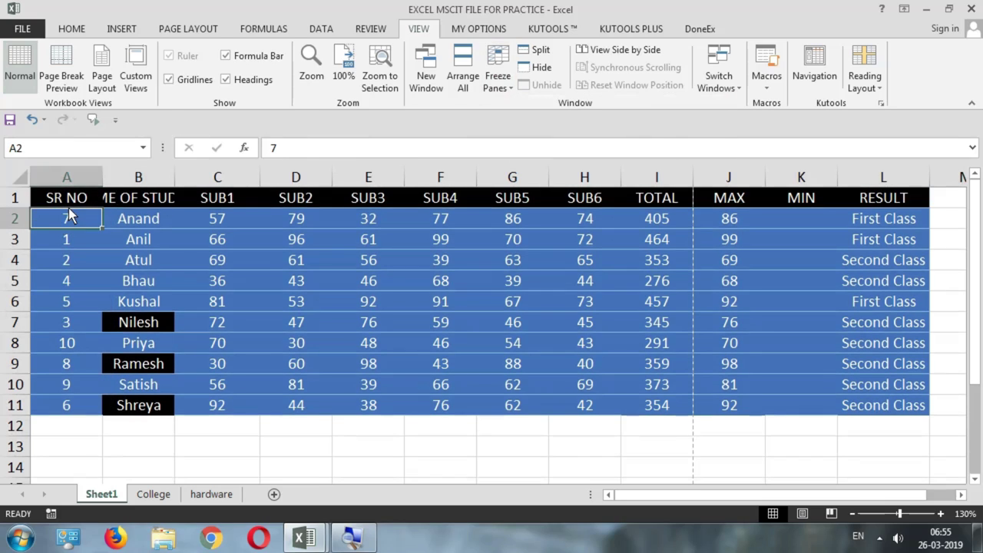
# - Freeze the top header row, scroll to confirm it stays visible, then unfreeze it
pyautogui.click(503, 83)
pyautogui.click(517, 153)
pyautogui.scroll(-5, 151, 266)
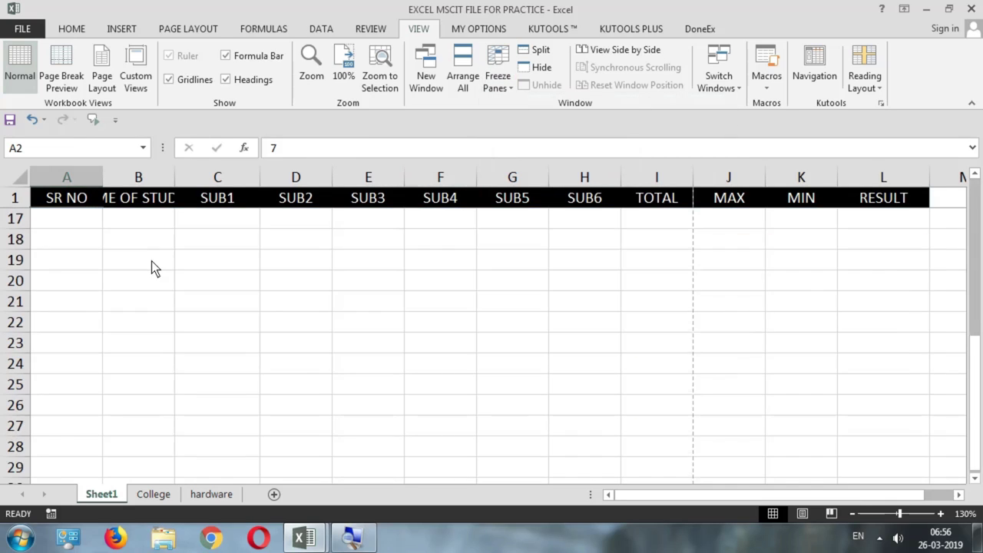
pyautogui.scroll(5, 151, 266)
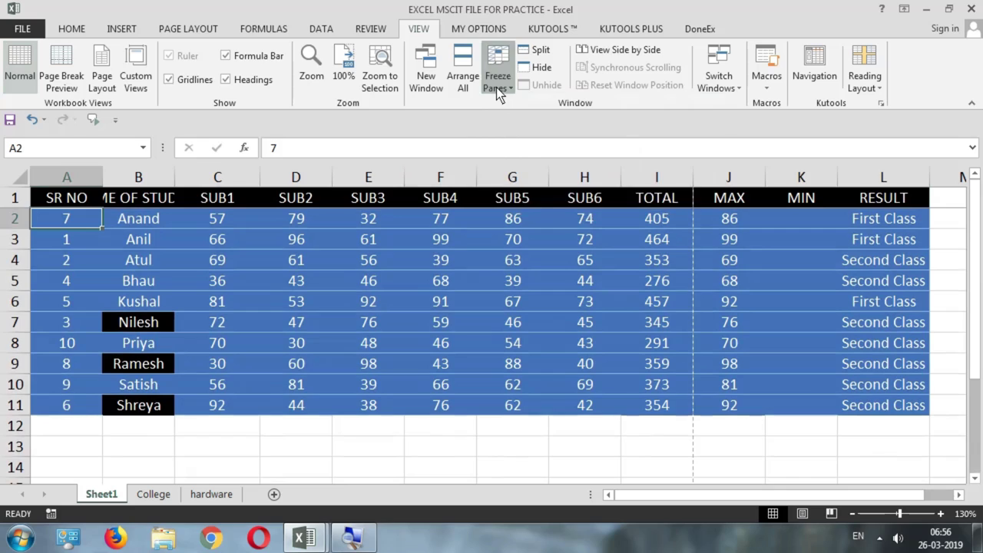
pyautogui.click(500, 90)
pyautogui.click(522, 123)
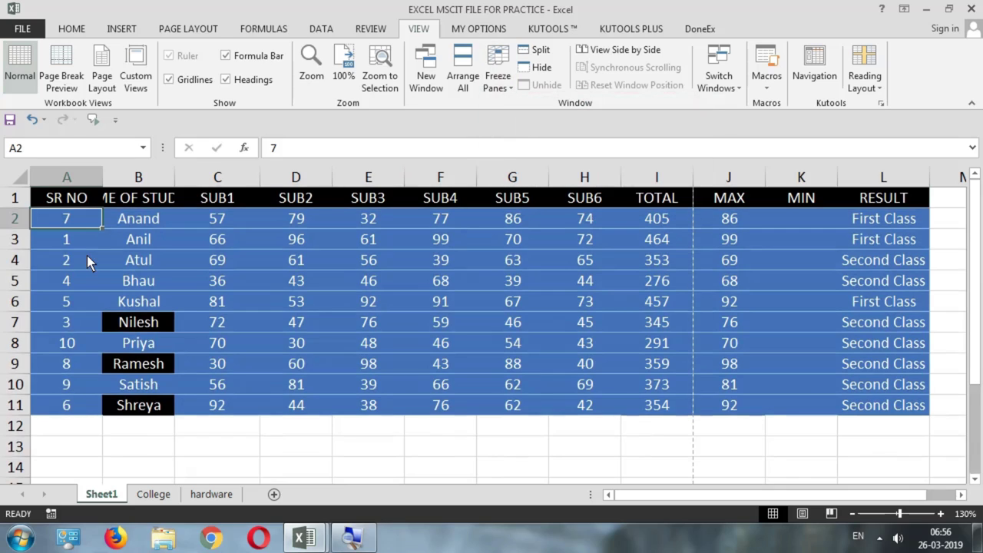
# - Freeze the rows above row 4 from cell A4, then unfreeze and reselect A1
pyautogui.press('Return')
pyautogui.press('Return')
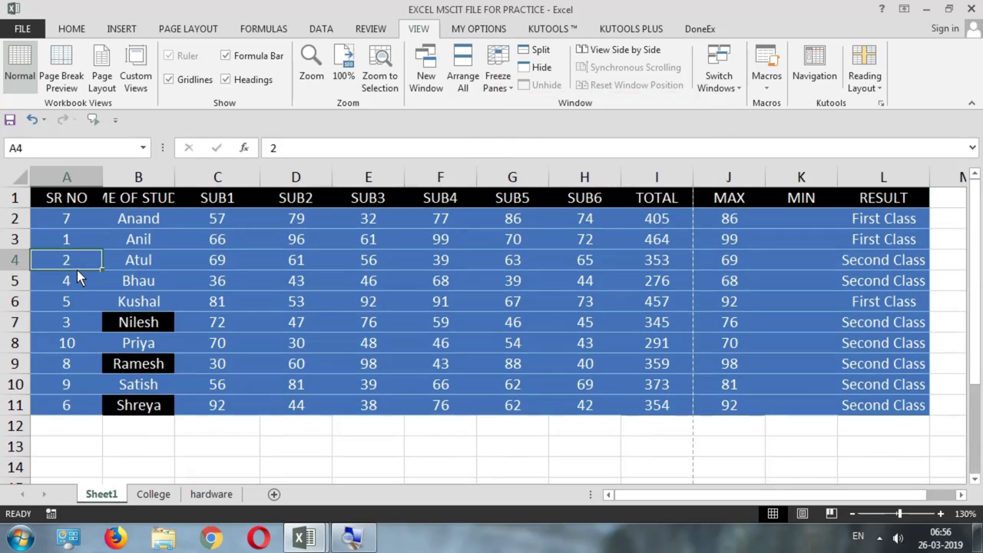
pyautogui.click(504, 91)
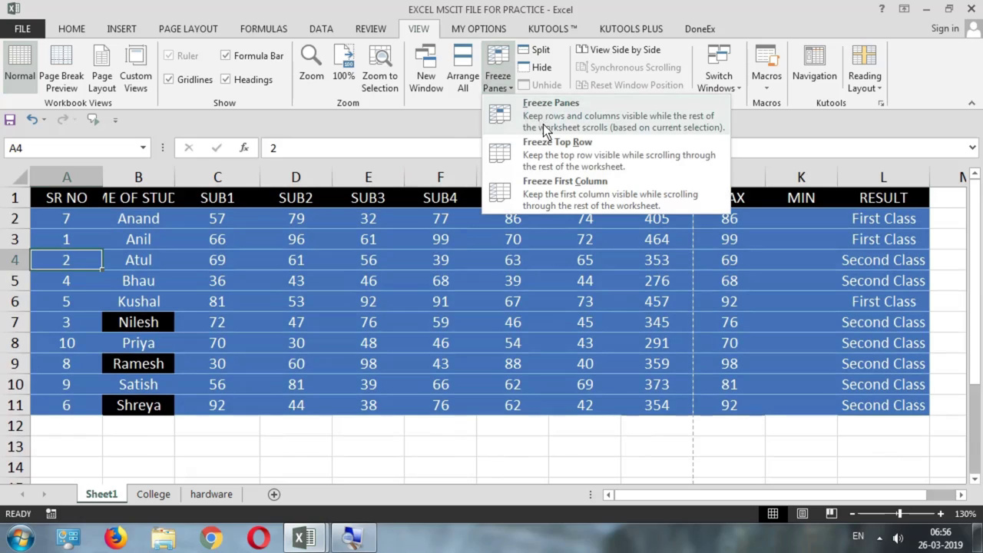
pyautogui.click(543, 123)
pyautogui.click(498, 77)
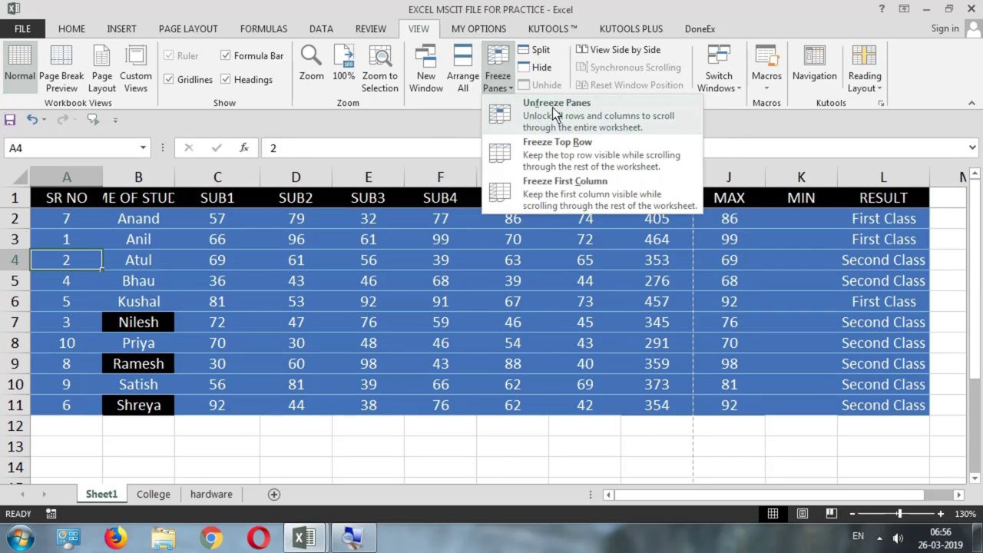
pyautogui.click(555, 107)
pyautogui.click(79, 200)
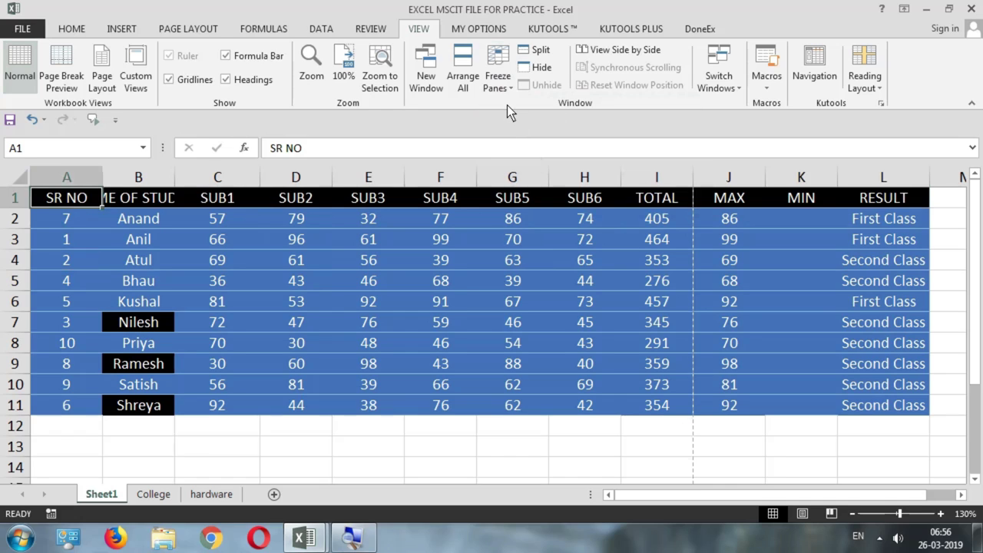
pyautogui.click(500, 86)
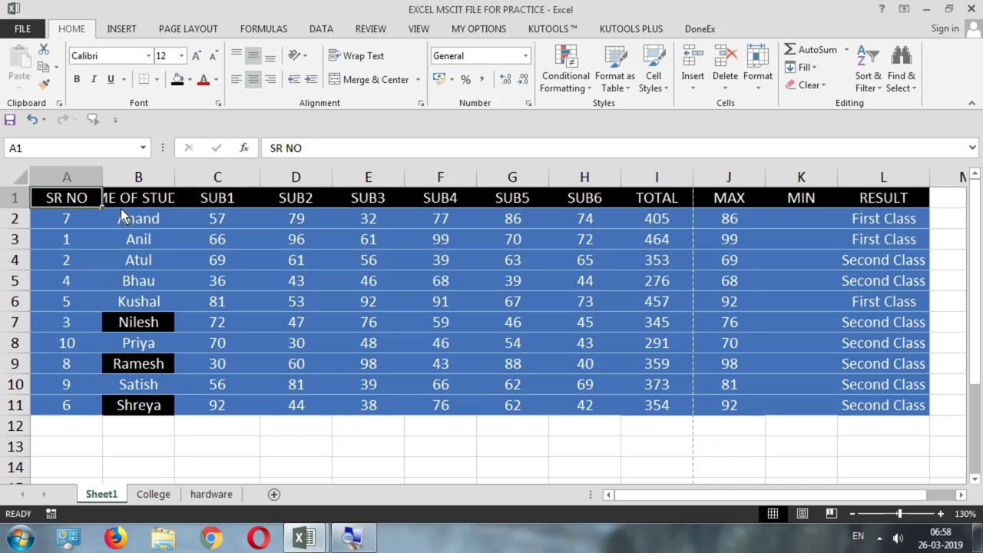
pyautogui.scroll(-2, 134, 225)
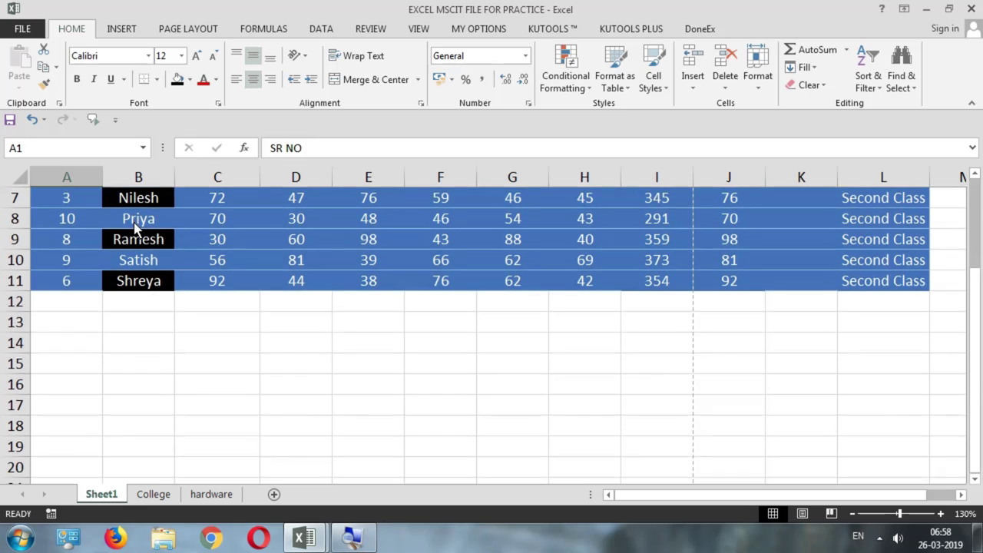
pyautogui.scroll(2, 158, 254)
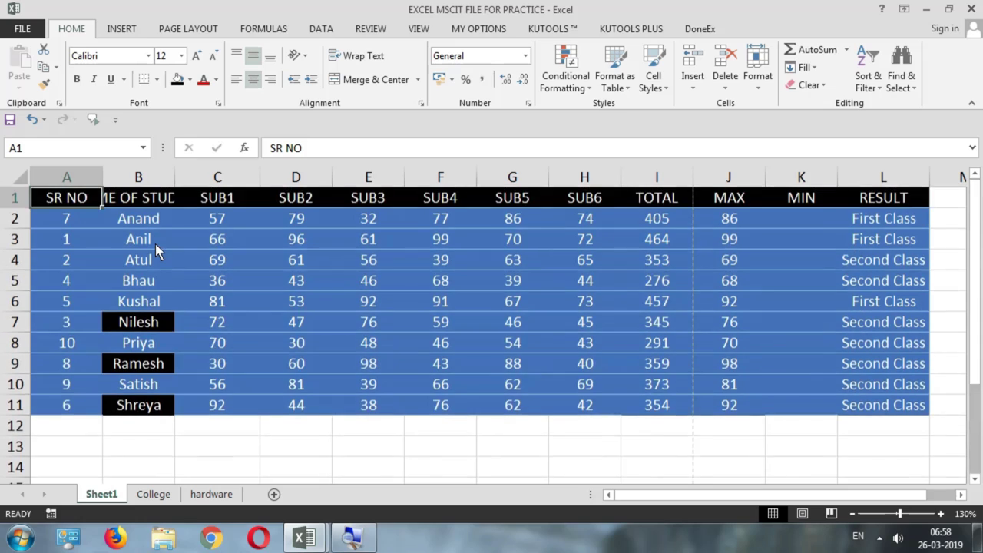